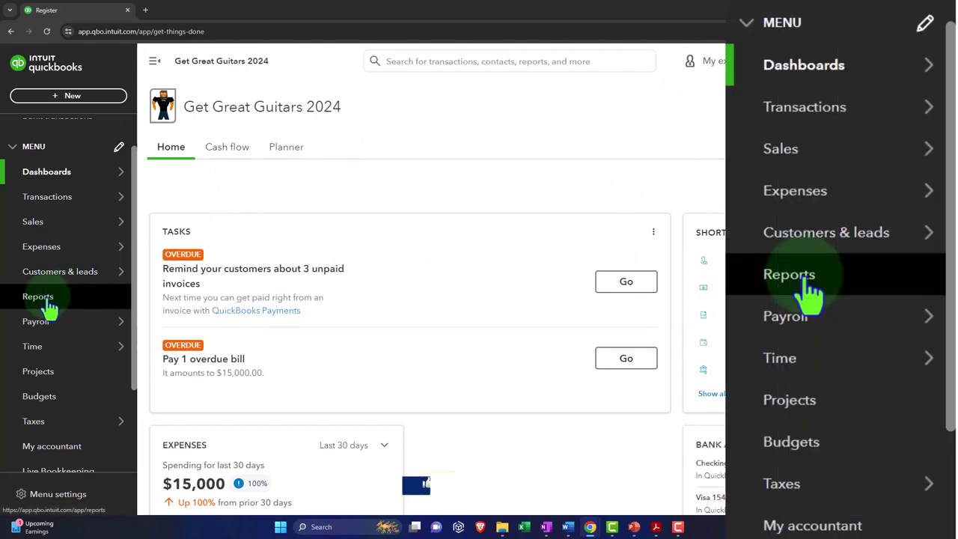
Open the Balance Sheet, Profit and Loss, and Trial Balance favorite reports, each in its own browser tab
click(47, 302)
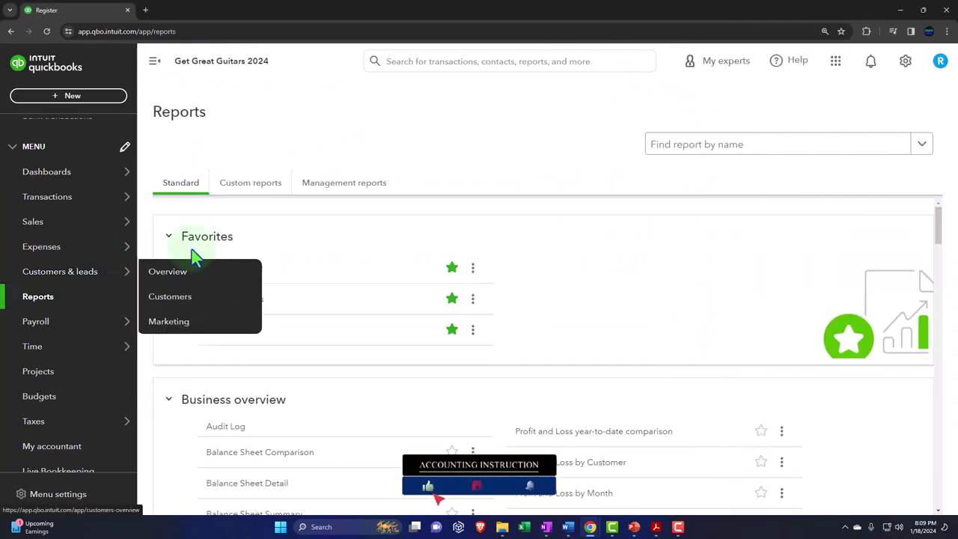
click(251, 273)
right_click(330, 272)
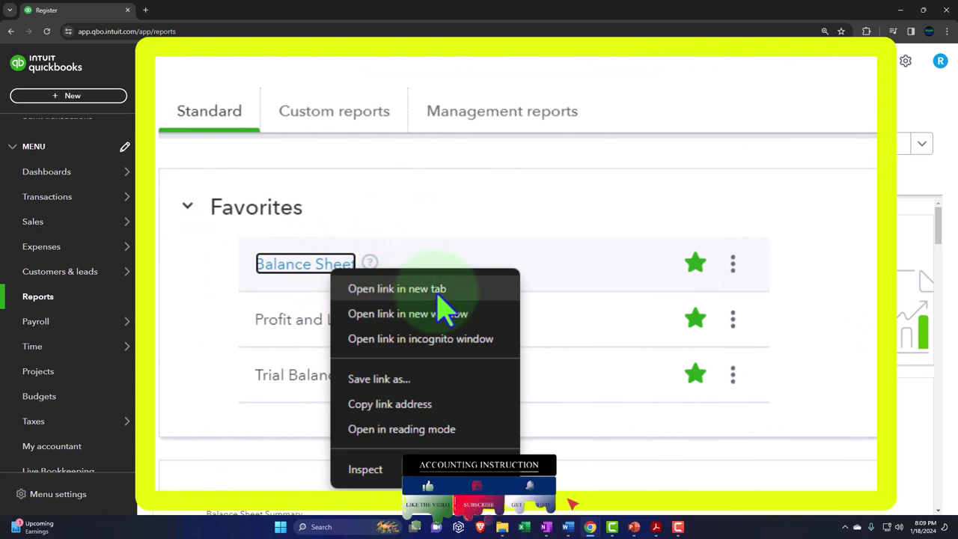
click(438, 290)
right_click(324, 321)
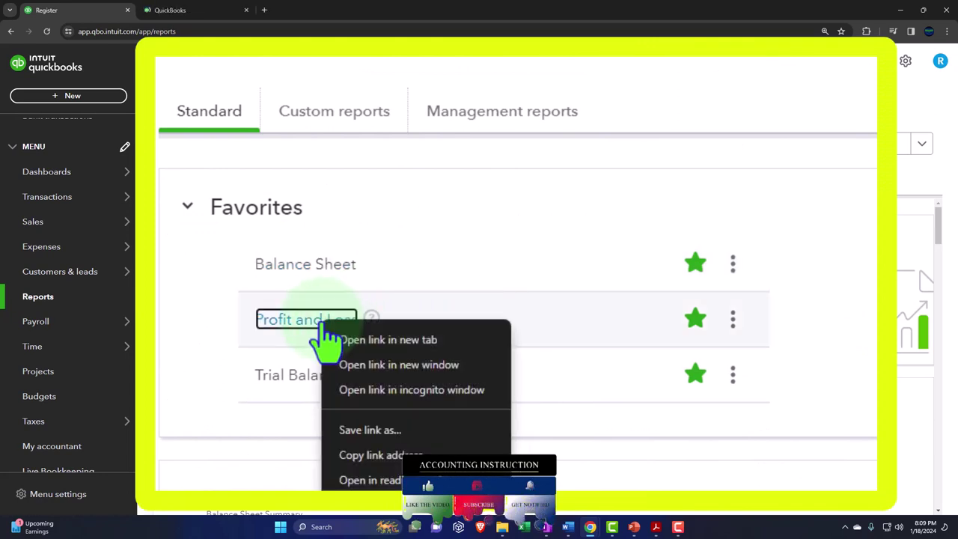
click(401, 342)
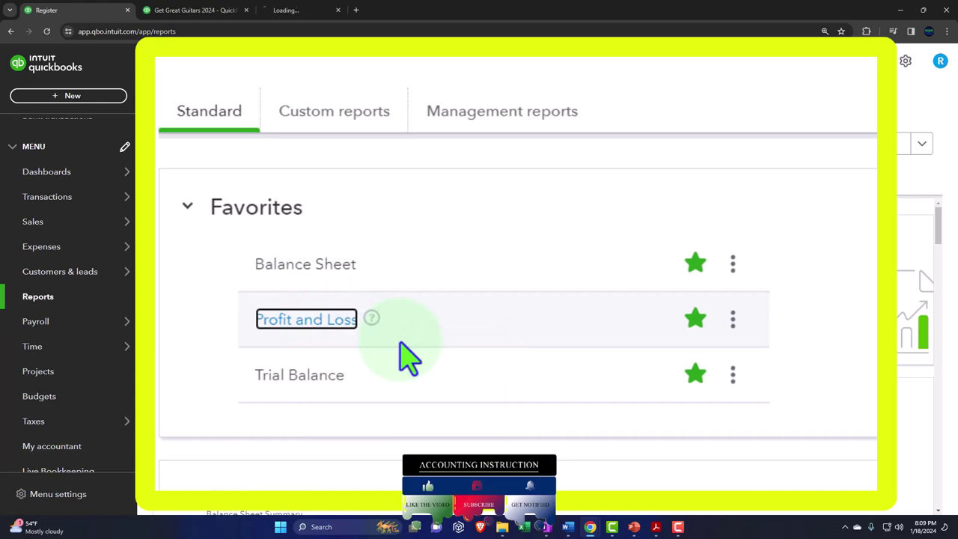
right_click(326, 380)
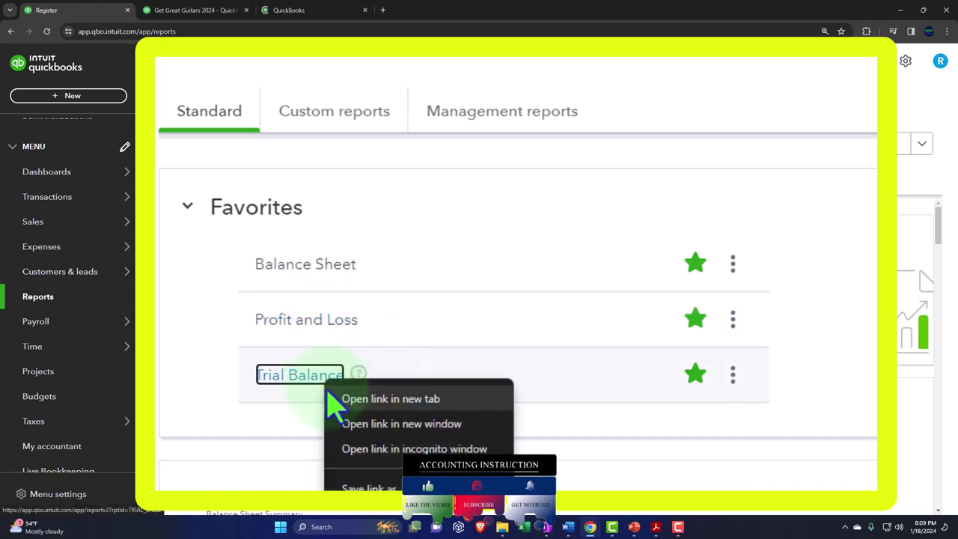
click(408, 399)
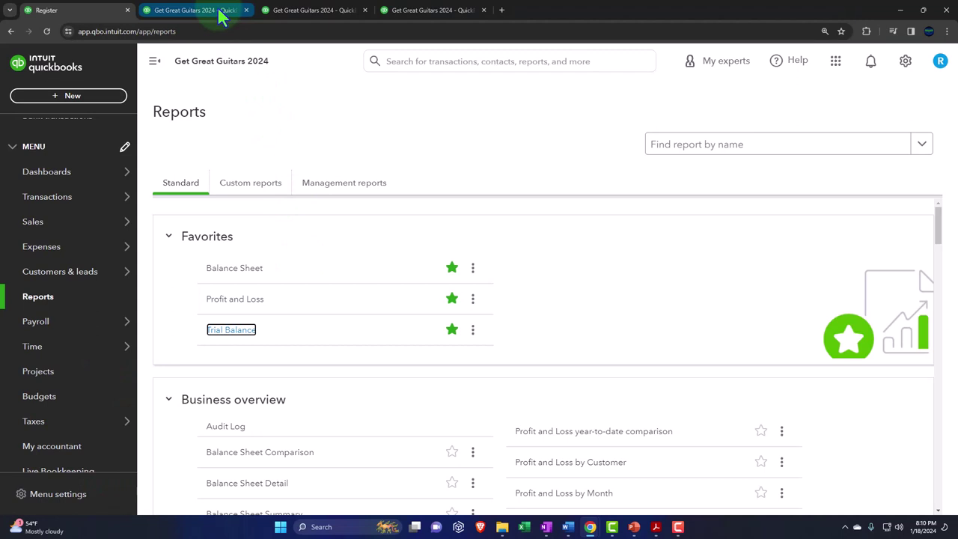
Run the Balance Sheet report for 01/01/2024 to 01/31/2024 with the navigation sidebar collapsed
click(214, 16)
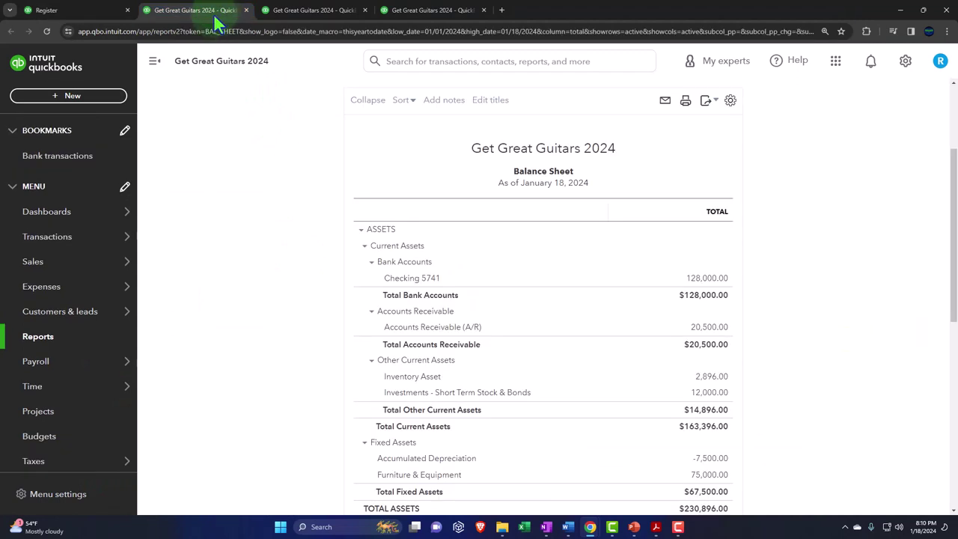
click(157, 64)
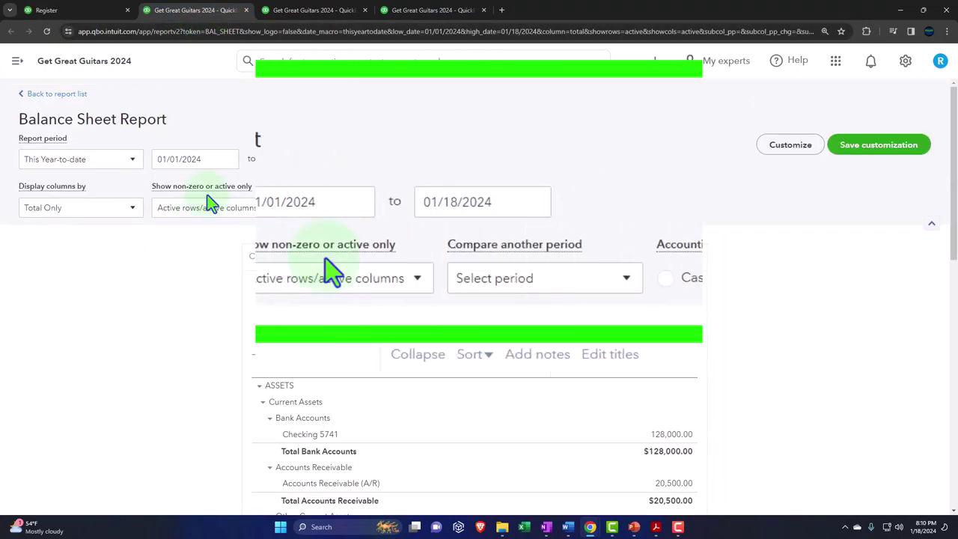
click(213, 158)
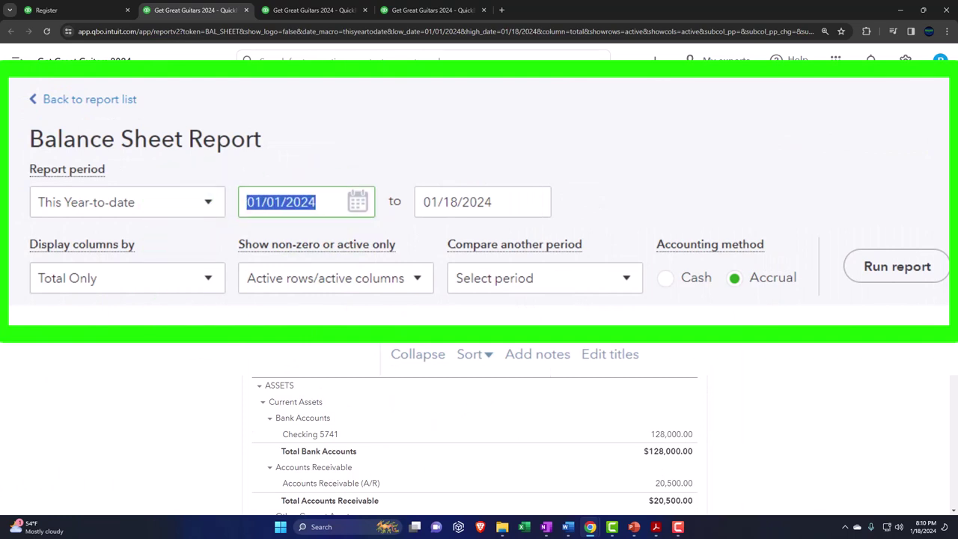
text(01012024)
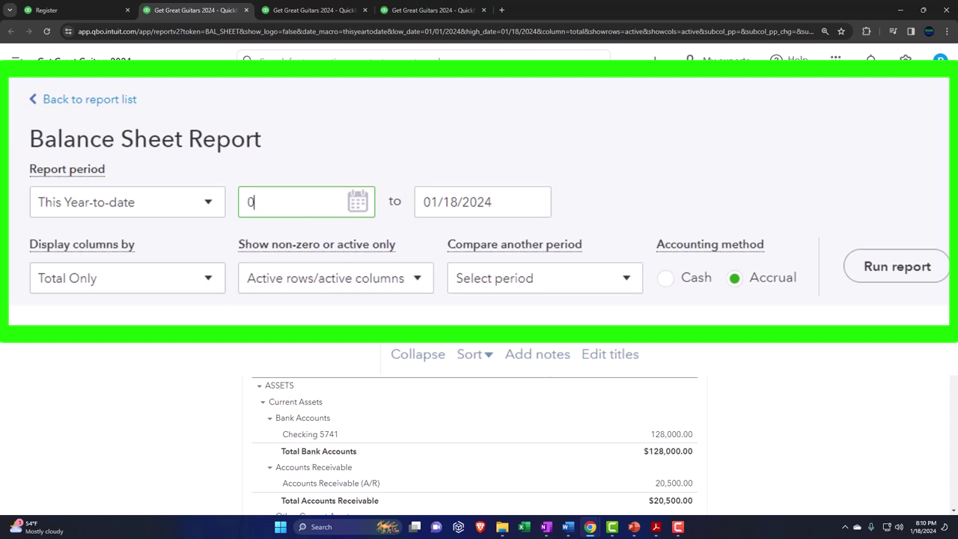
key(Tab)
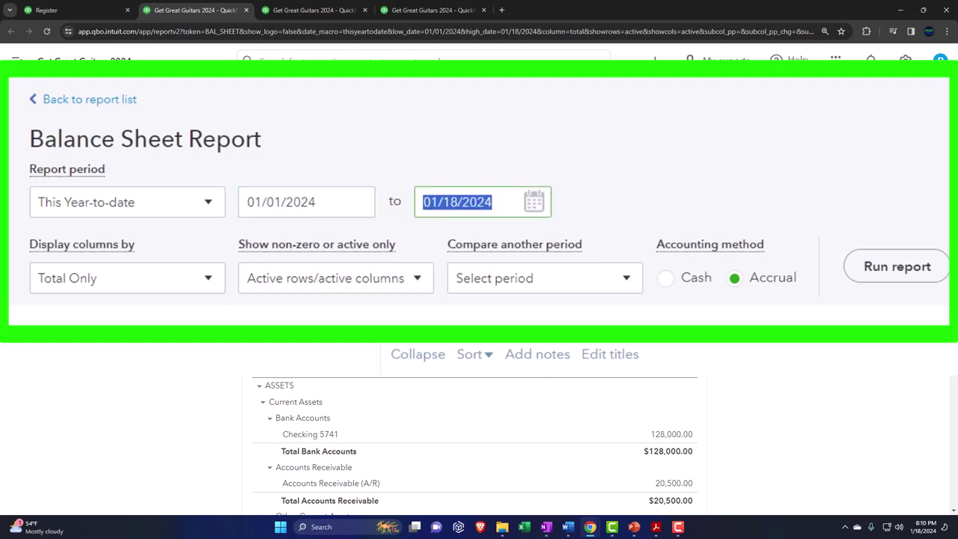
text(01312024)
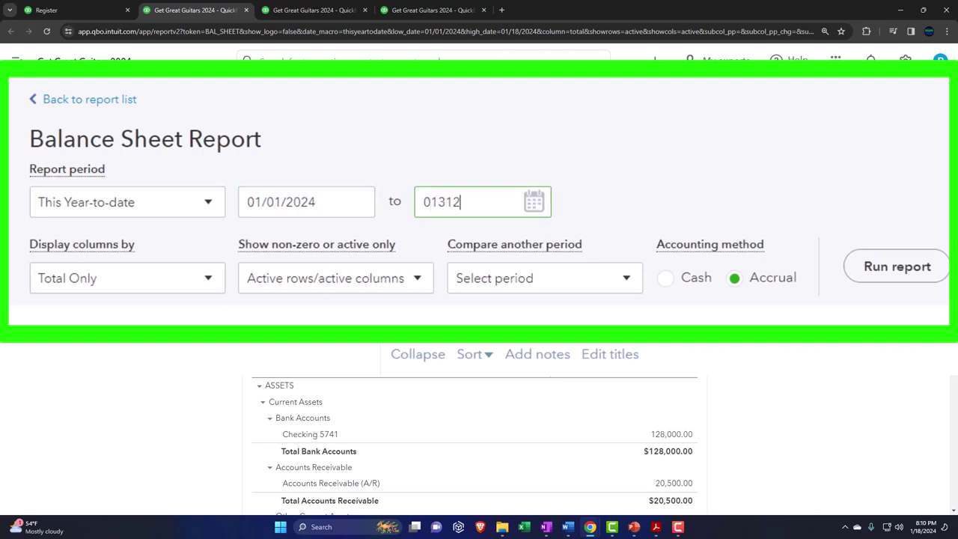
key(Tab)
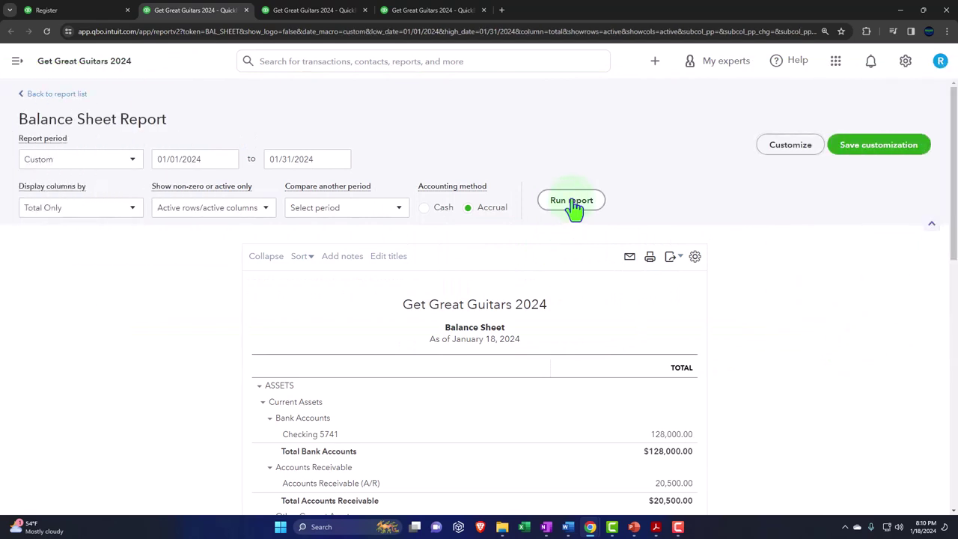
click(573, 208)
Run the Profit and Loss report for the period 01/01/2024 to 12/31/2024
click(307, 11)
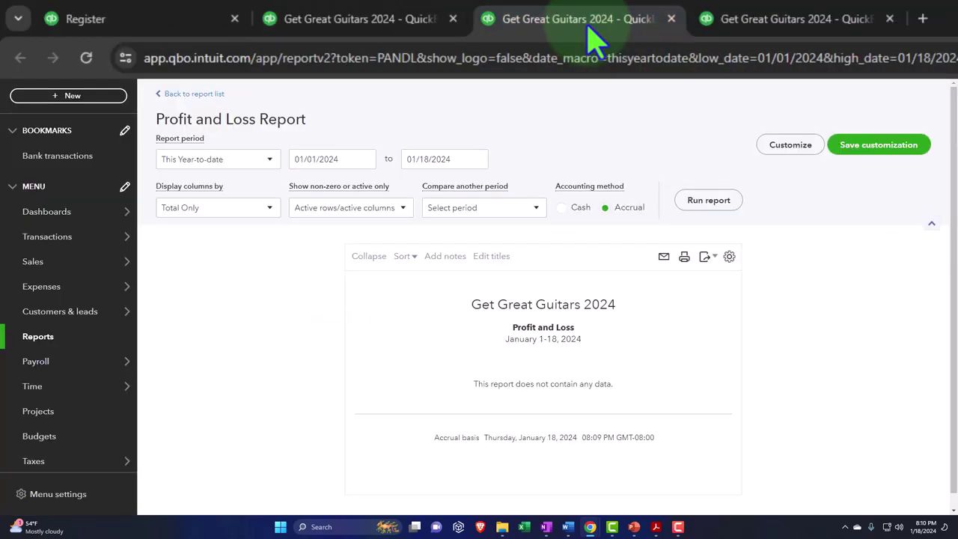
click(192, 158)
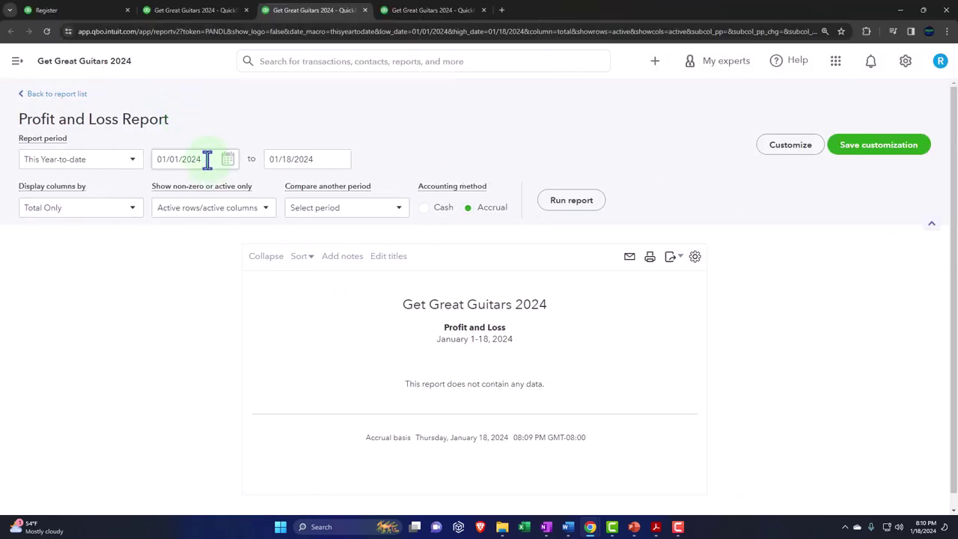
text(01)
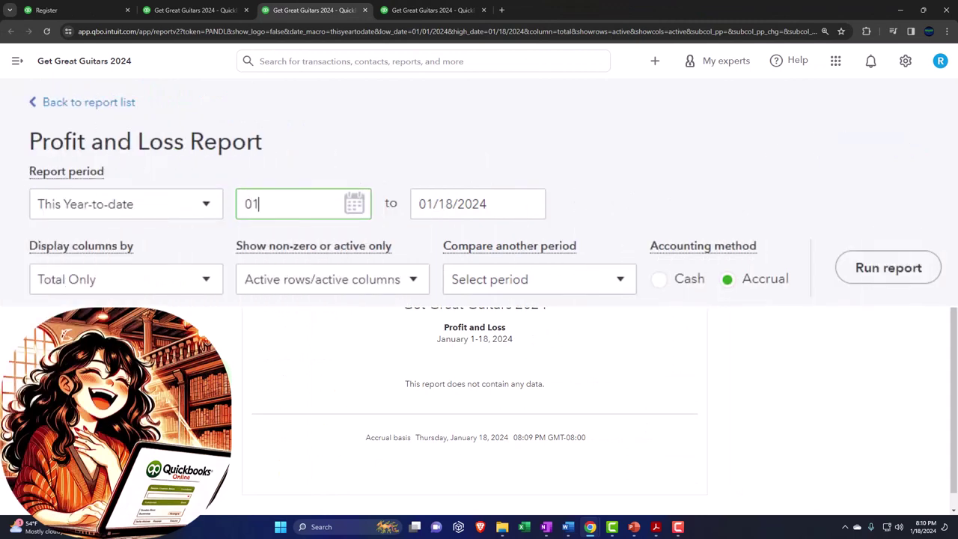
text(/01/2024)
key(Tab)
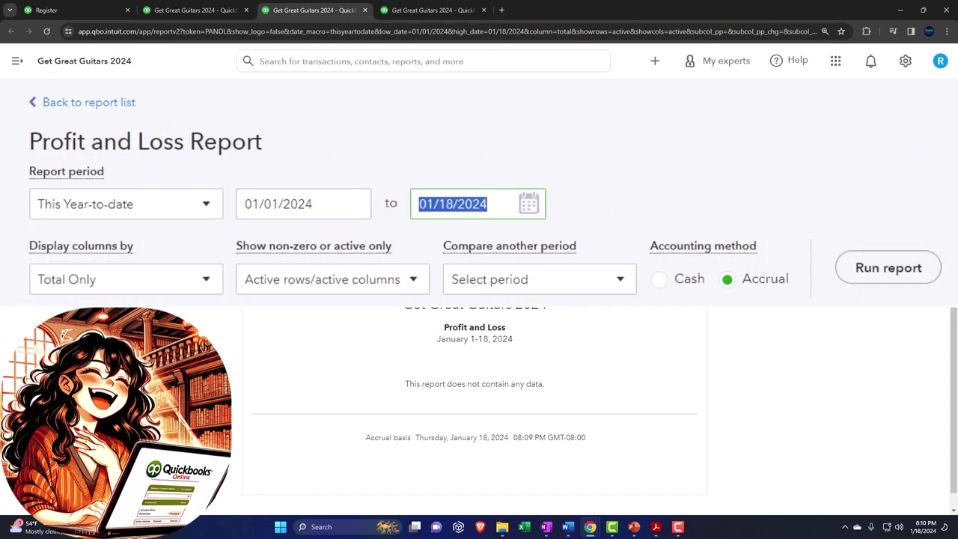
text(12/31/2024)
key(Tab)
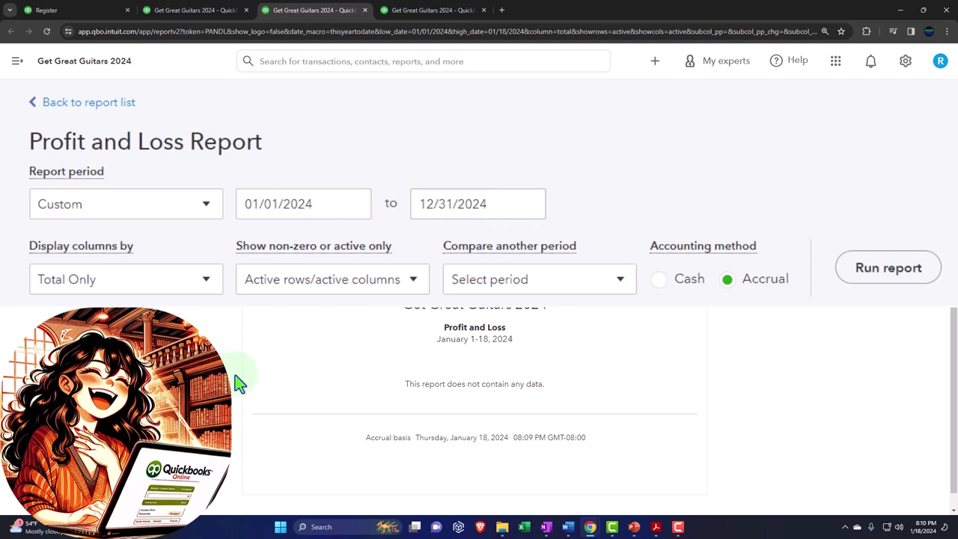
click(890, 269)
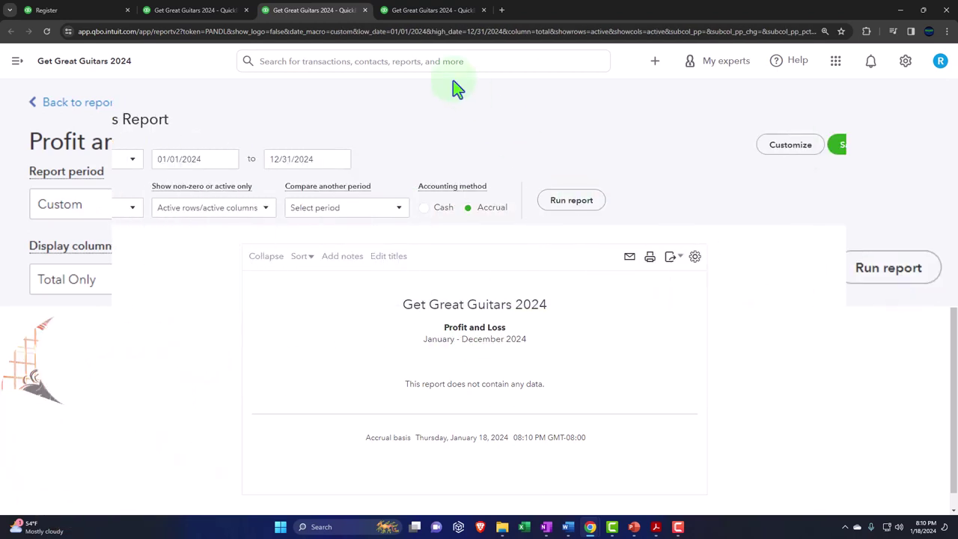
Run the Trial Balance report for 01/01/2024 to 01/31/2024 with the navigation sidebar collapsed
click(430, 12)
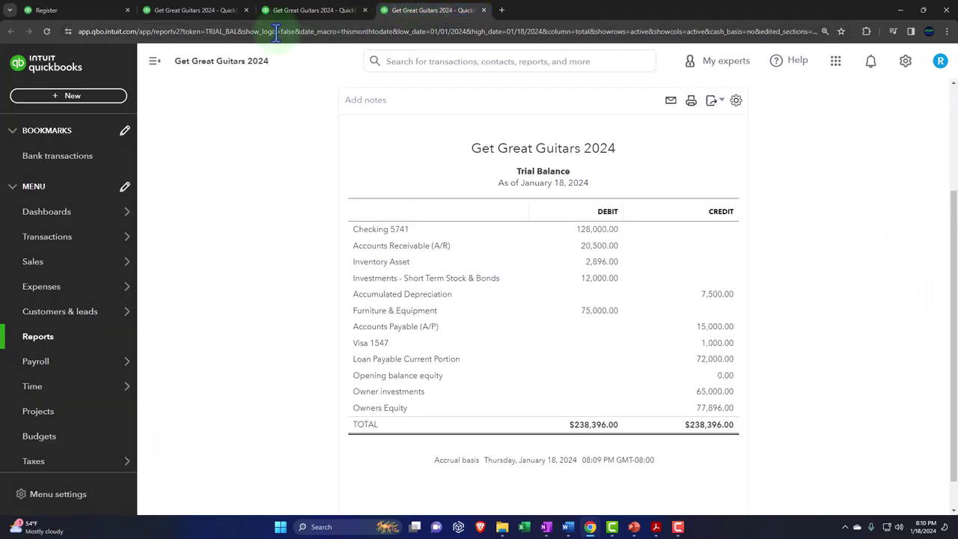
click(162, 69)
scroll(134, 217, up, 3)
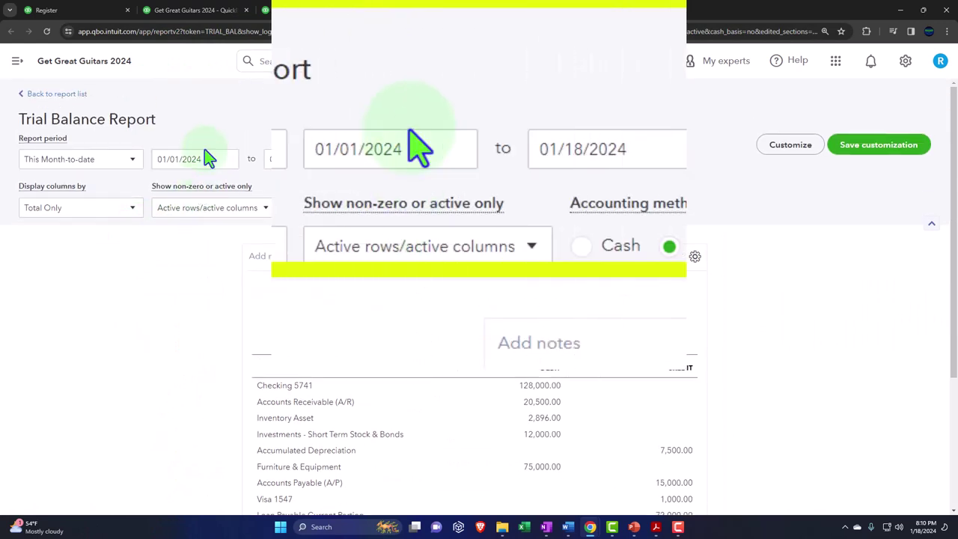
click(412, 134)
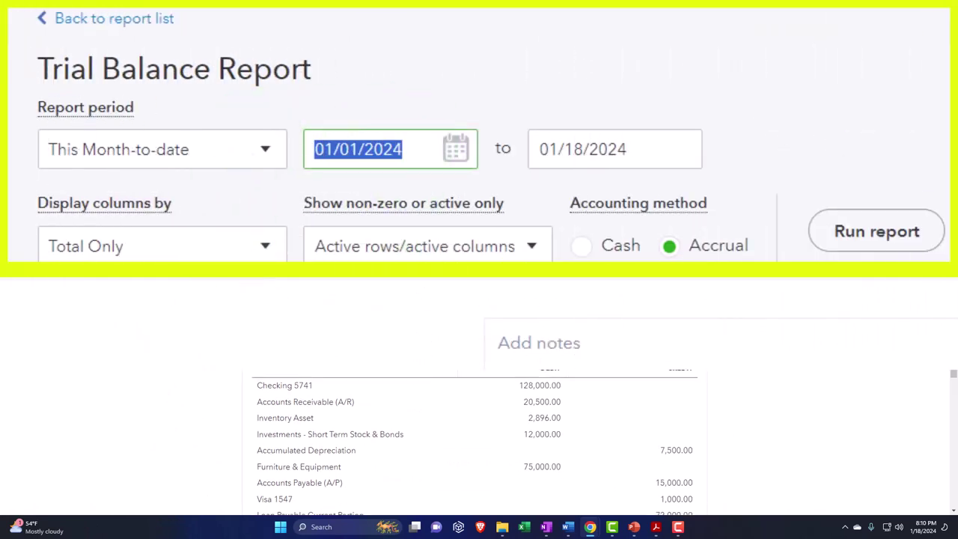
text(010124)
key(Tab)
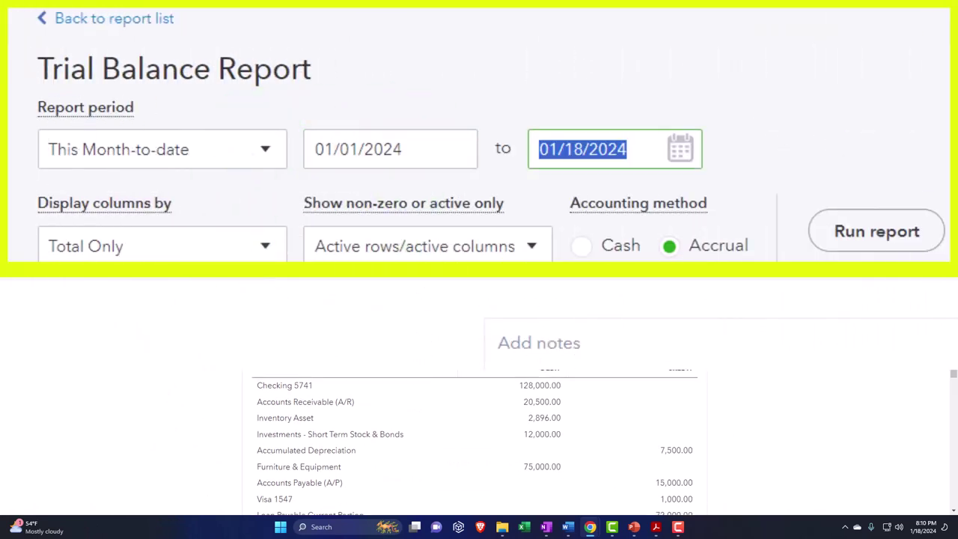
text(12)
key(BackSpace)
key(BackSpace)
text(0)
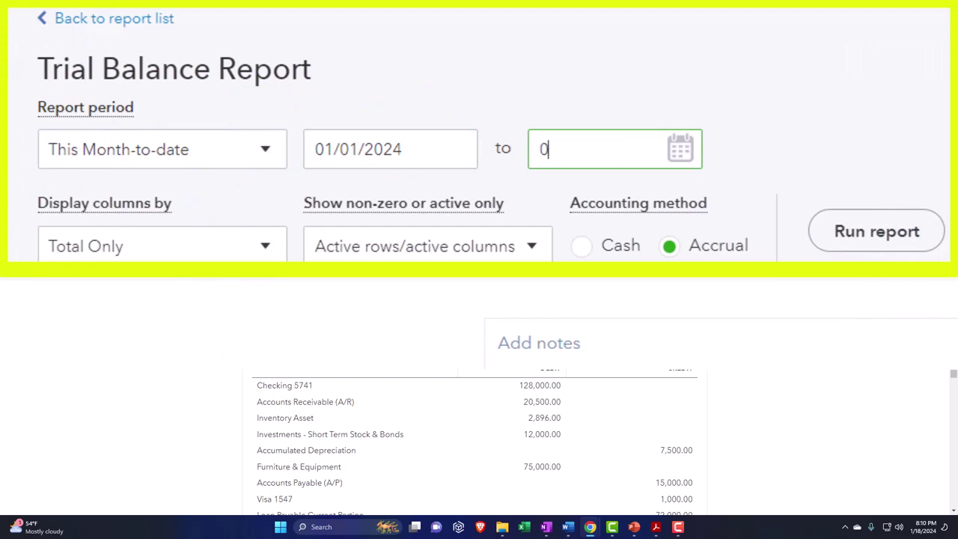
text(1/31/2024)
key(Tab)
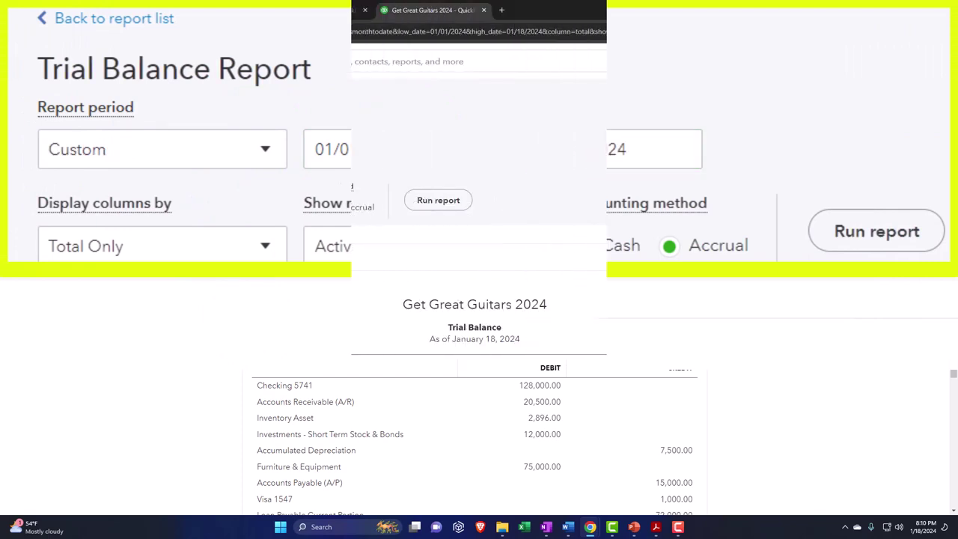
click(457, 202)
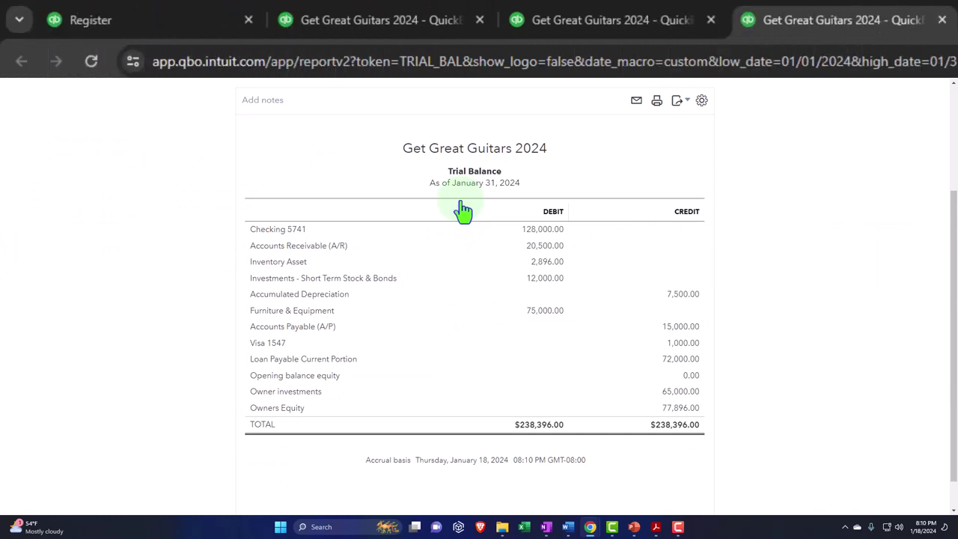
Return to the Balance Sheet report and review the company settings options and the list of new transaction forms
click(421, 25)
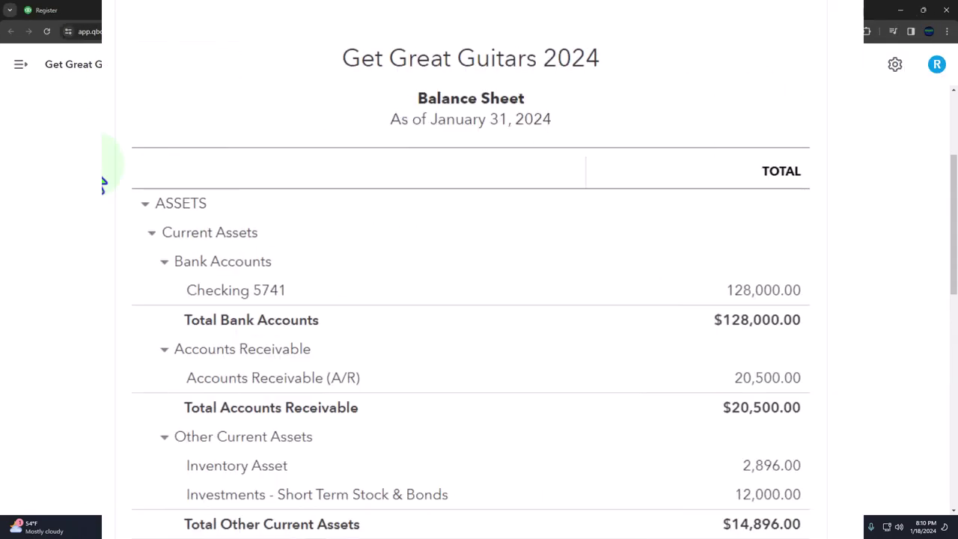
click(896, 72)
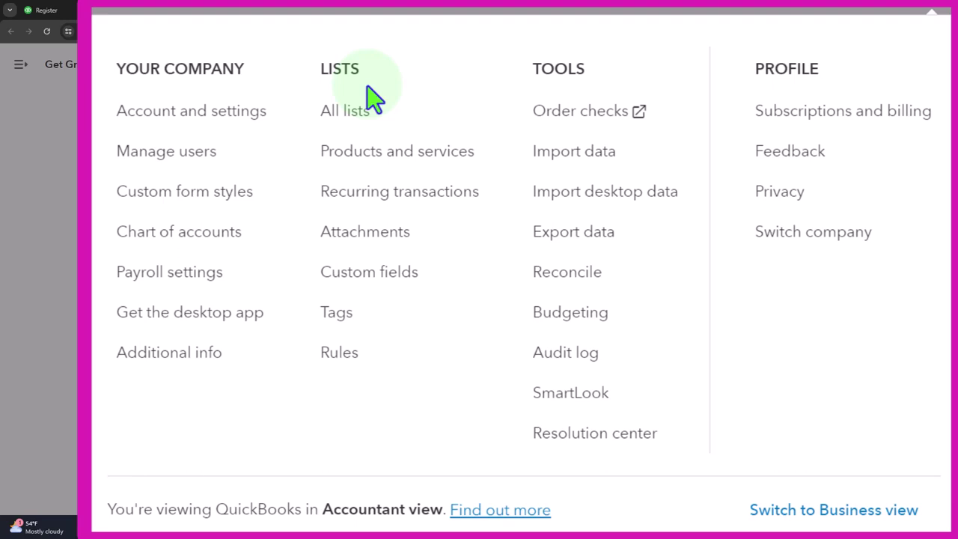
click(193, 225)
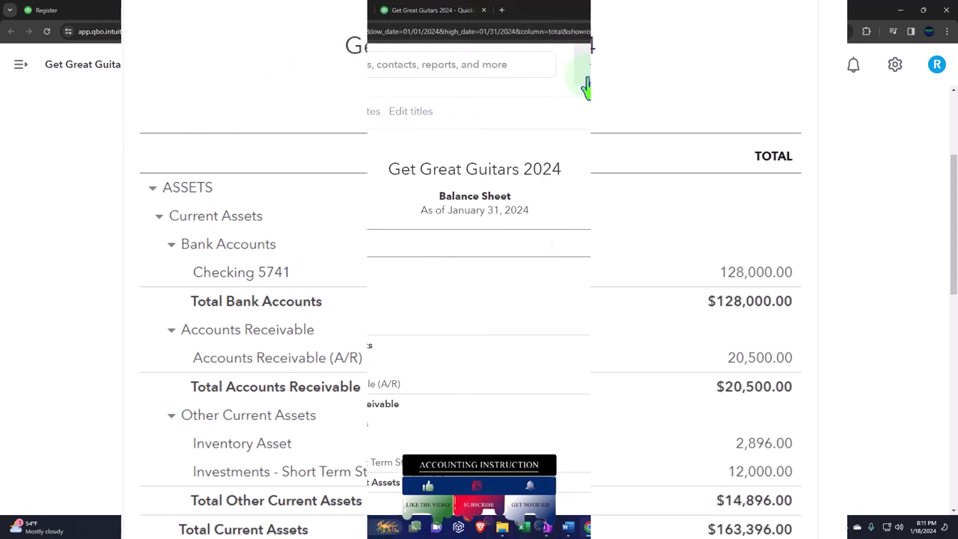
click(594, 64)
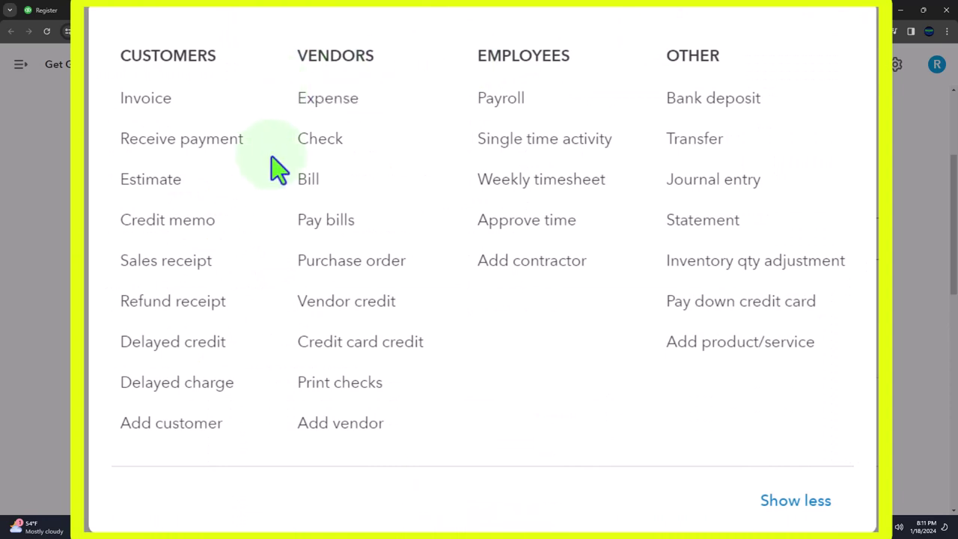
click(54, 202)
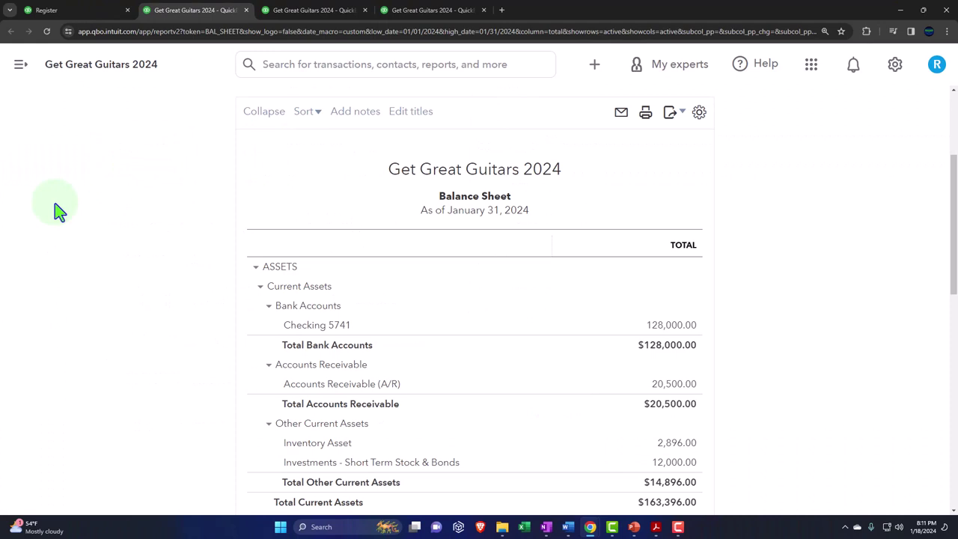
Collapse the Assets, Liabilities and Equity sections of the Balance Sheet to their totals
scroll(54, 203, down, 1)
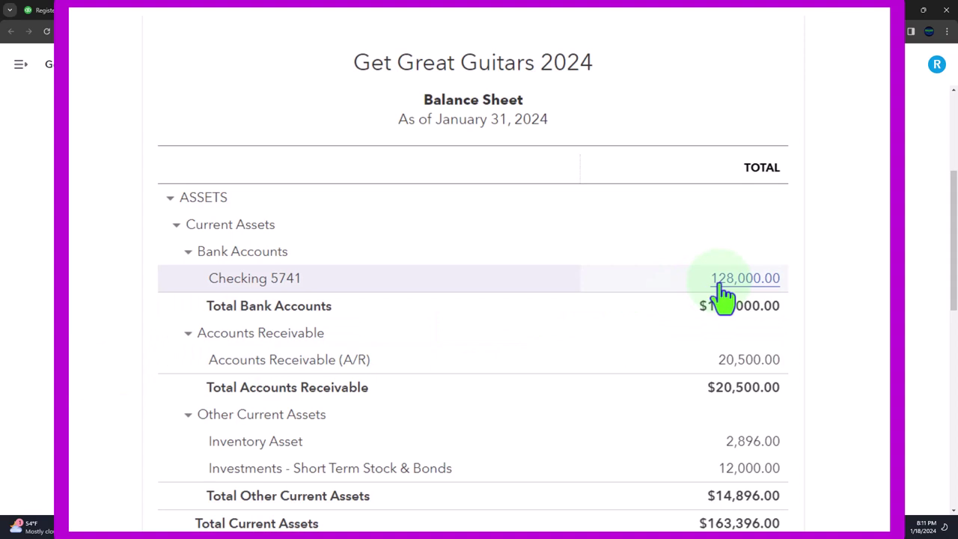
click(168, 199)
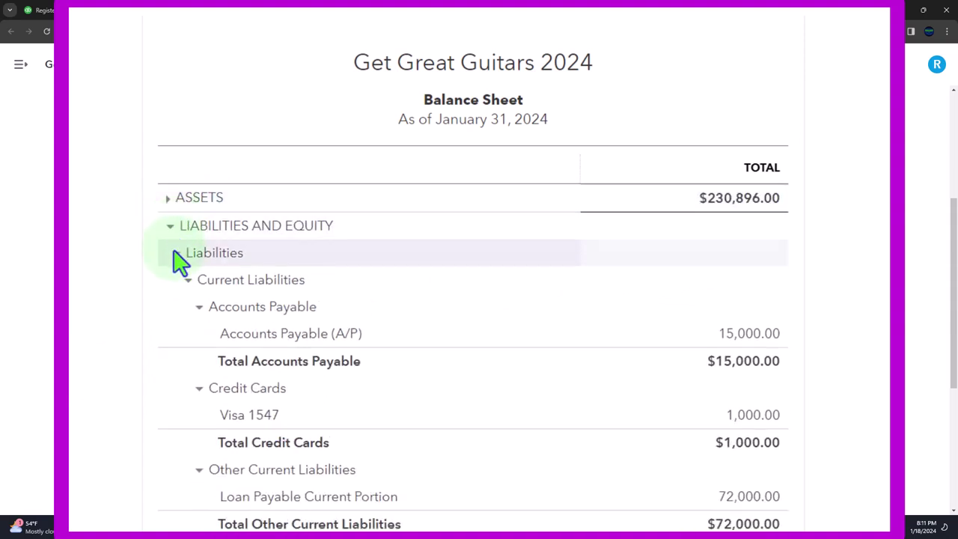
click(175, 256)
click(174, 280)
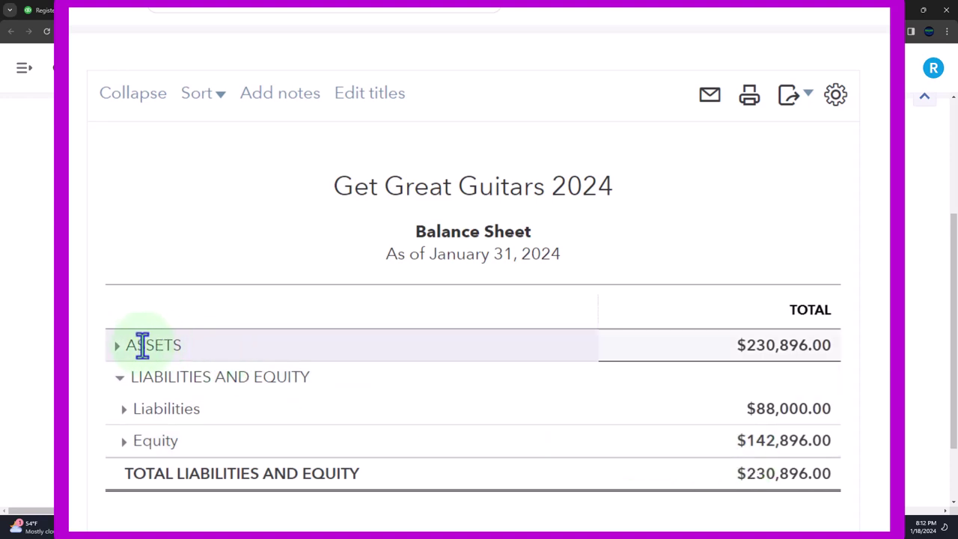
Expand the Assets section of the Balance Sheet and examine the current asset accounts
click(117, 348)
scroll(117, 357, down, 3)
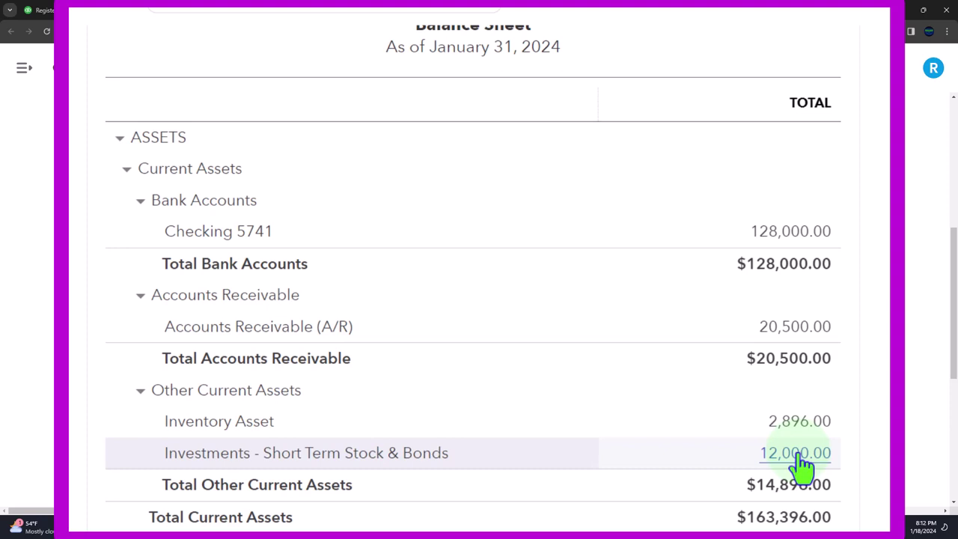
Examine the fixed asset accounts on the Balance Sheet and review the list of new transaction forms
scroll(800, 464, down, 3)
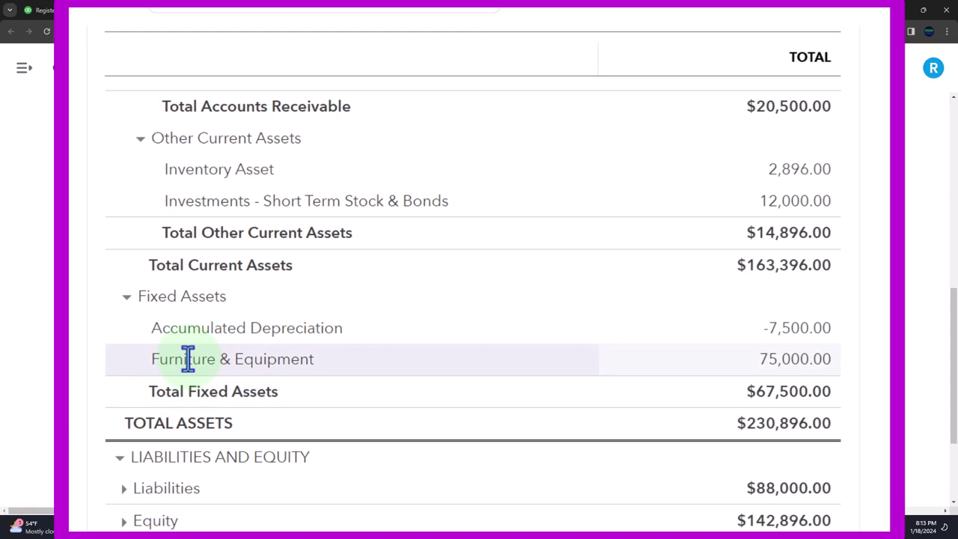
click(525, 72)
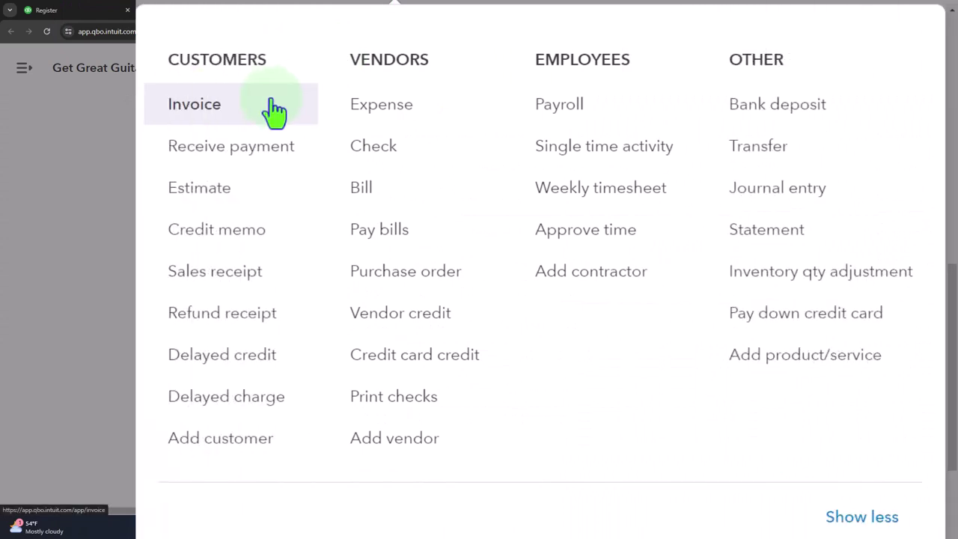
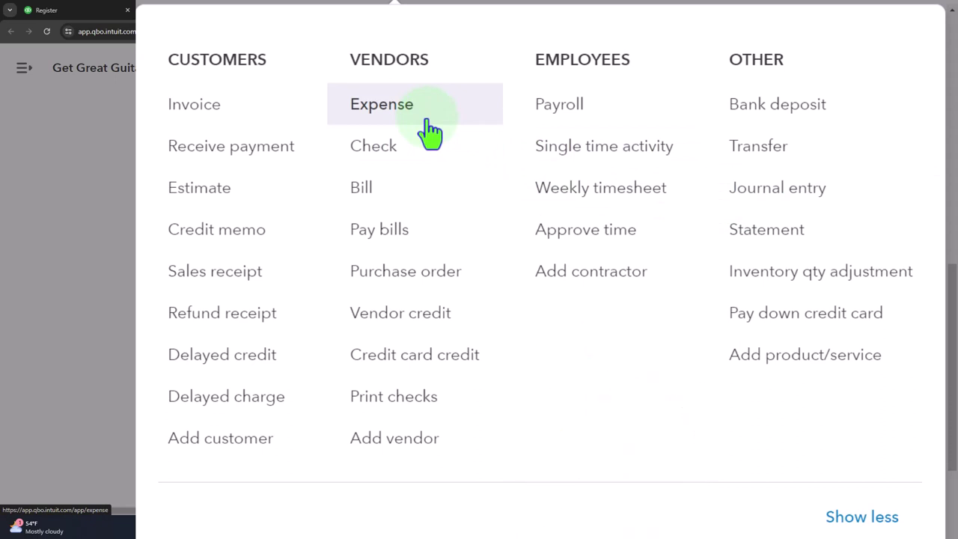
click(142, 261)
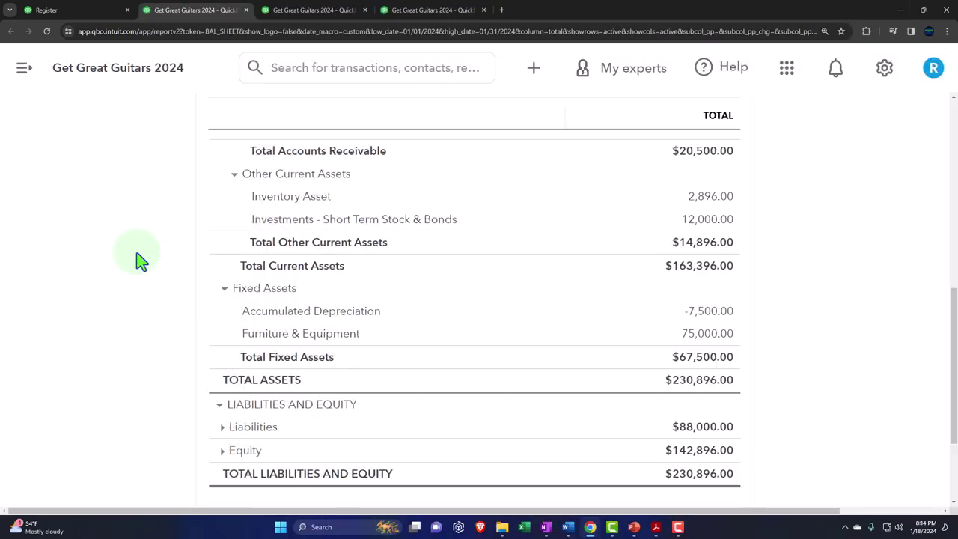
Examine the Balance Sheet's asset accounts again, from the bank account and receivables through inventory, investments and fixed assets
scroll(142, 260, up, 3)
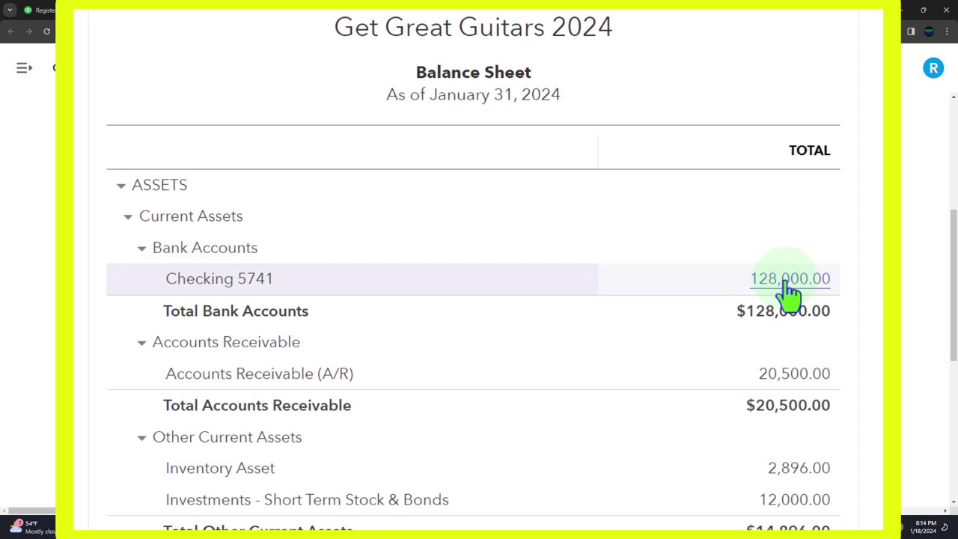
scroll(789, 293, down, 2)
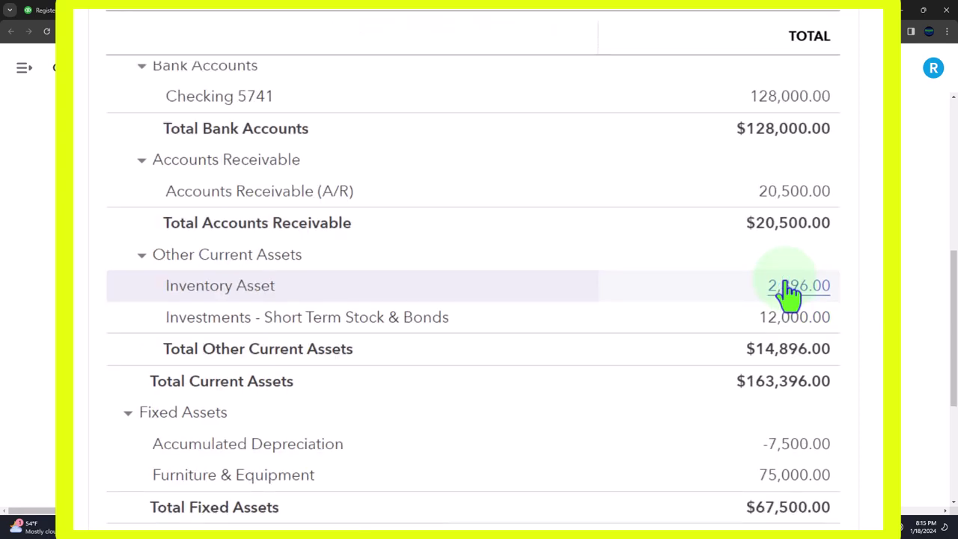
scroll(316, 299, down, 2)
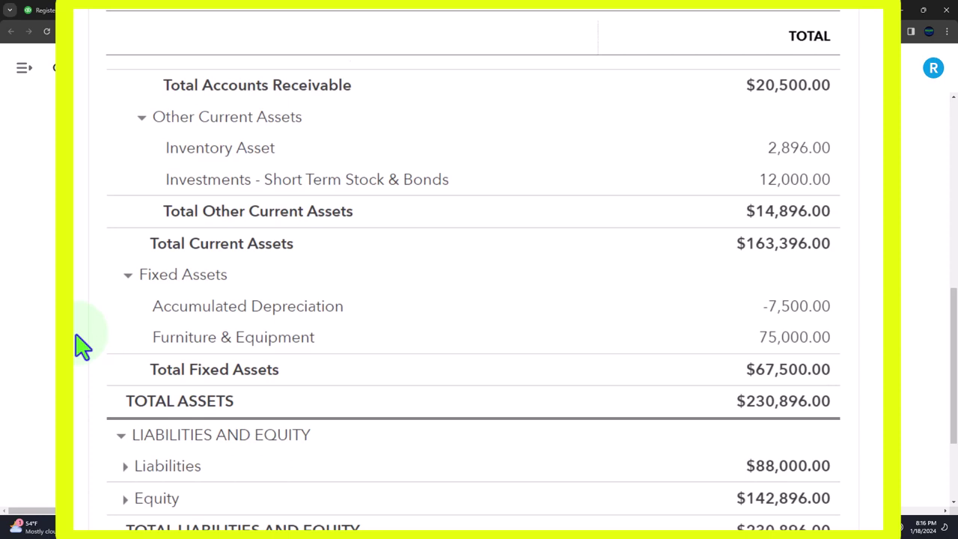
Switch to the Profit and Loss report and review the available options for how its columns are displayed
click(299, 10)
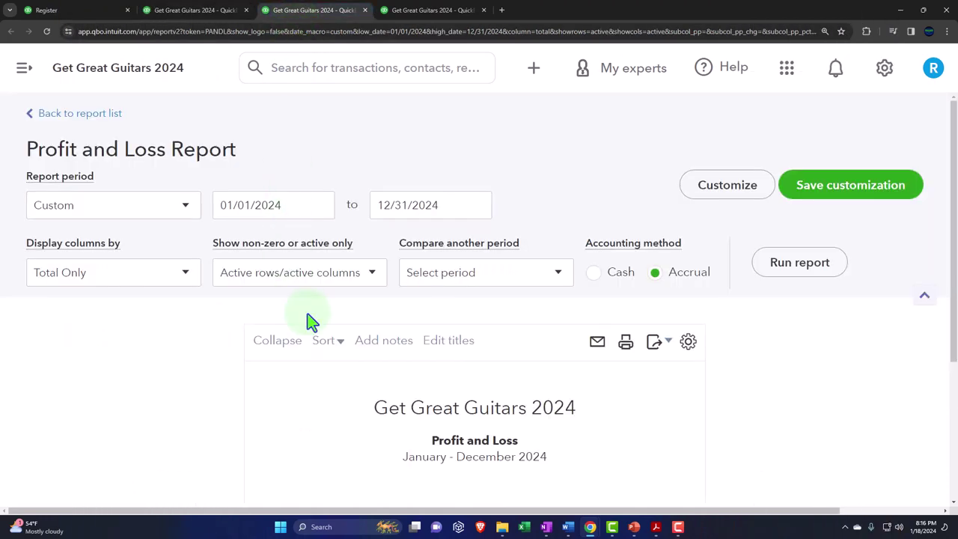
scroll(311, 322, down, 2)
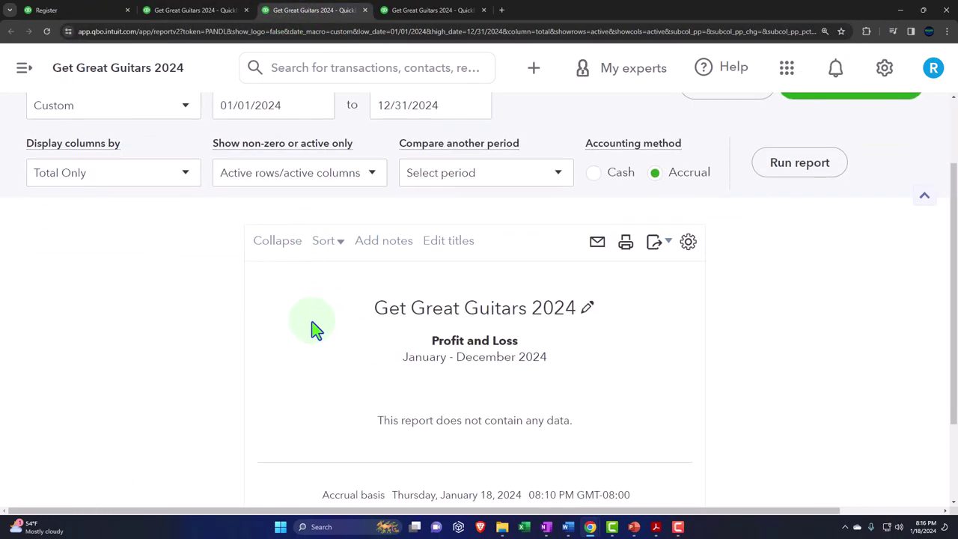
click(186, 172)
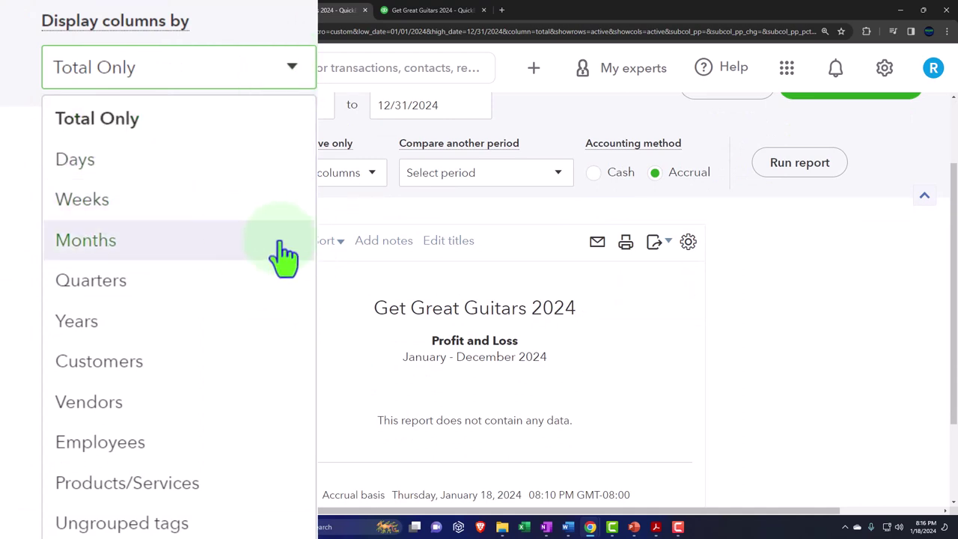
click(230, 297)
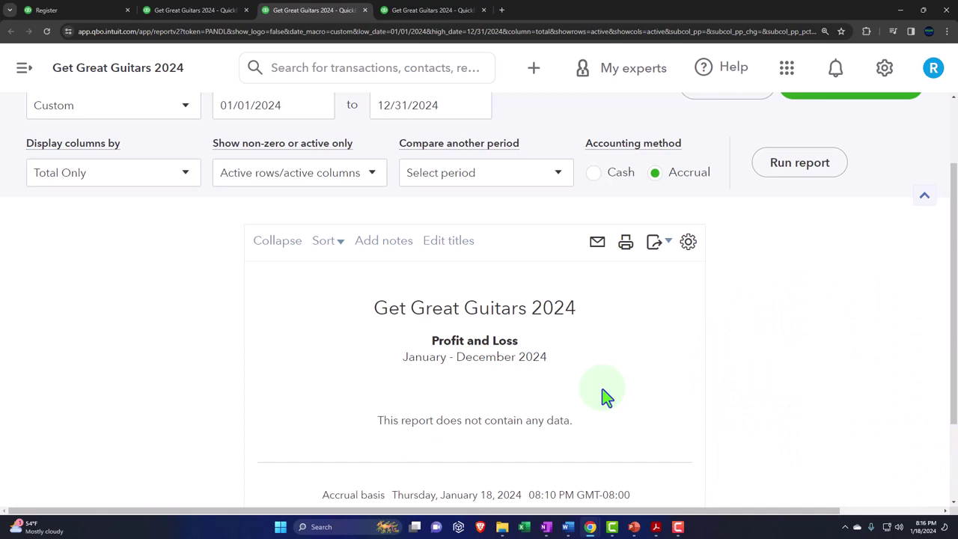
Return to the Balance Sheet's fixed assets and switch to Depreciation Book.pdf in Acrobat at the Furniture and Fixtures schedule
click(218, 11)
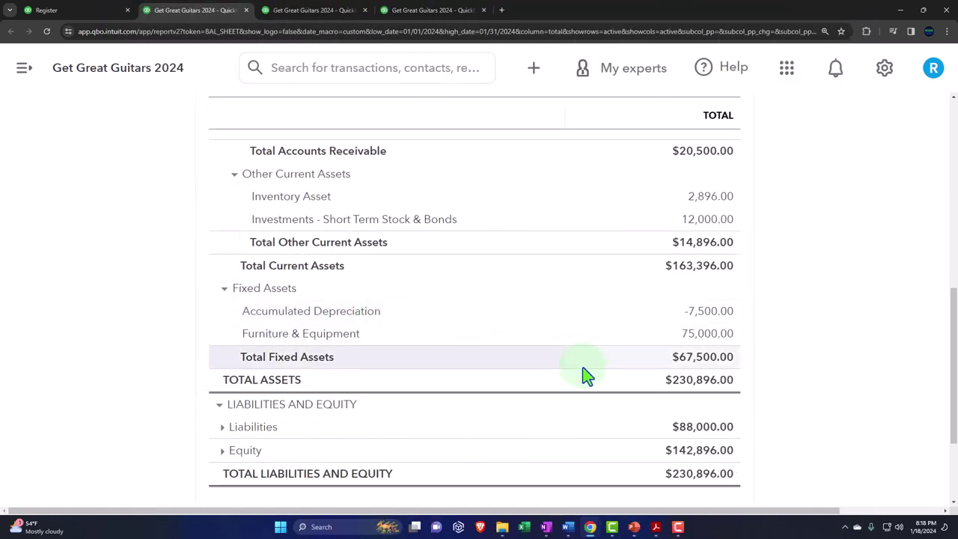
click(655, 527)
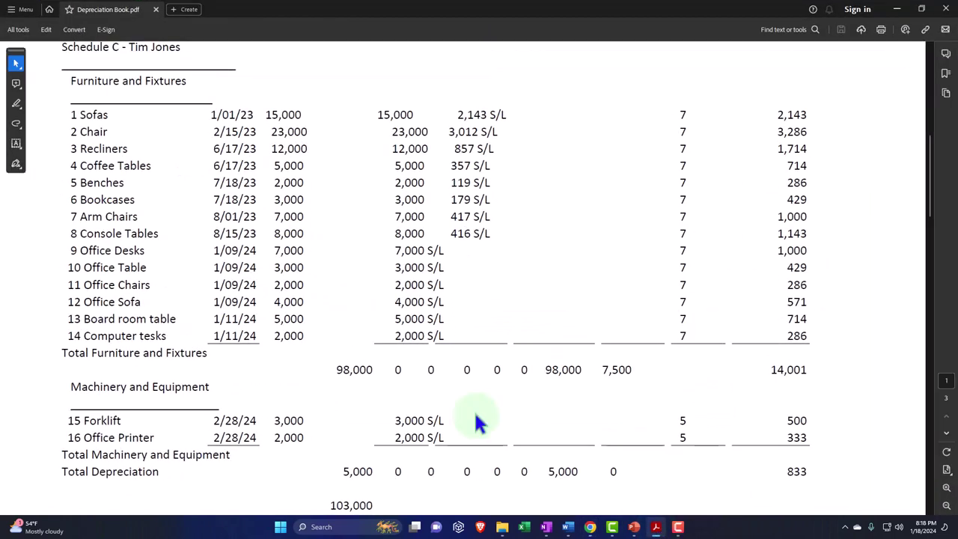
scroll(294, 285, up, 1)
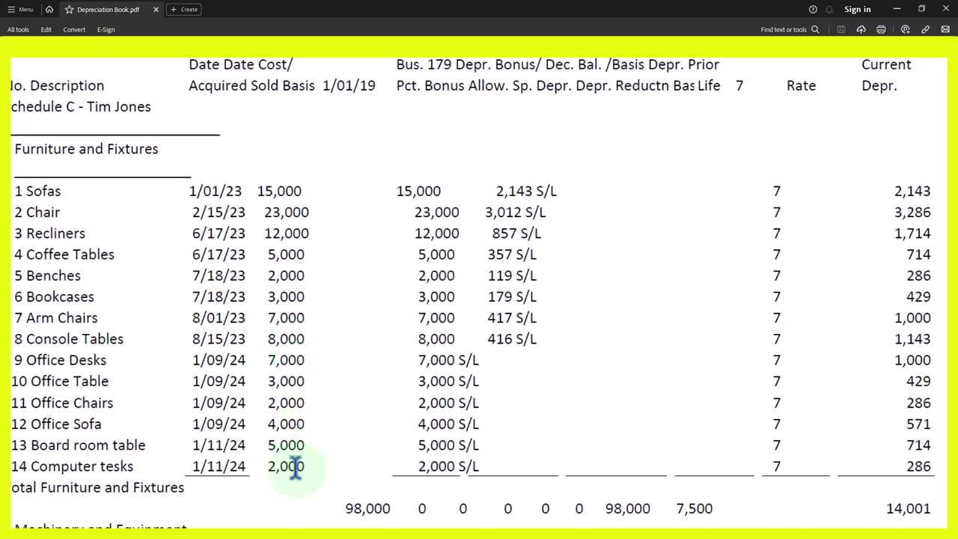
Open Calculator on top of the schedule and add the 2023 furniture costs in thousands: 15+23+12+5+2+3+7+8
key(super+s)
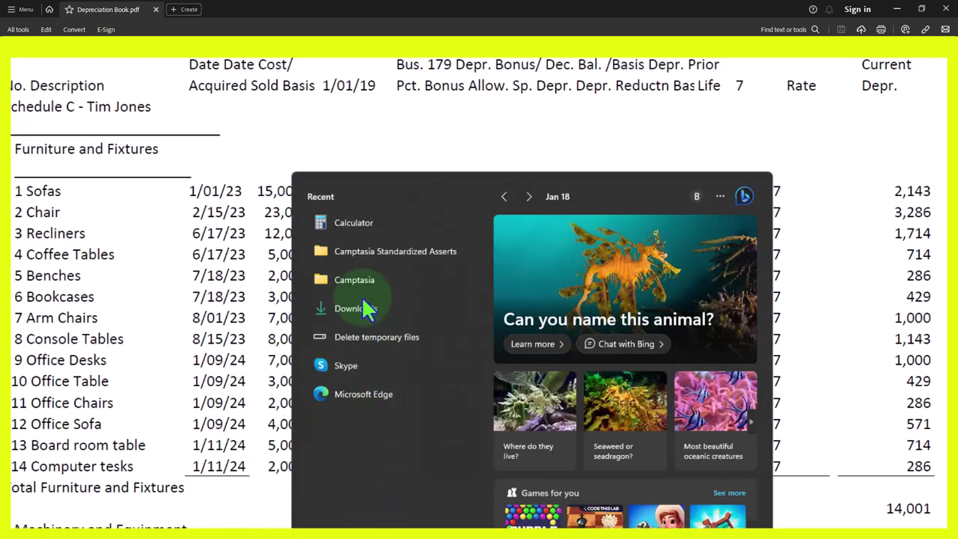
click(339, 222)
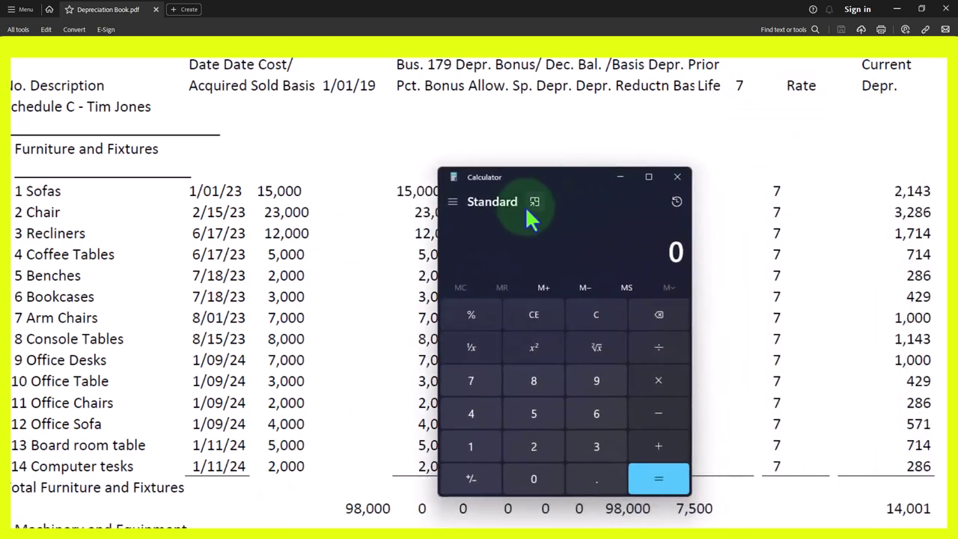
click(535, 202)
drag(793, 22, 647, 161)
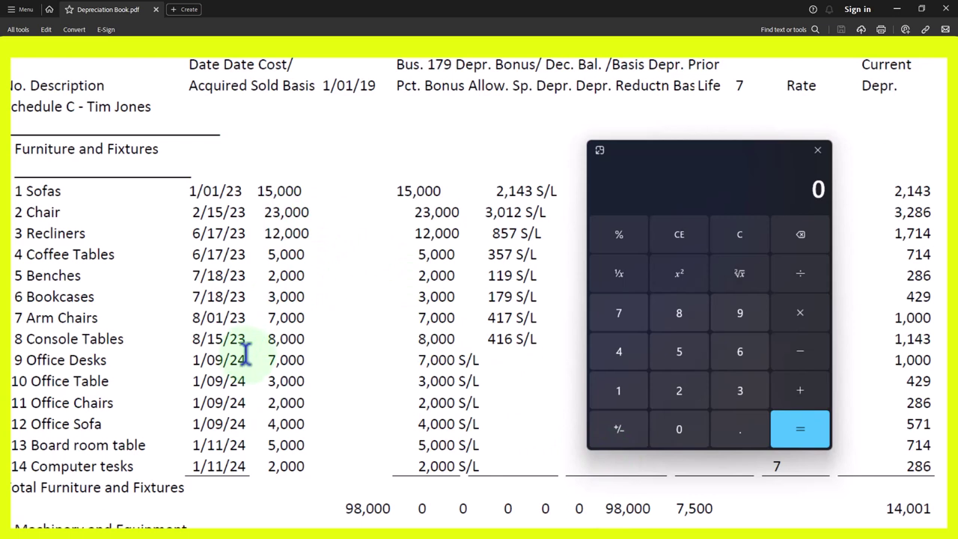
text(15+23+)
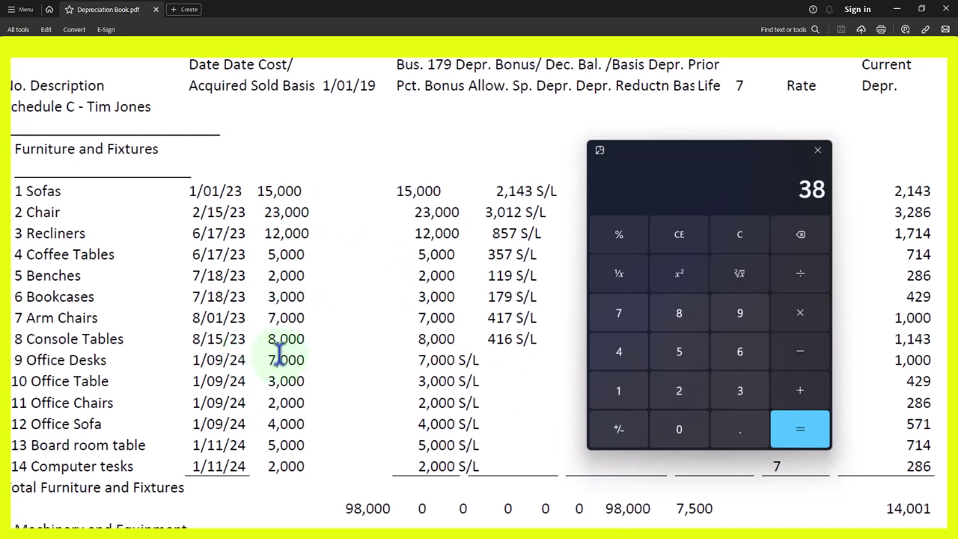
text(12+5+2+3+7+8)
key(Return)
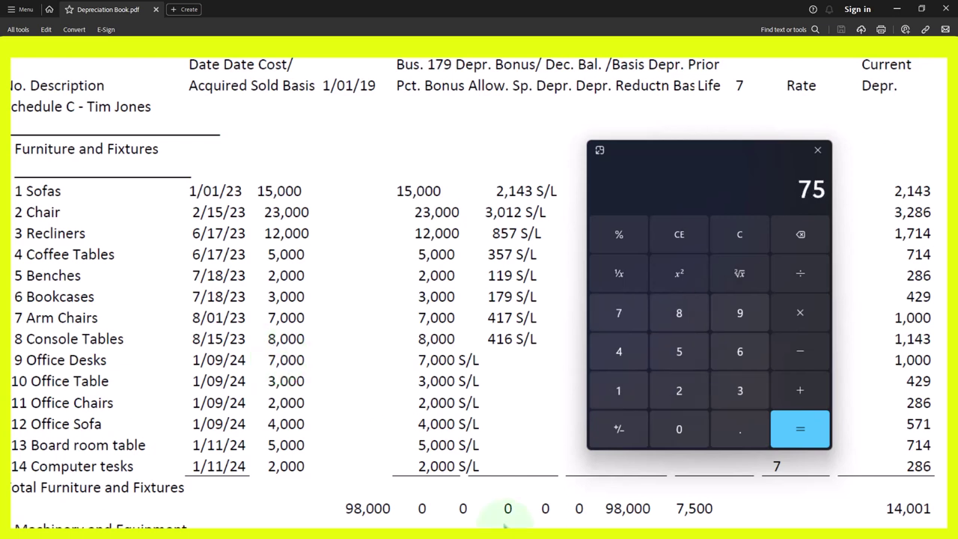
Switch to the Balance Sheet in Chrome and place the calculator beside it to compare the Furniture & Equipment balance
mouse_move(578, 527)
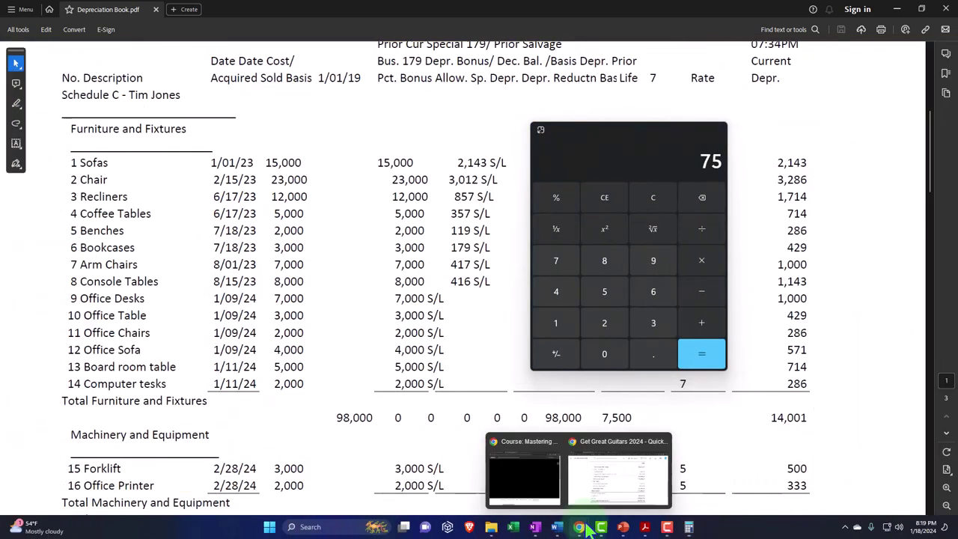
click(598, 486)
drag(634, 139, 869, 132)
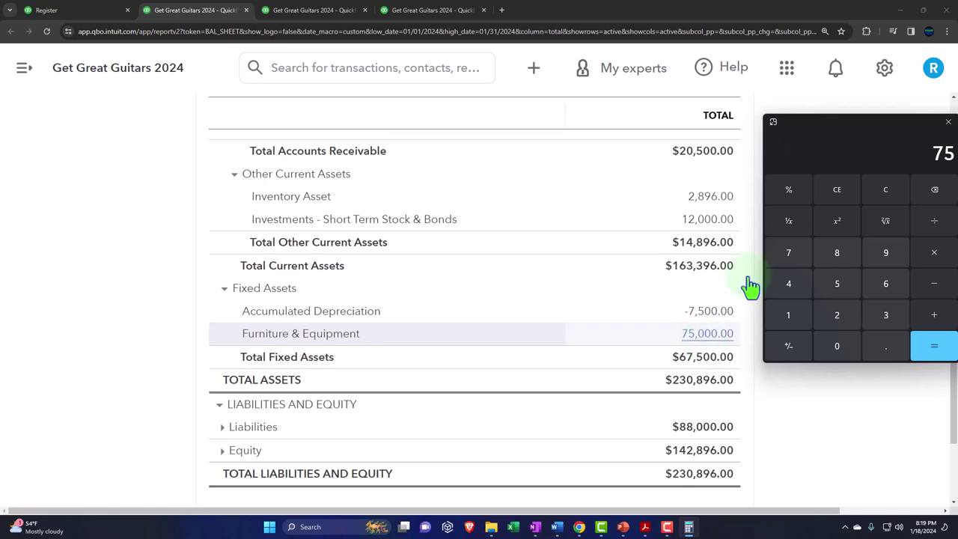
Return to the depreciation schedule, examine the prior depreciation of the furniture items, and put the calculator and schedule away
click(900, 17)
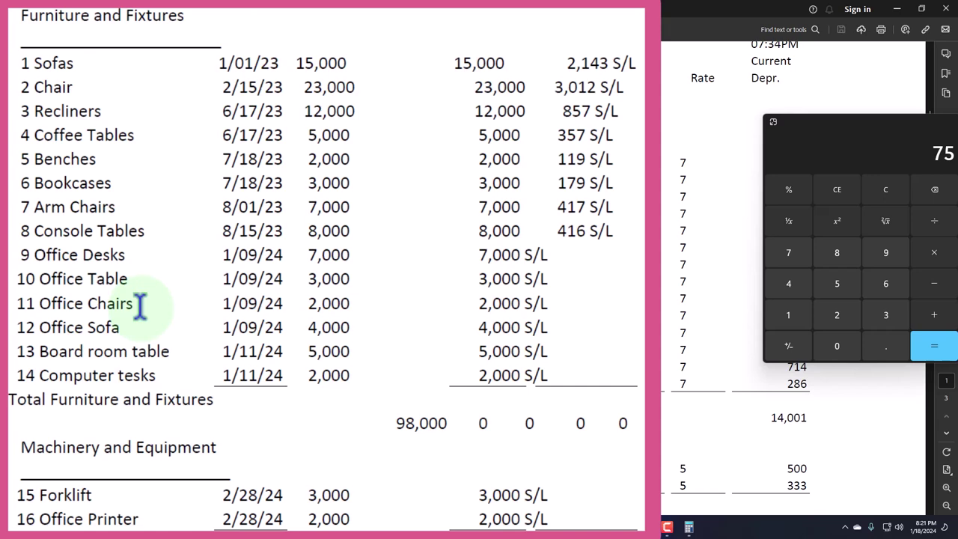
drag(825, 124, 802, 274)
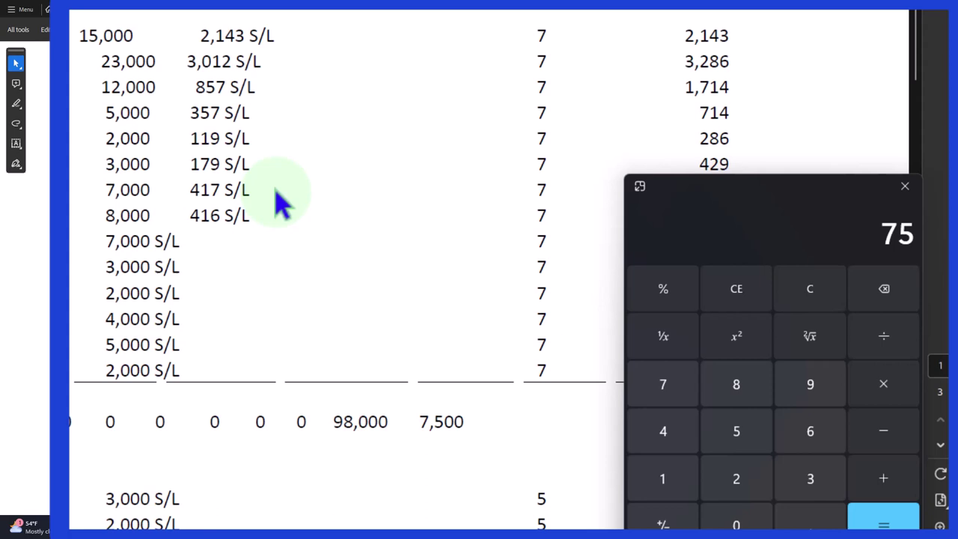
key(alt+F4)
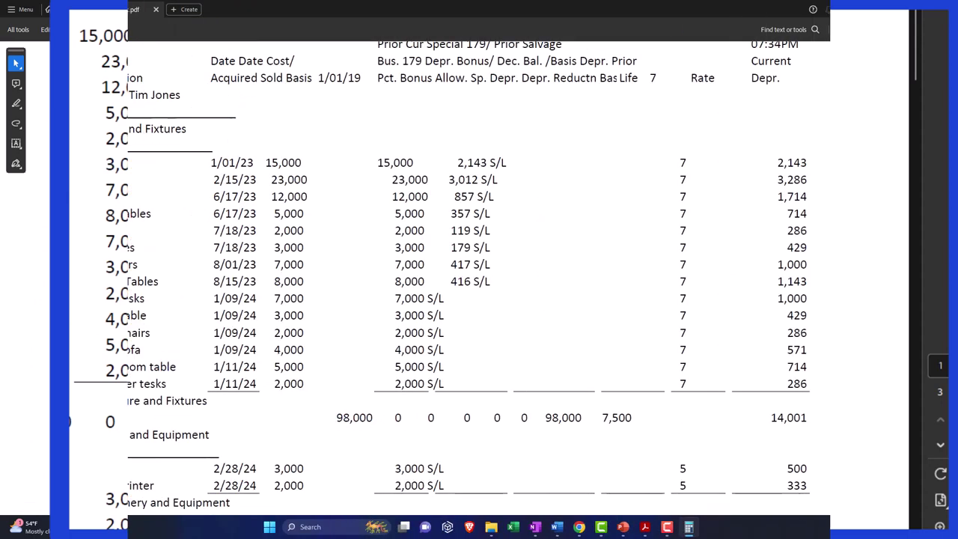
click(901, 16)
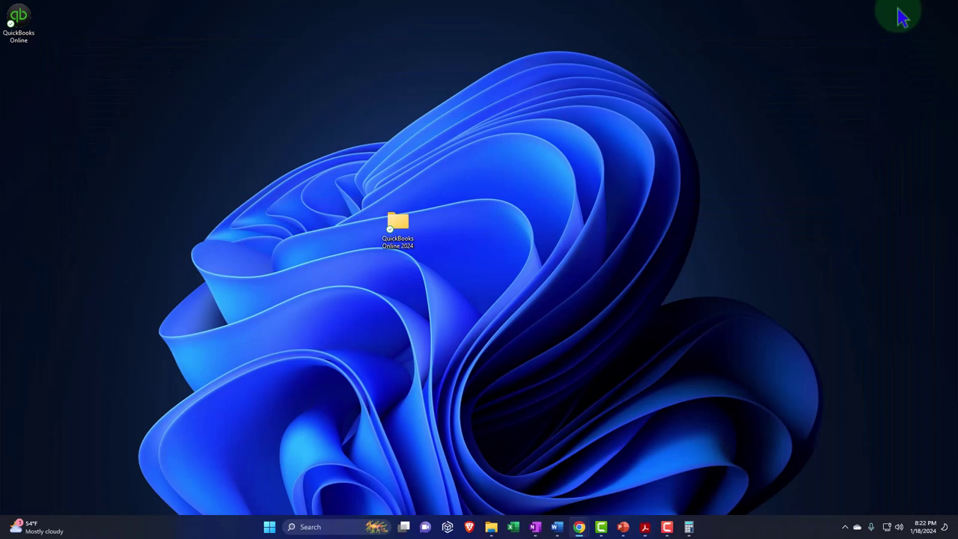
Compare Accumulated Depreciation and Furniture & Equipment on the Balance Sheet with the Furniture and Fixtures schedule in Depreciation Book.pdf
mouse_move(580, 524)
click(613, 488)
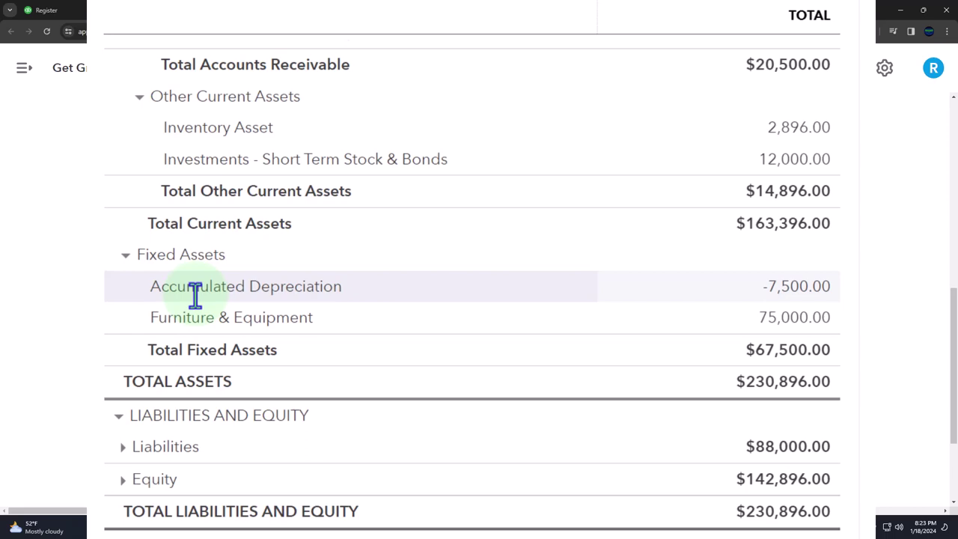
click(647, 527)
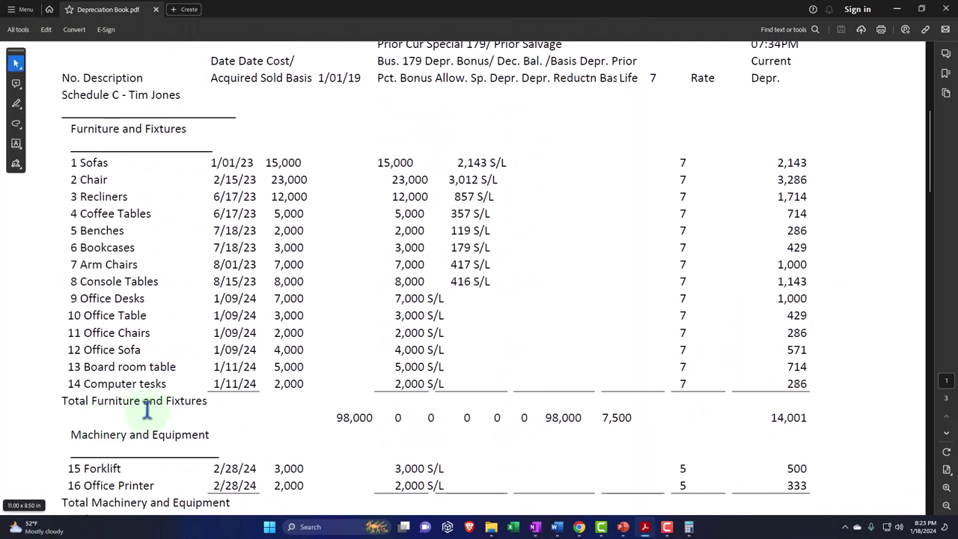
click(896, 9)
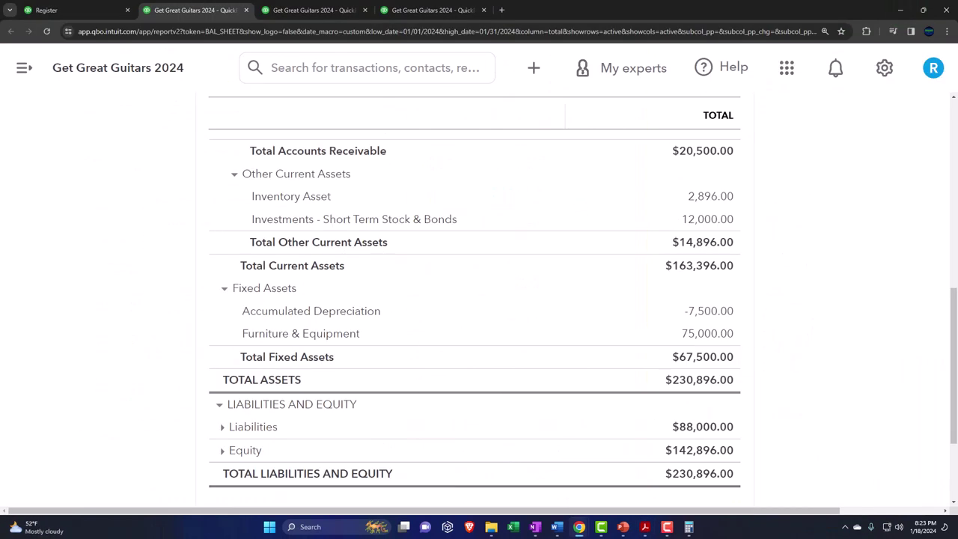
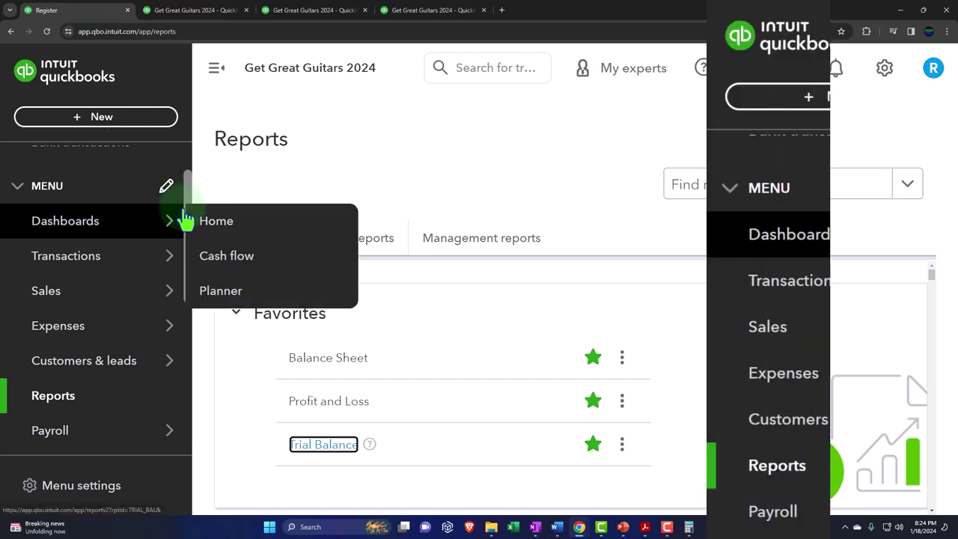
Review the list of new transaction forms from the Reports page at a smaller page zoom
key(ctrl+minus)
click(116, 119)
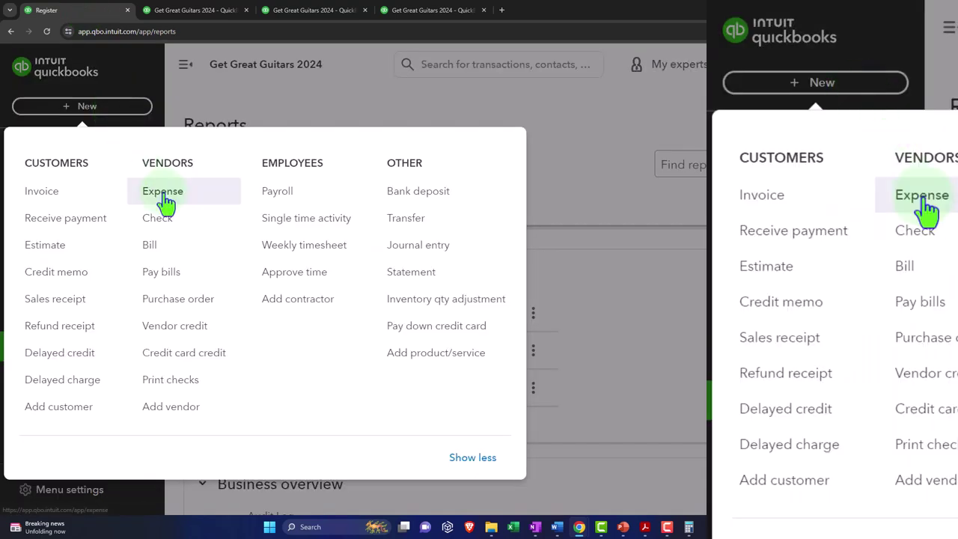
click(121, 115)
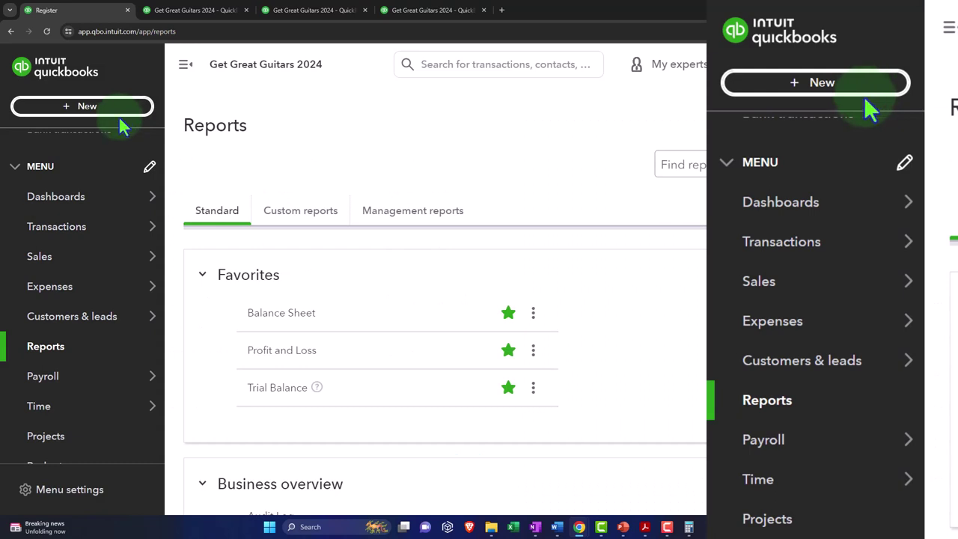
Open the Chart of accounts with the navigation sidebar collapsed and view the checking account's bank register
mouse_move(88, 329)
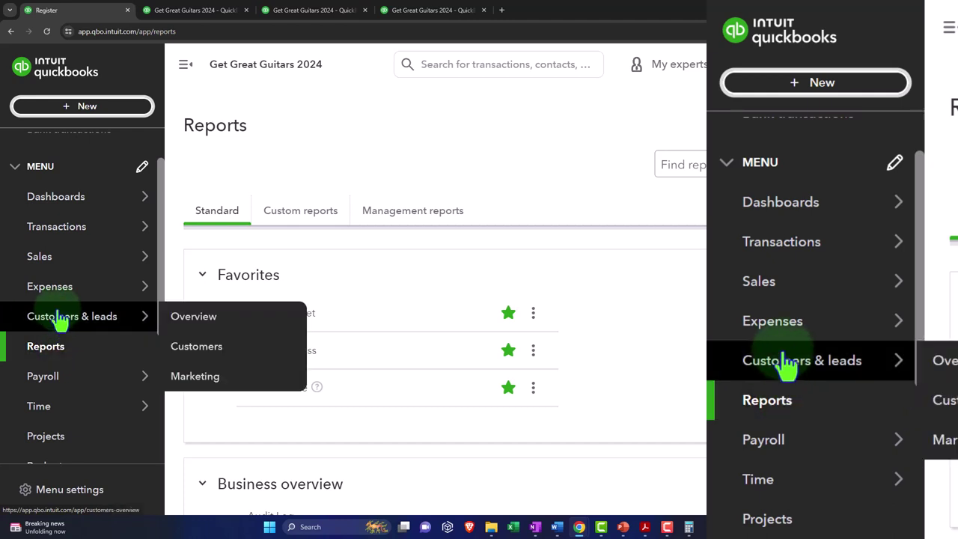
click(52, 234)
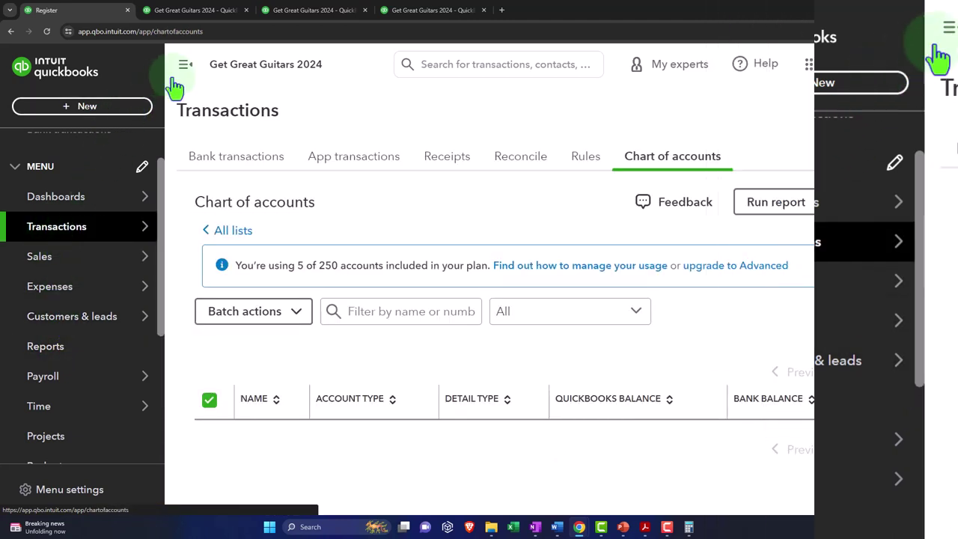
click(183, 64)
scroll(388, 303, down, 5)
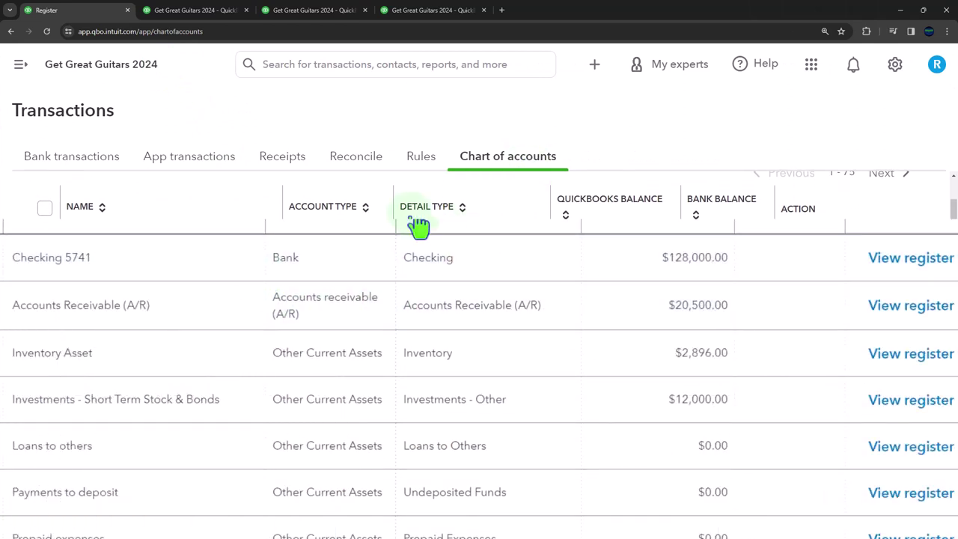
click(909, 258)
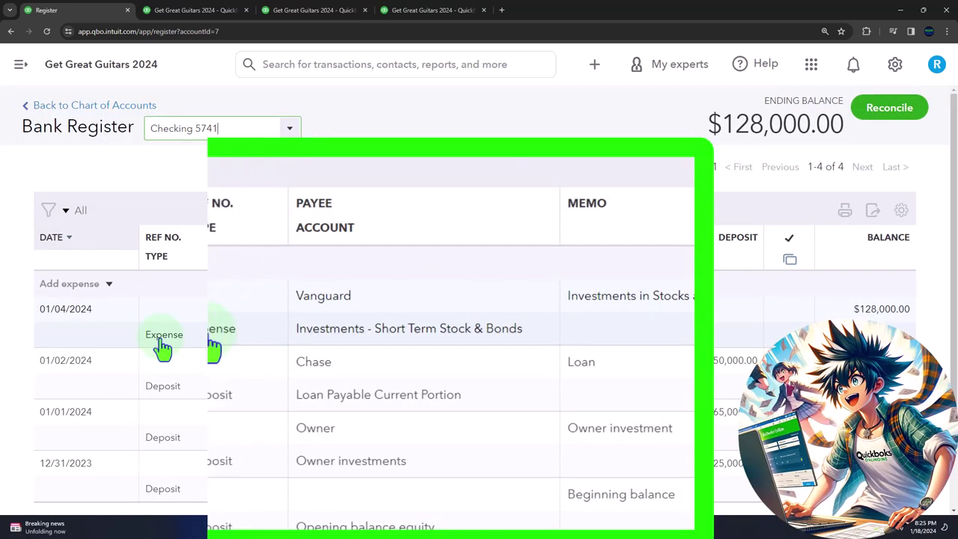
Begin a new expense in the checking register dated 01/09/2024 with Office Depot as the payee
click(140, 266)
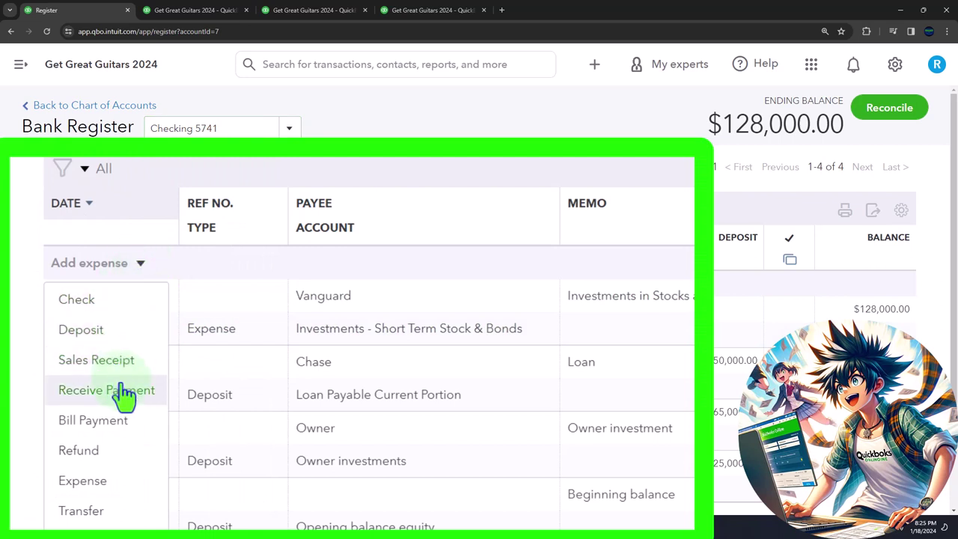
click(118, 494)
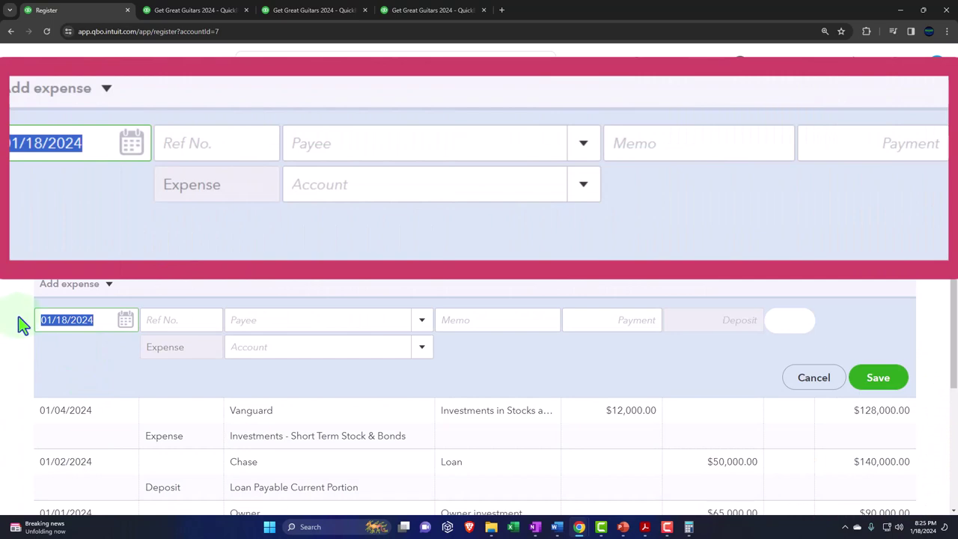
text(010924)
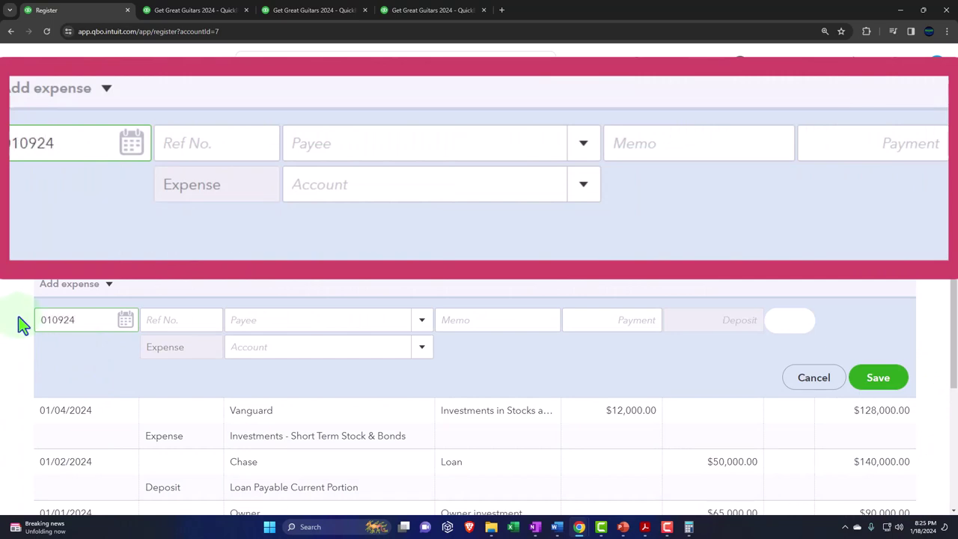
key(Tab)
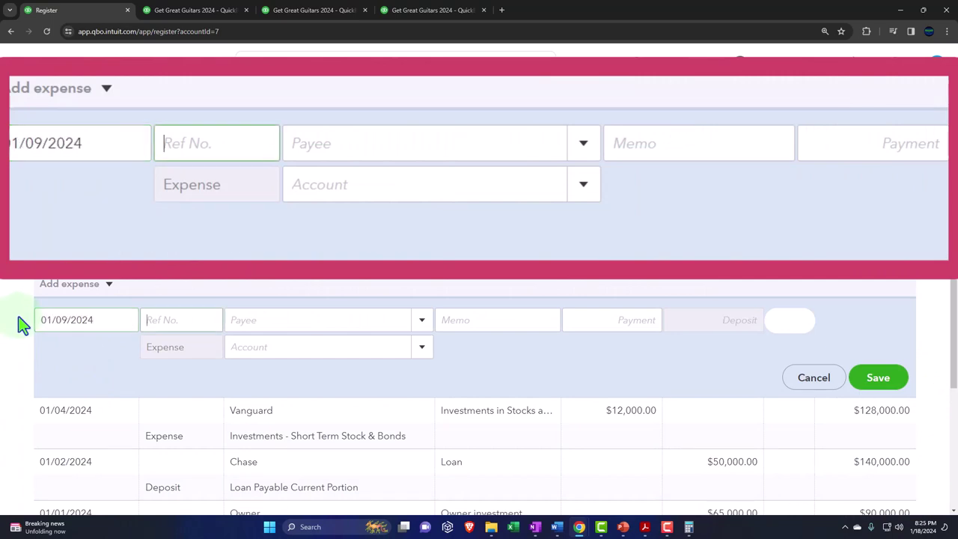
key(Tab)
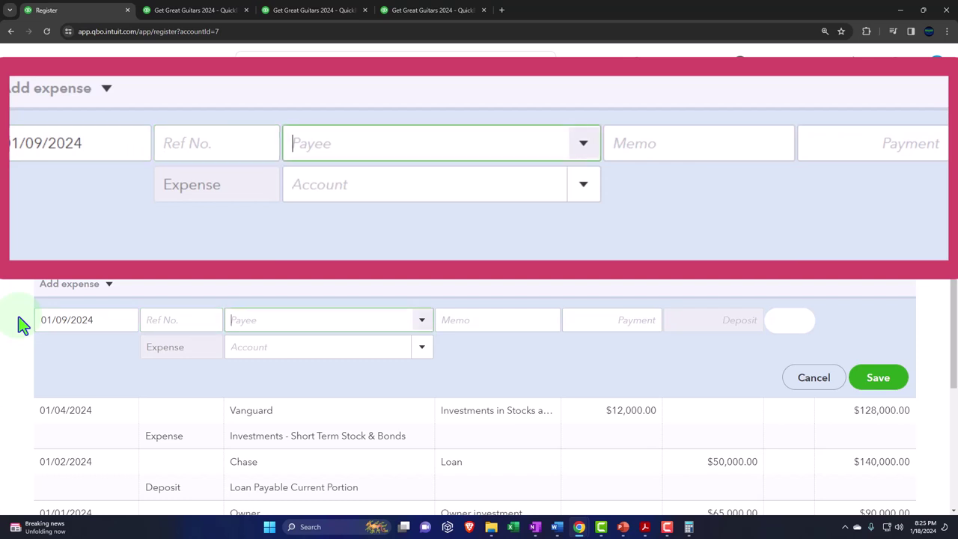
text(Office Dep)
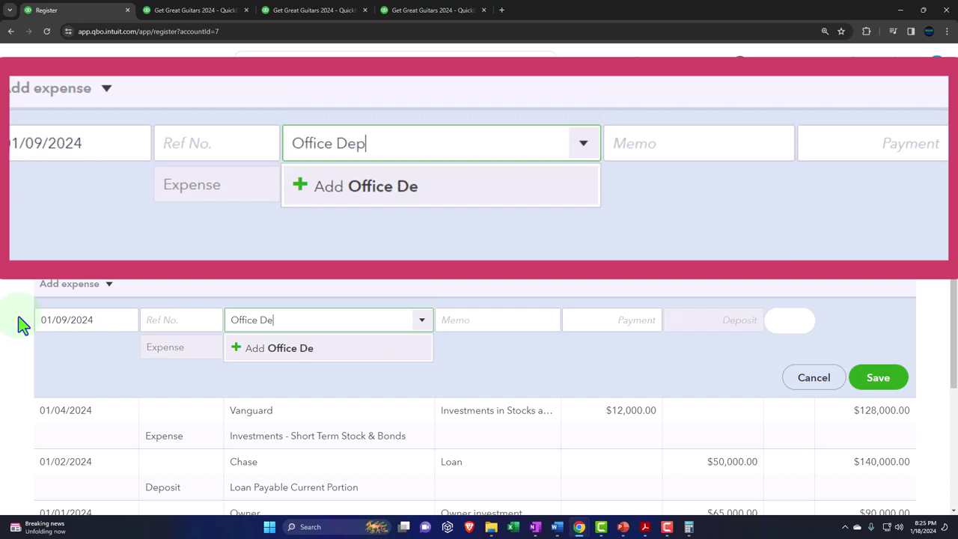
text(ot)
key(Tab)
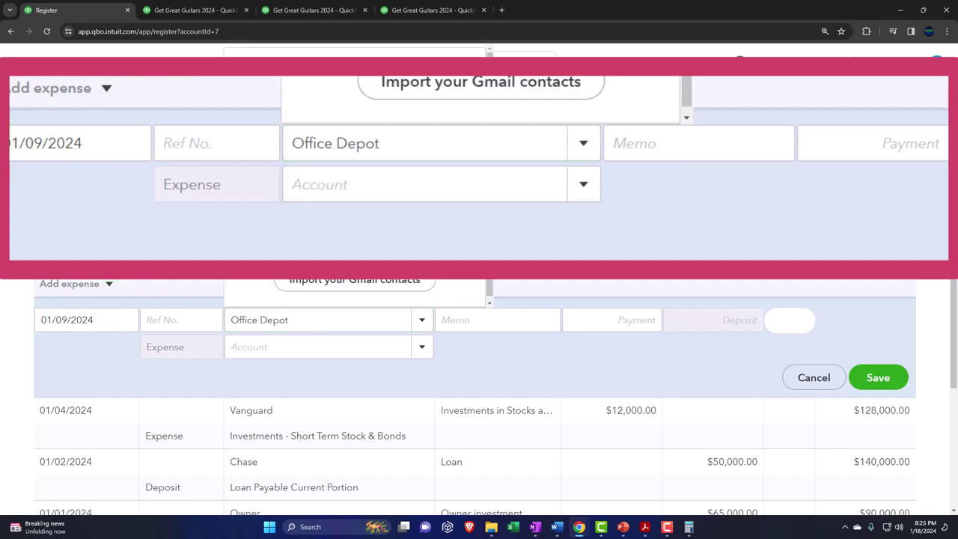
key(Tab)
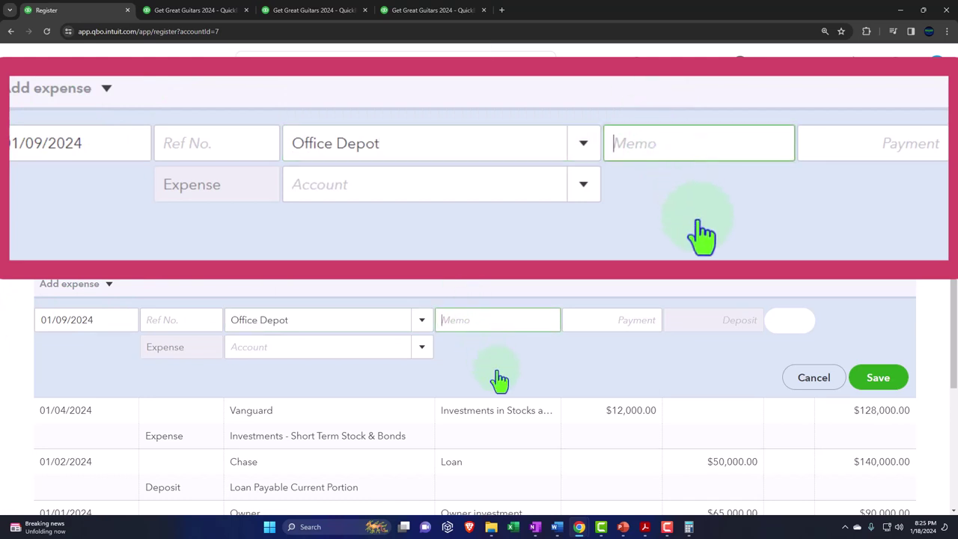
Complete the expense with memo Furniture, payment 18,000.00 and account Furniture & Equipment, and save it
text(Furniture)
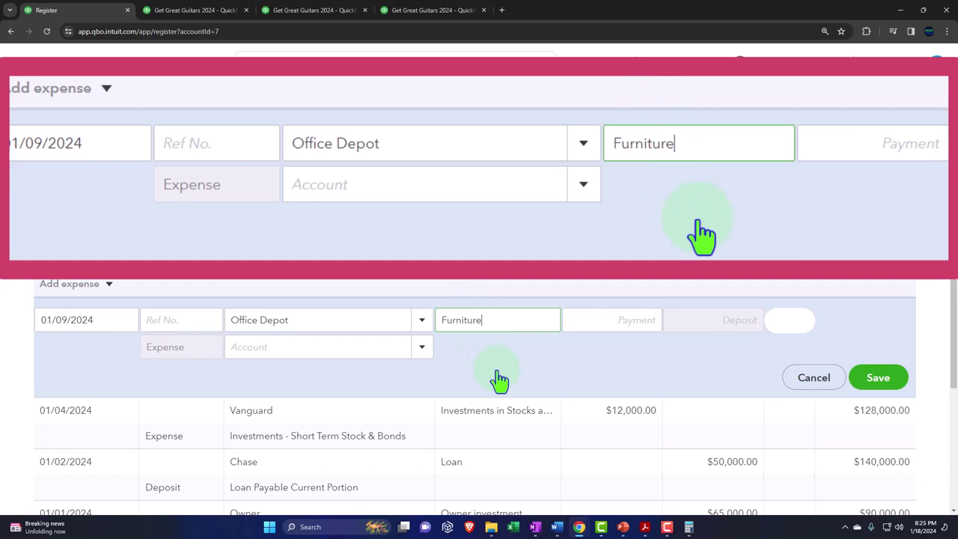
key(Tab)
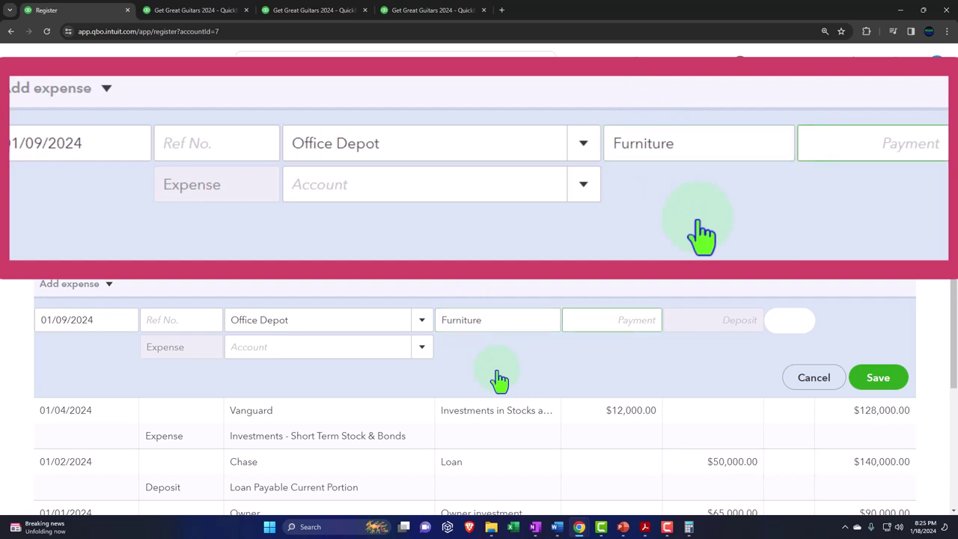
text(180000)
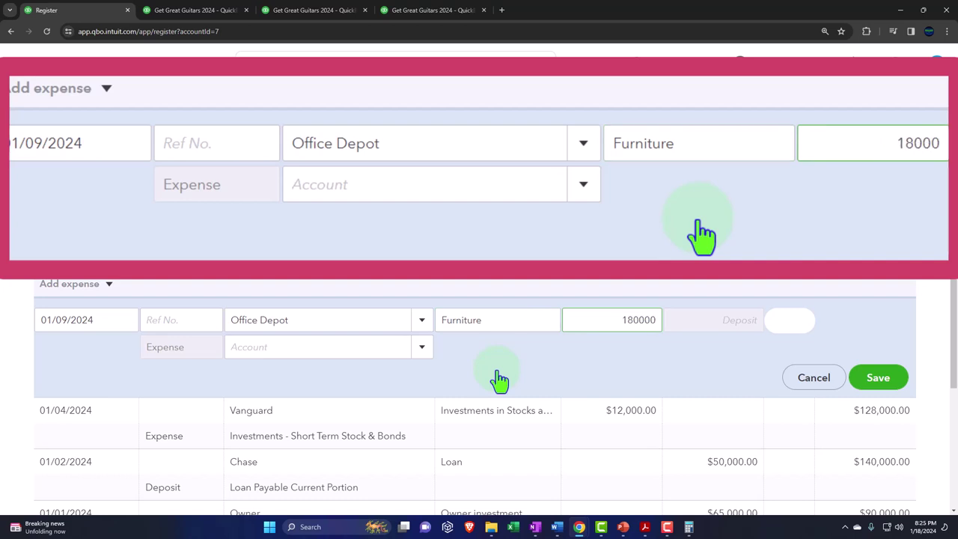
key(Return)
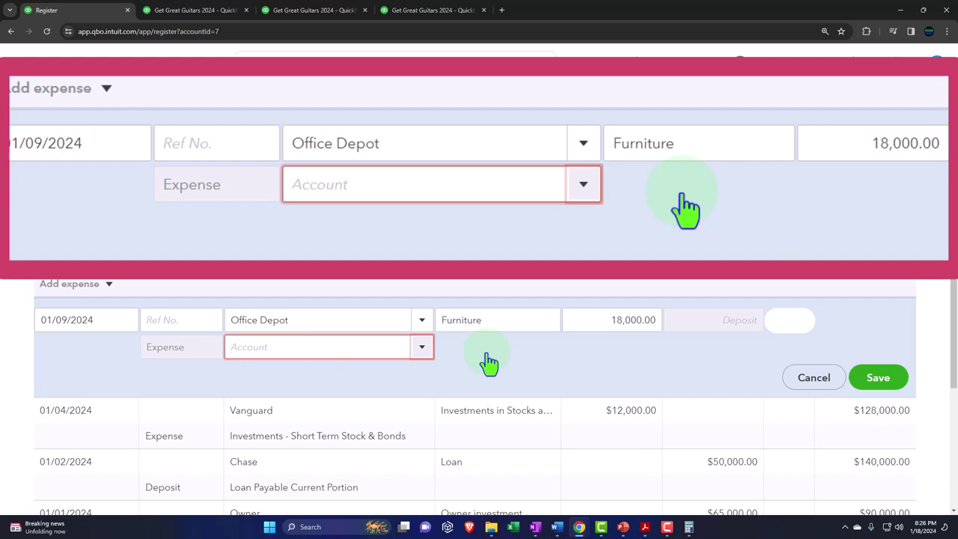
text(Furniture & Equipment)
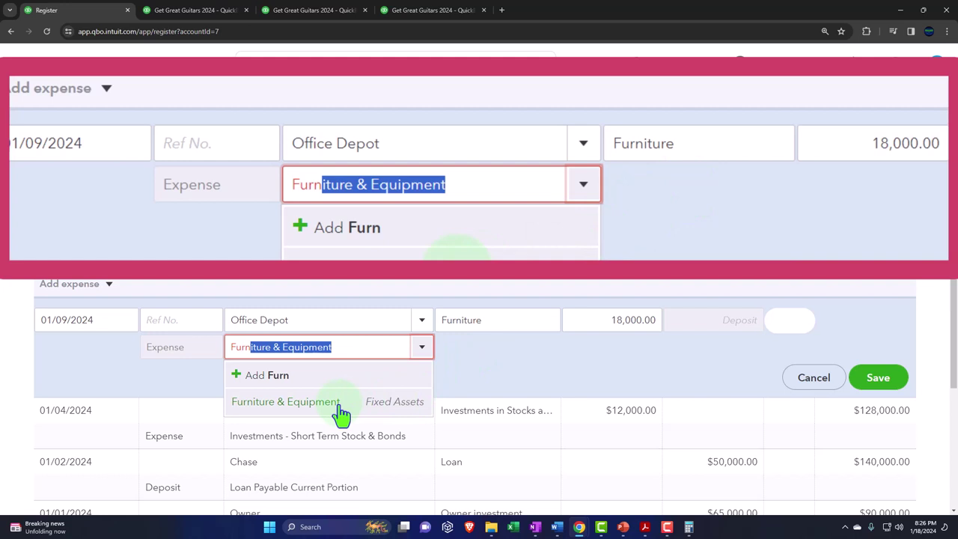
click(384, 419)
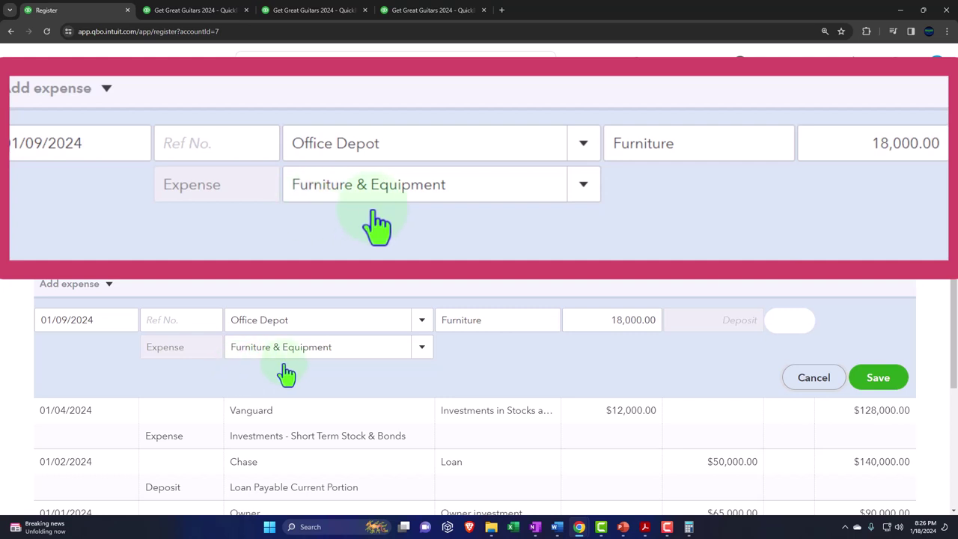
click(877, 379)
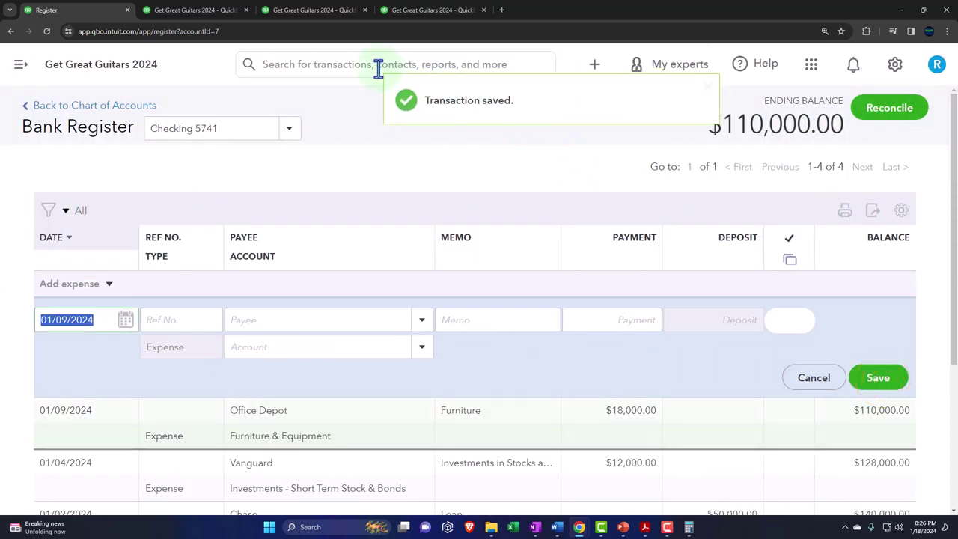
Rerun the Balance Sheet report to include the new furniture expense and review the bank account figures
click(196, 11)
scroll(278, 274, up, 10)
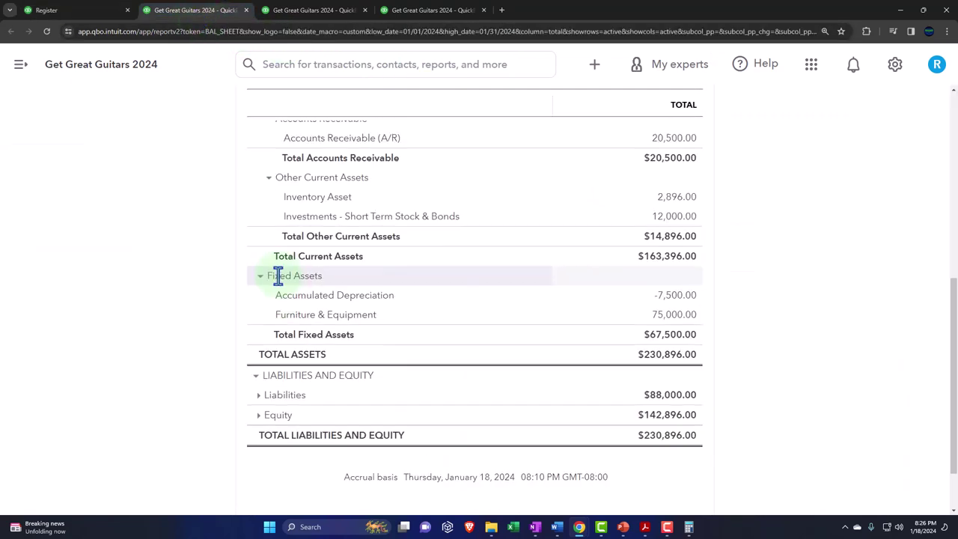
click(665, 248)
scroll(437, 296, down, 3)
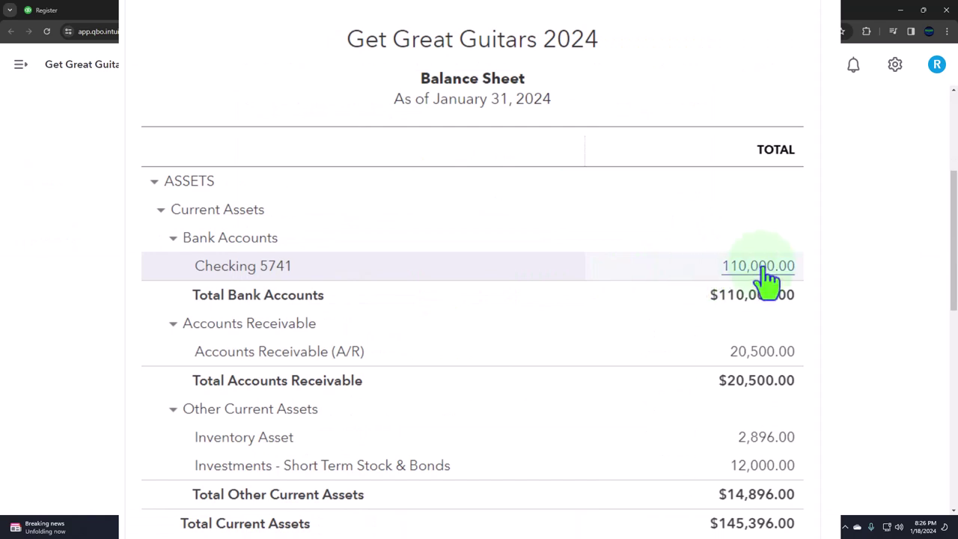
Open the Transaction Report behind the Checking 5741 balance and widen the offsetting Account column
click(765, 270)
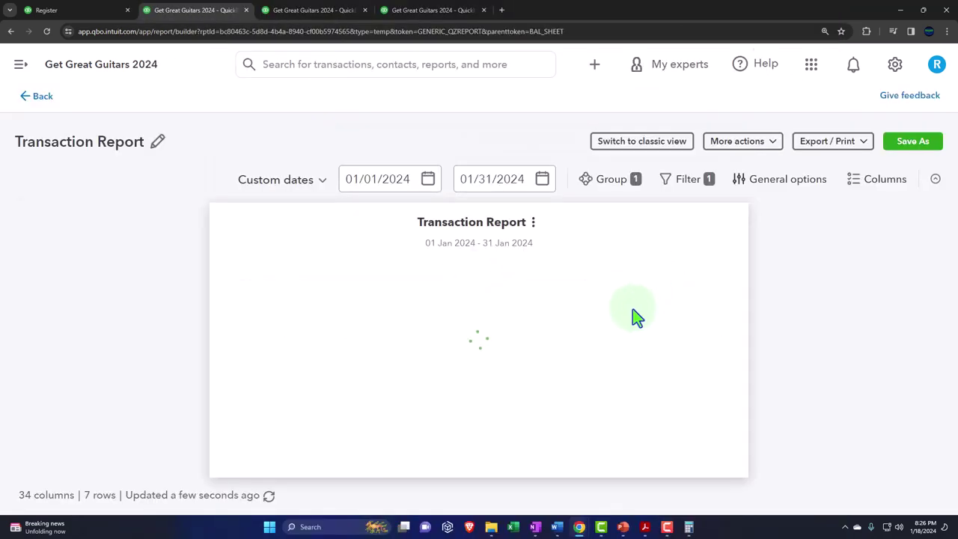
key(ctrl+minus)
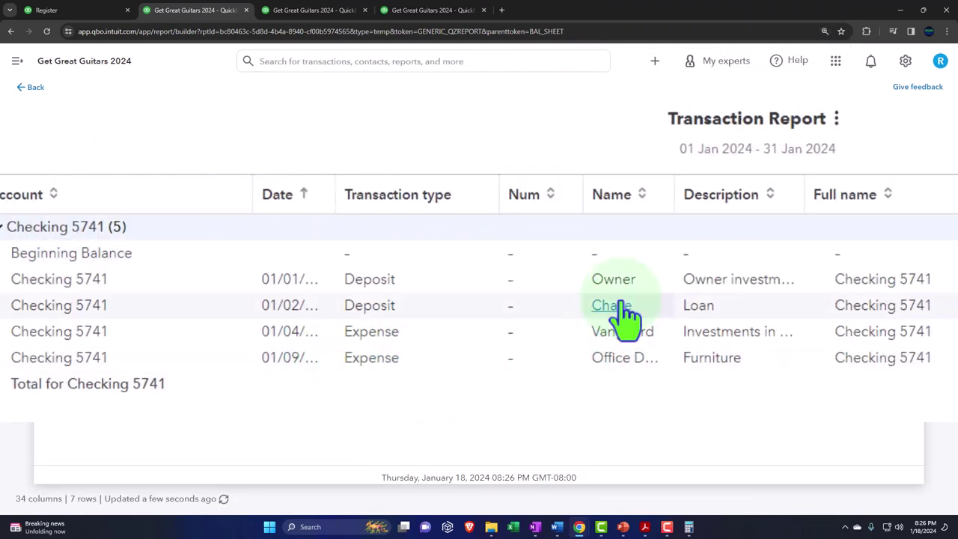
drag(665, 199, 710, 203)
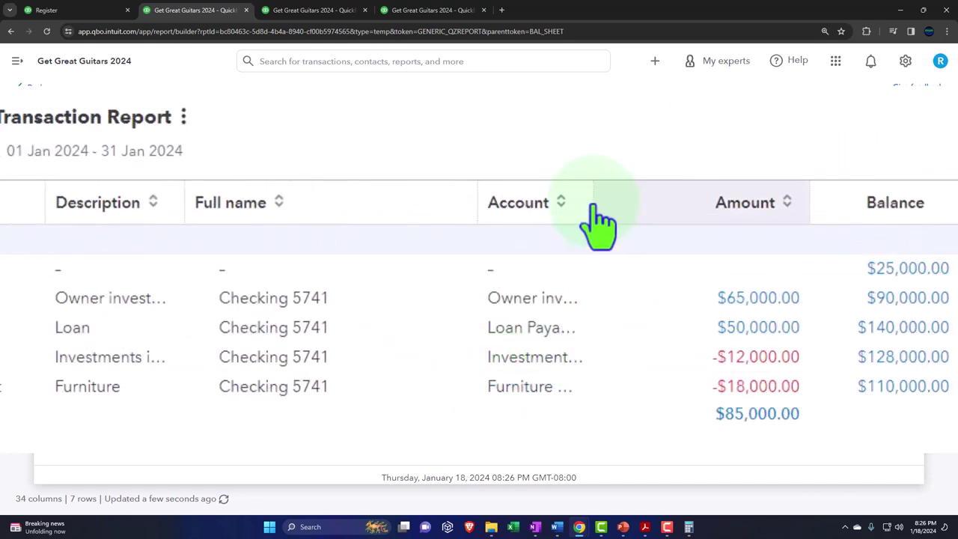
drag(596, 202, 643, 202)
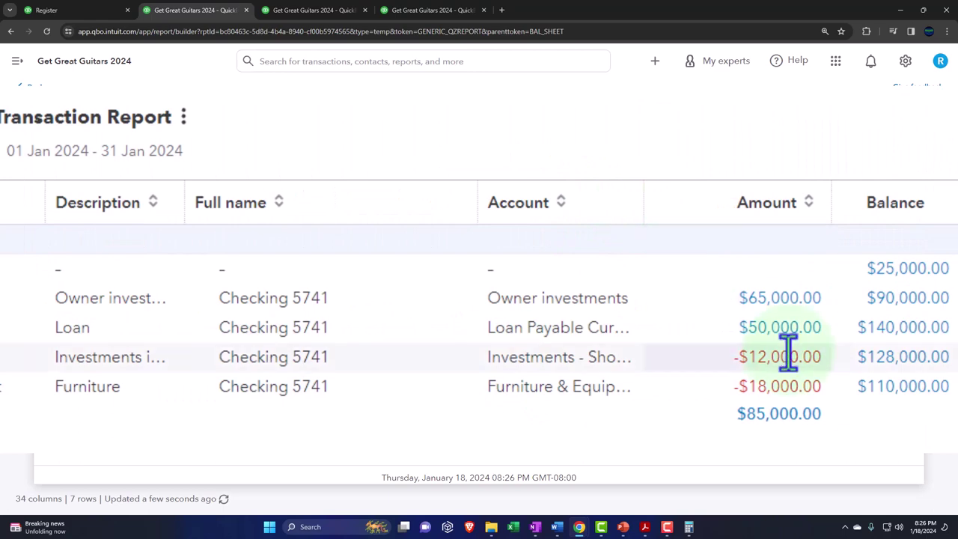
Open the Office Depot expense from the report, review its payment and category details, and close it
click(806, 393)
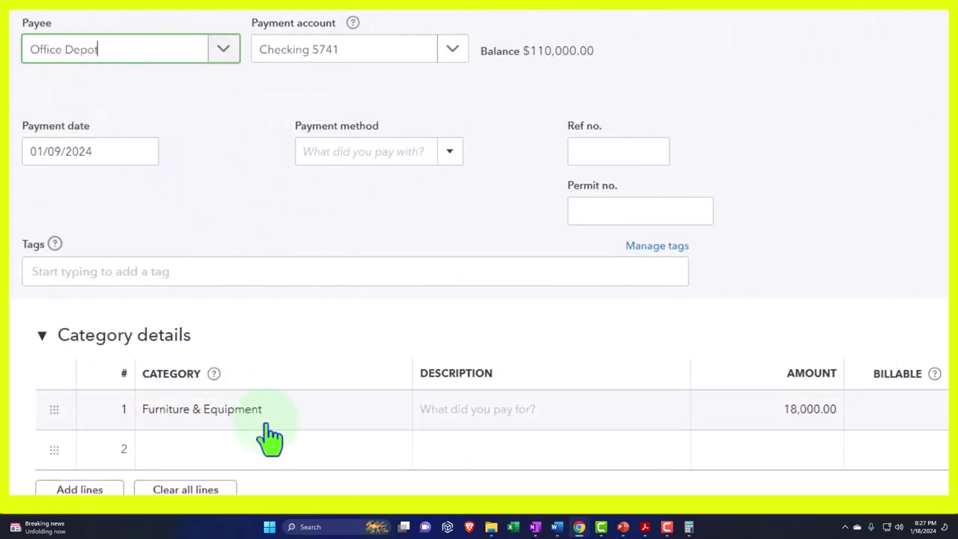
scroll(259, 442, down, 2)
scroll(193, 404, up, 1)
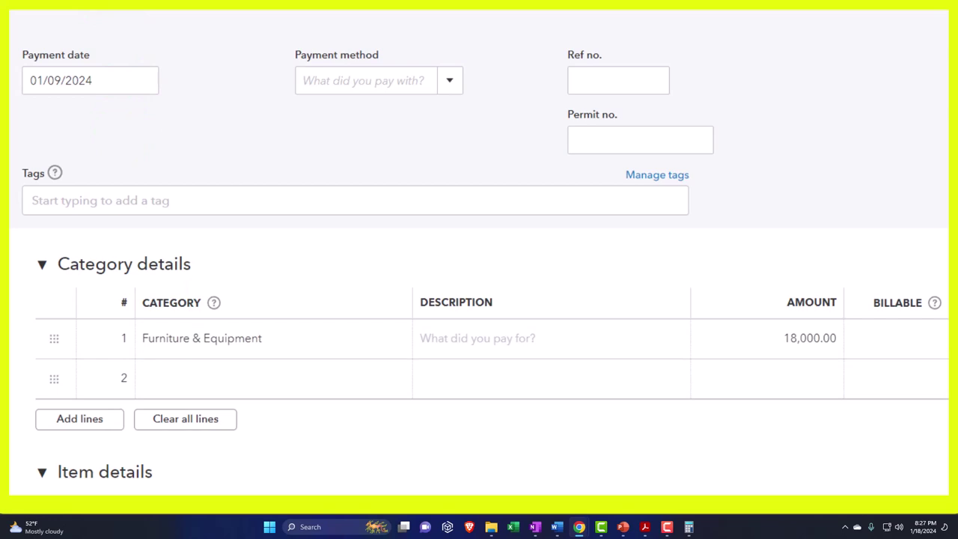
click(939, 72)
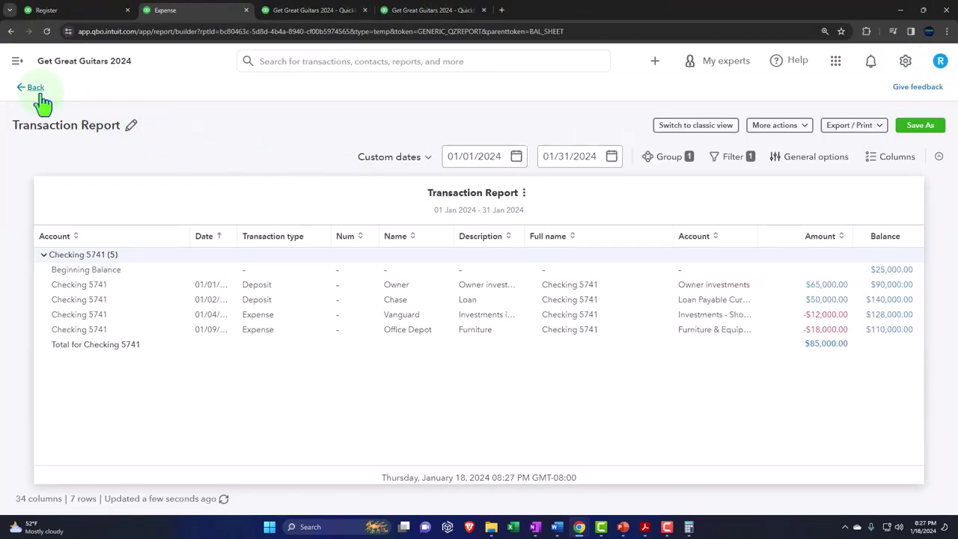
Return to the Balance Sheet, open the Furniture & Equipment Transaction Report, and widen its offsetting Account column
click(43, 96)
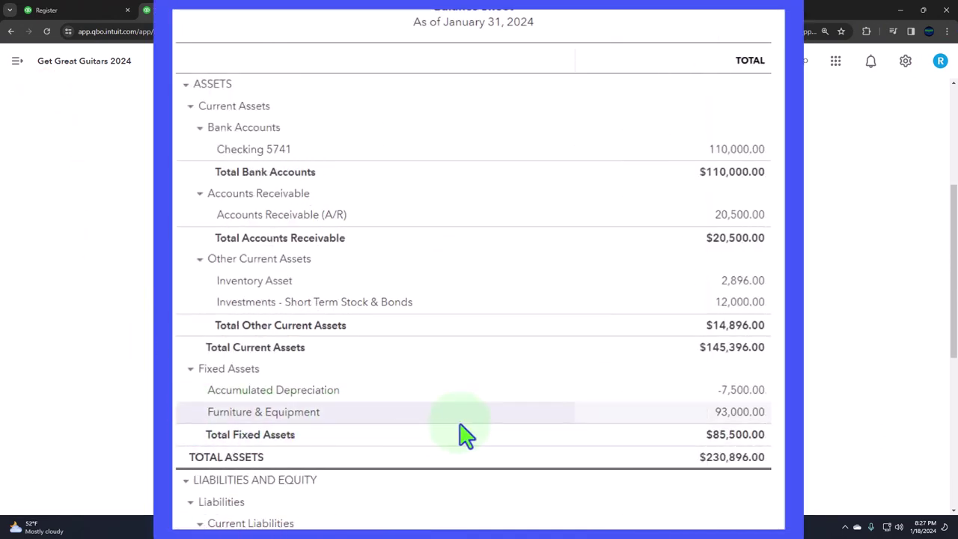
click(744, 413)
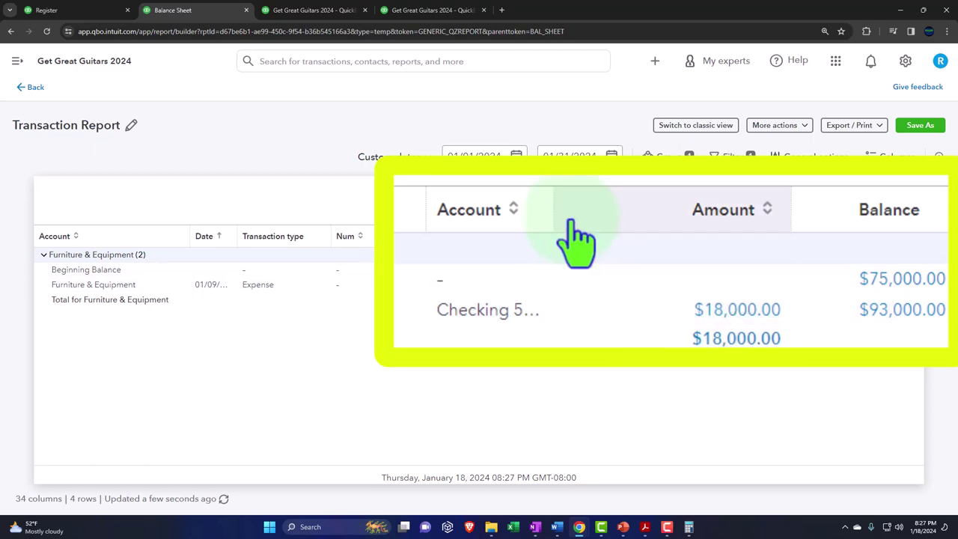
drag(549, 203, 597, 204)
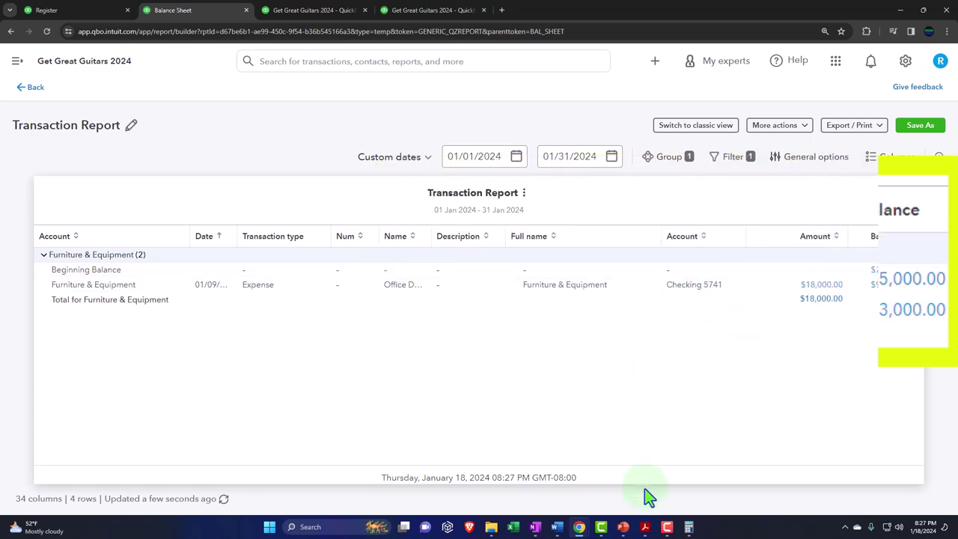
Examine the Furniture and Fixtures items in Depreciation Book.pdf and put the document away
click(644, 527)
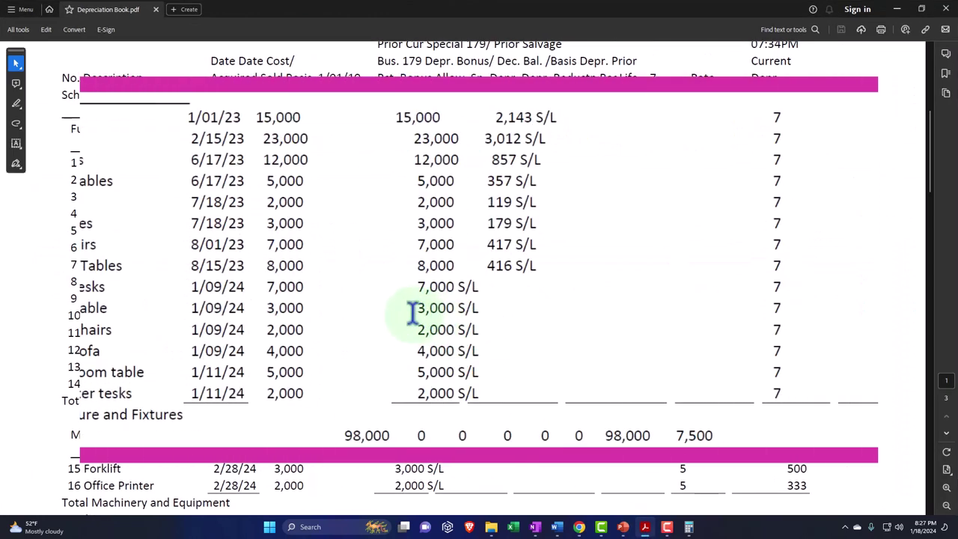
scroll(412, 313, up, 1)
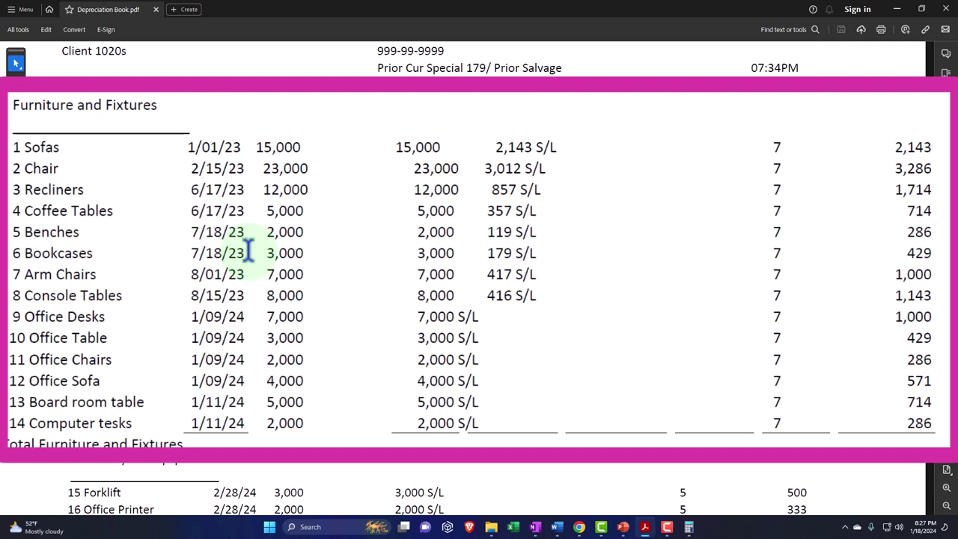
click(921, 9)
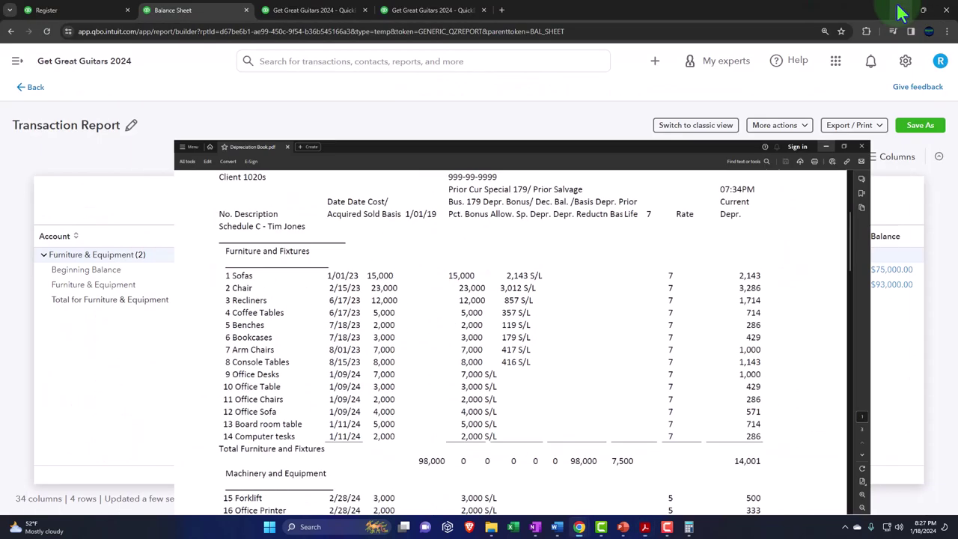
click(900, 14)
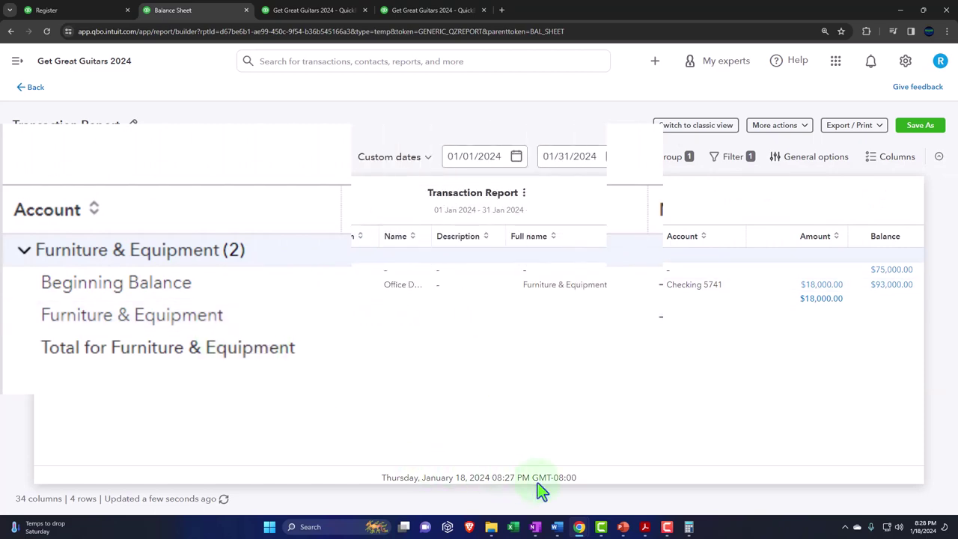
Reopen Depreciation Book.pdf and add up the January 2024 furniture costs in Calculator, in thousands, as 7+3+2+4+5+2
click(644, 527)
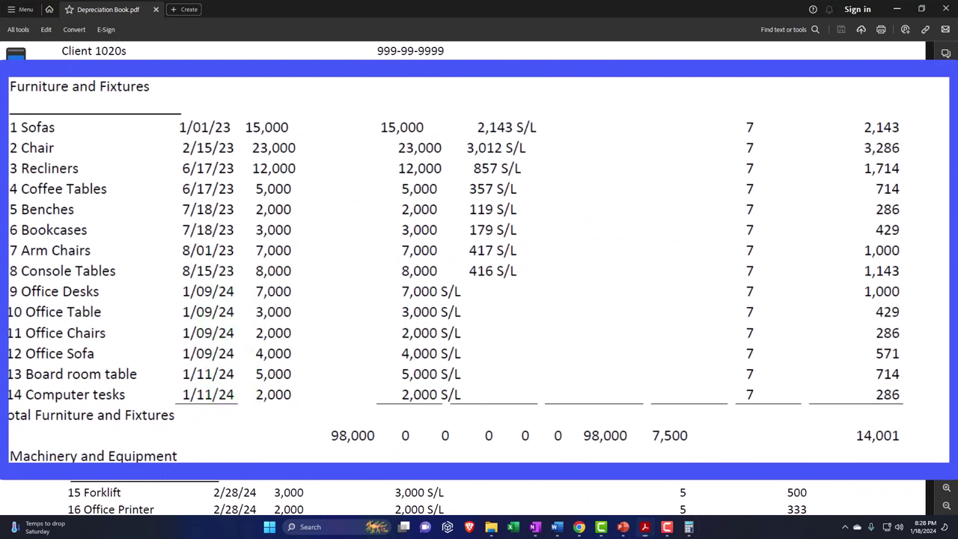
click(688, 526)
drag(773, 199, 405, 192)
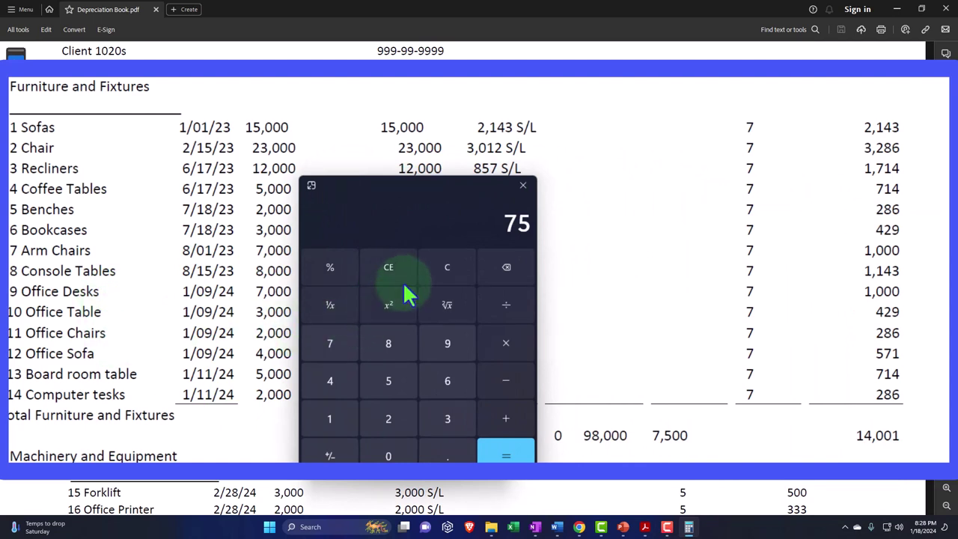
click(442, 267)
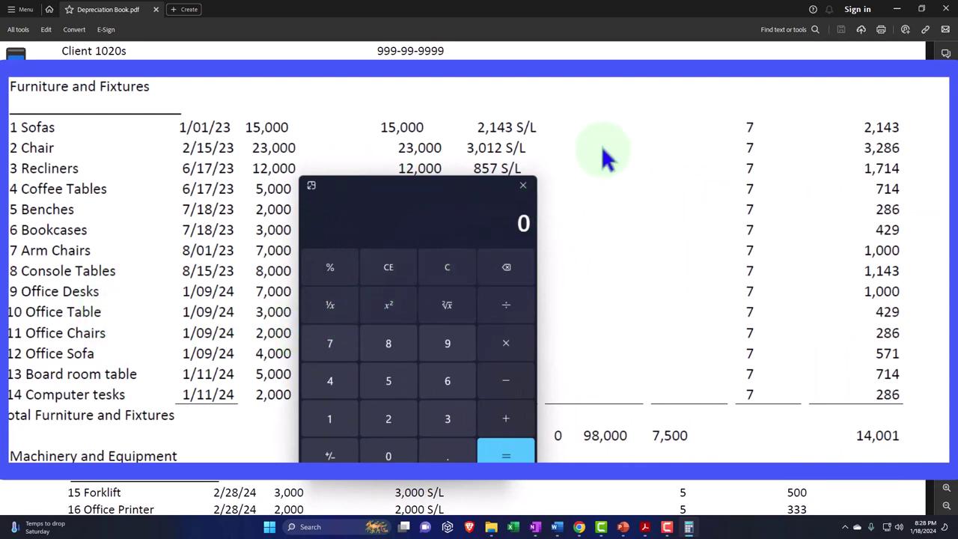
text(7)
key(BackSpace)
text(3+2+4+5+2+)
scroll(139, 278, down, 1)
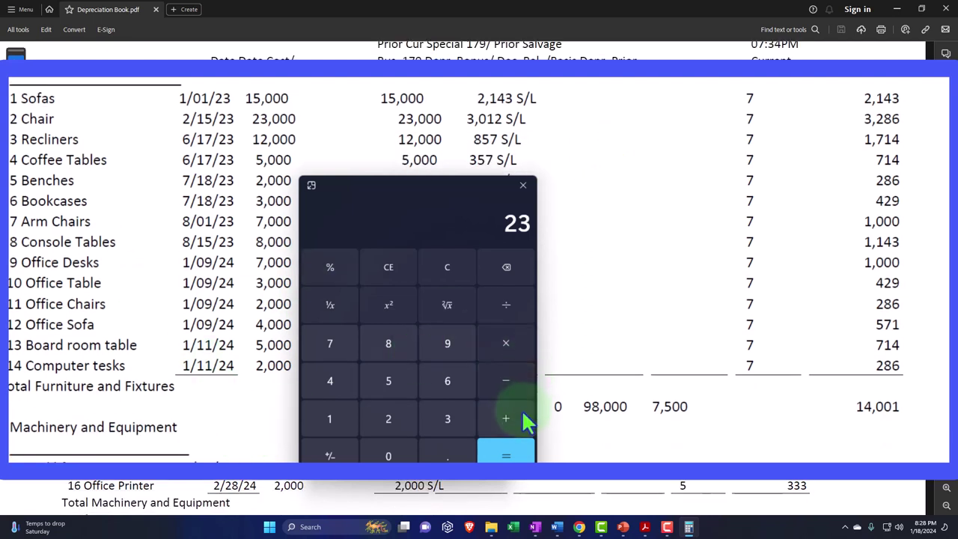
Add the forklift and office printer costs, in thousands, to the running Calculator sum and clear Calculator out of the way
text(3)
key(Return)
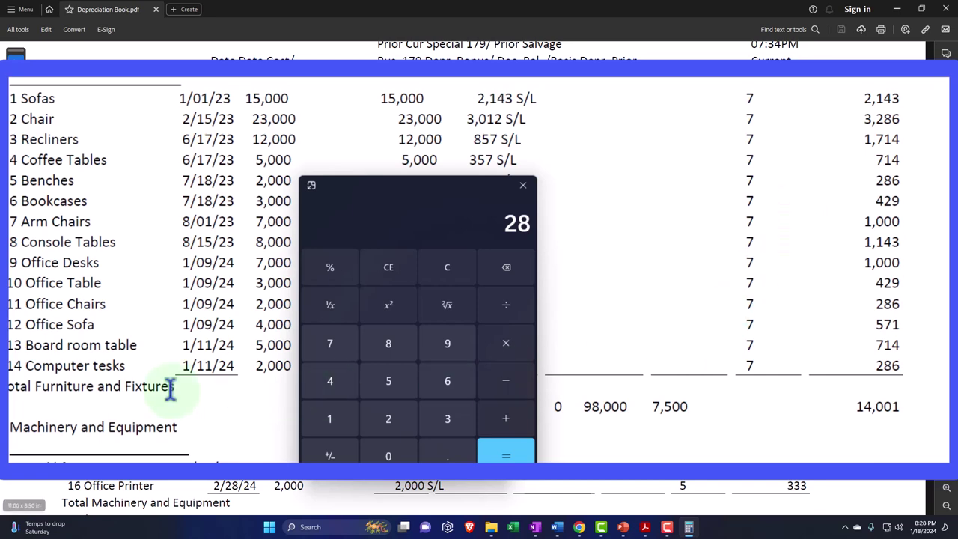
scroll(169, 389, down, 1)
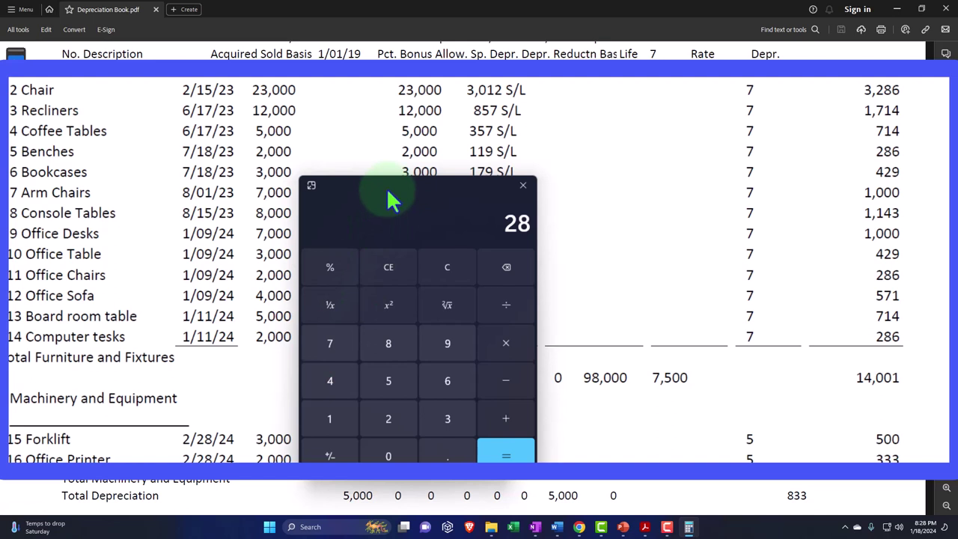
drag(388, 188, 707, 187)
click(794, 184)
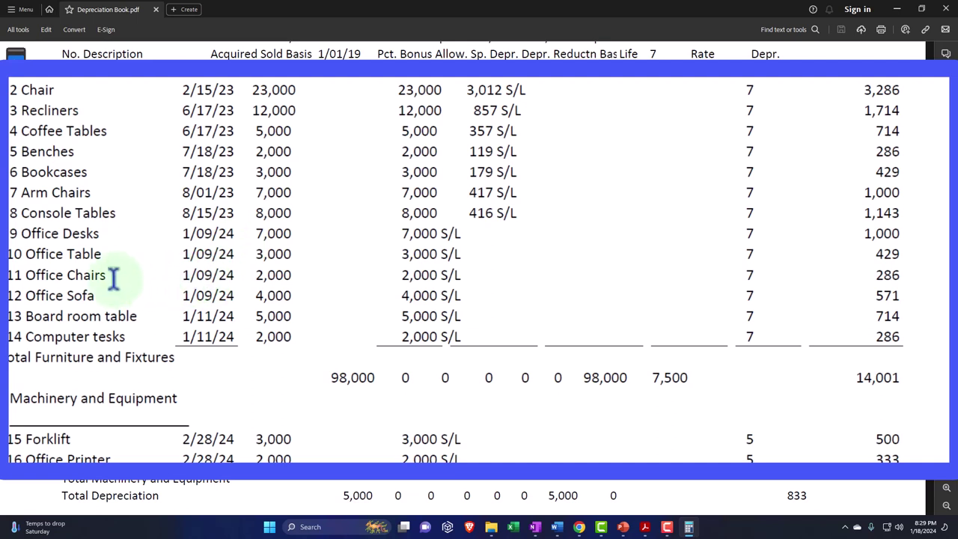
Select the Office Chairs description in Depreciation Book.pdf and compare the schedule with the Furniture & Equipment Transaction Report
drag(112, 278, 30, 274)
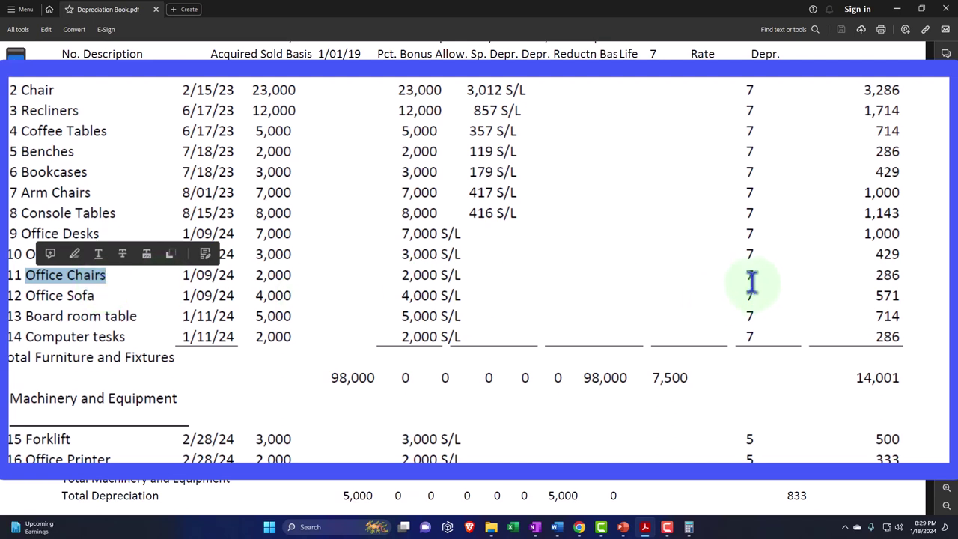
mouse_move(588, 530)
click(593, 487)
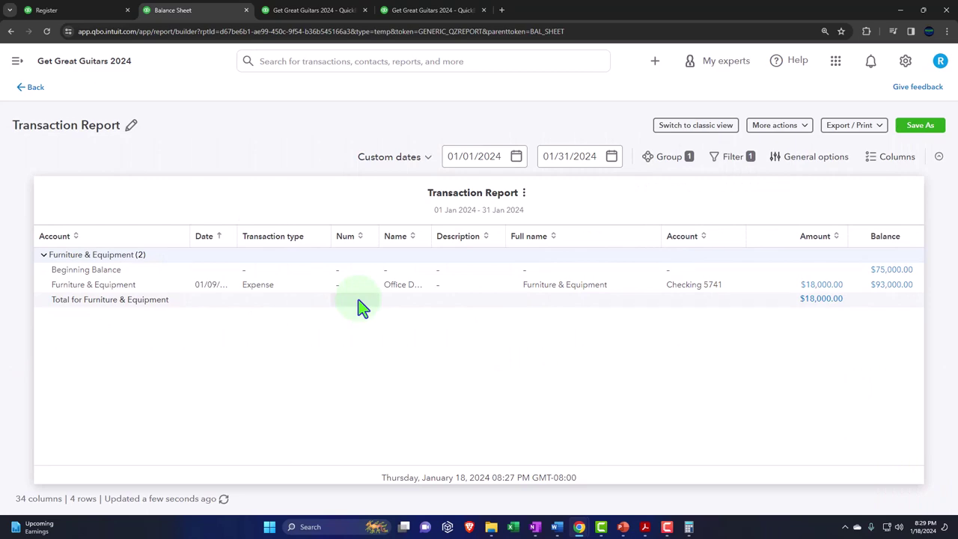
click(644, 526)
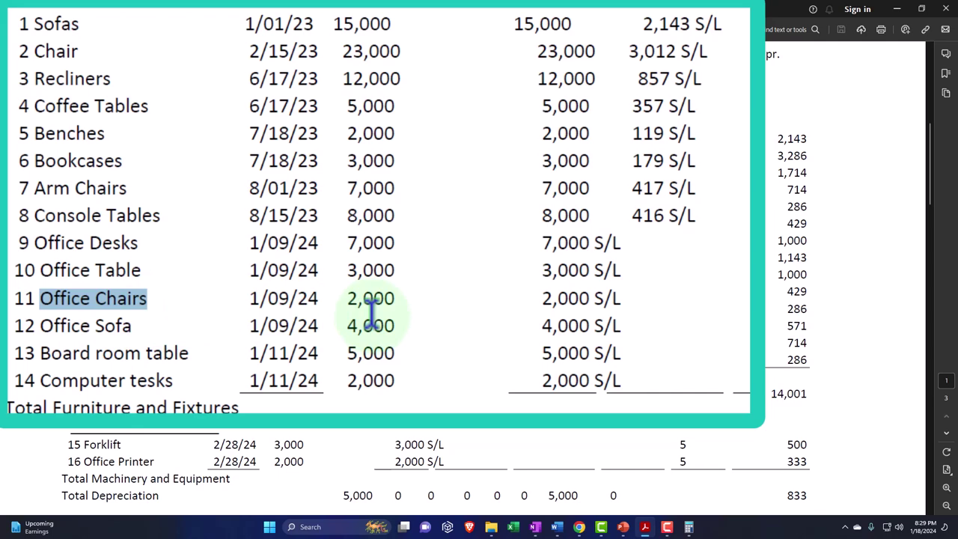
click(919, 9)
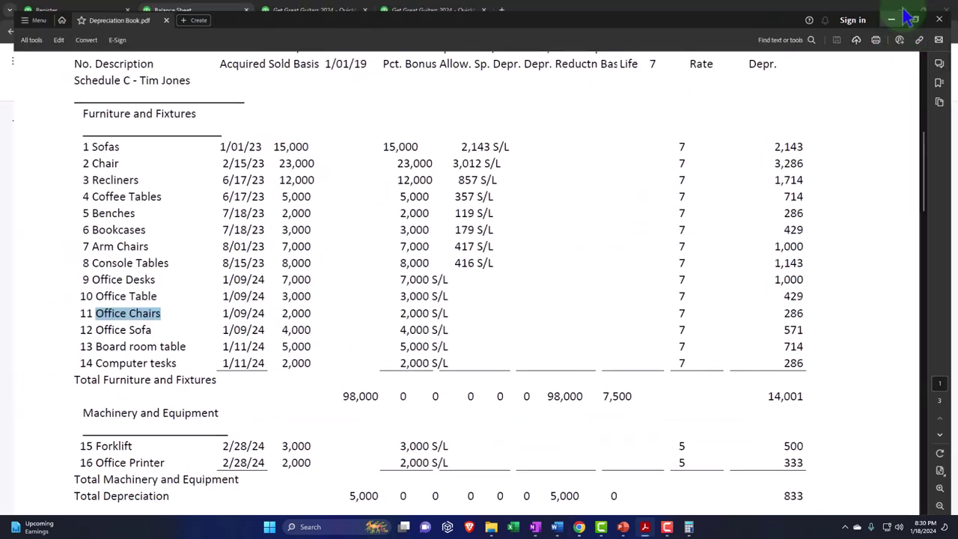
click(891, 20)
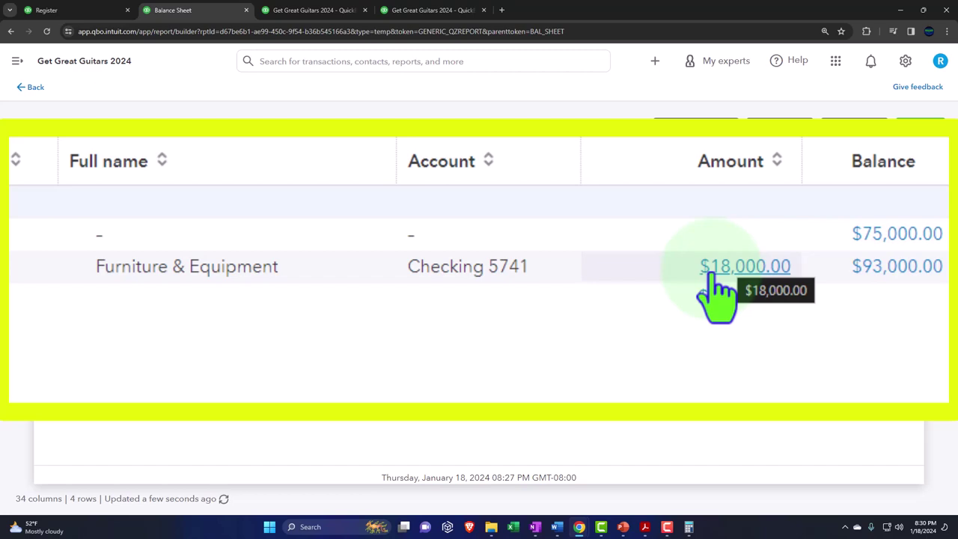
Reopen Depreciation Book.pdf, reselect the Office Chairs description among the January 2024 items, and put the document away
click(644, 527)
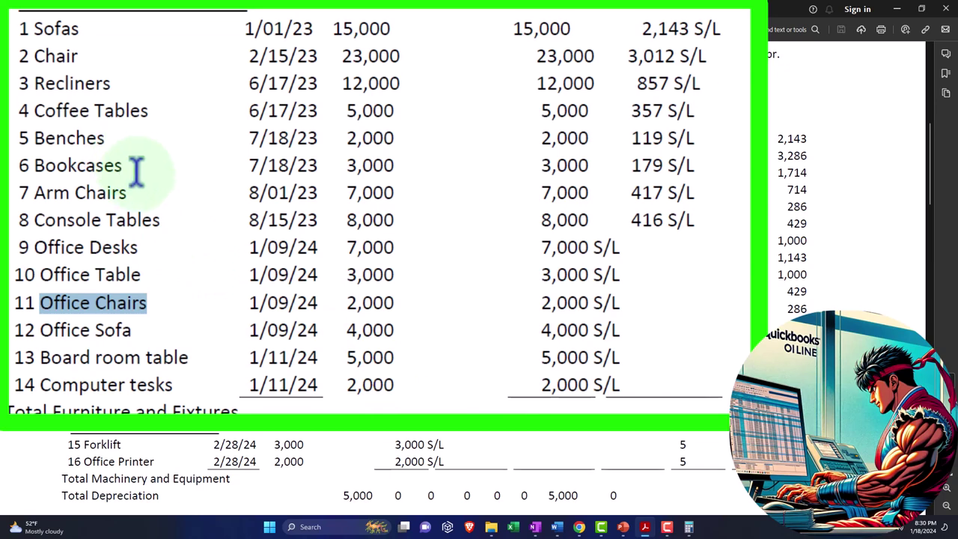
mouse_move(53, 312)
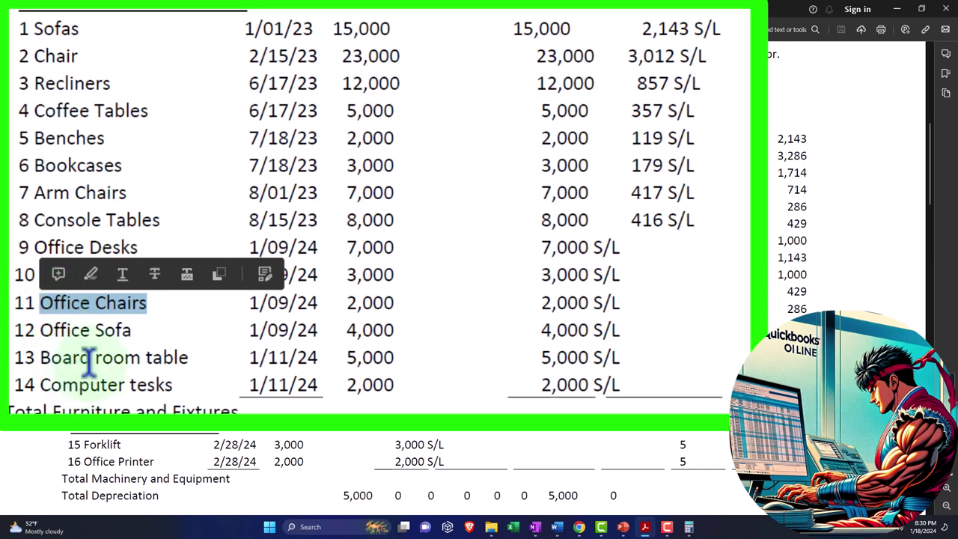
click(90, 330)
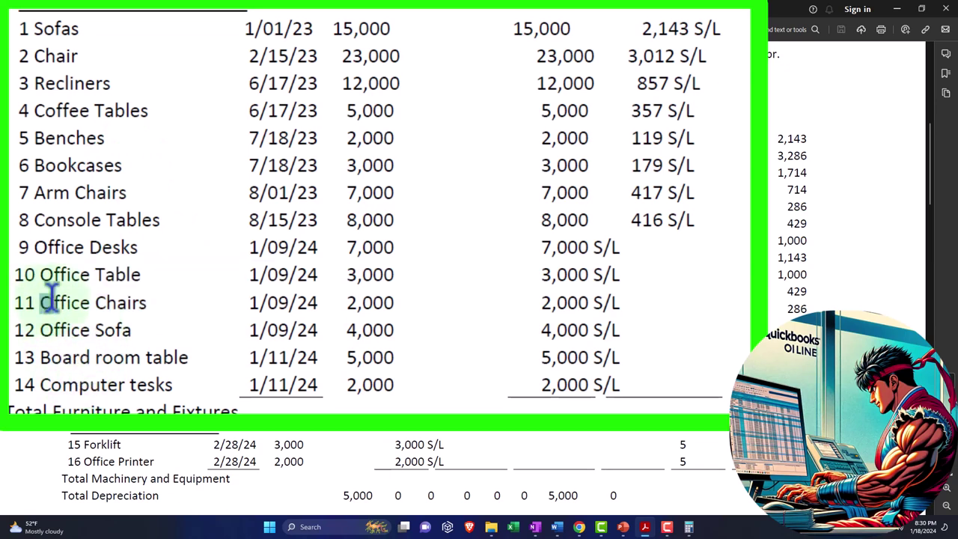
drag(44, 300, 146, 302)
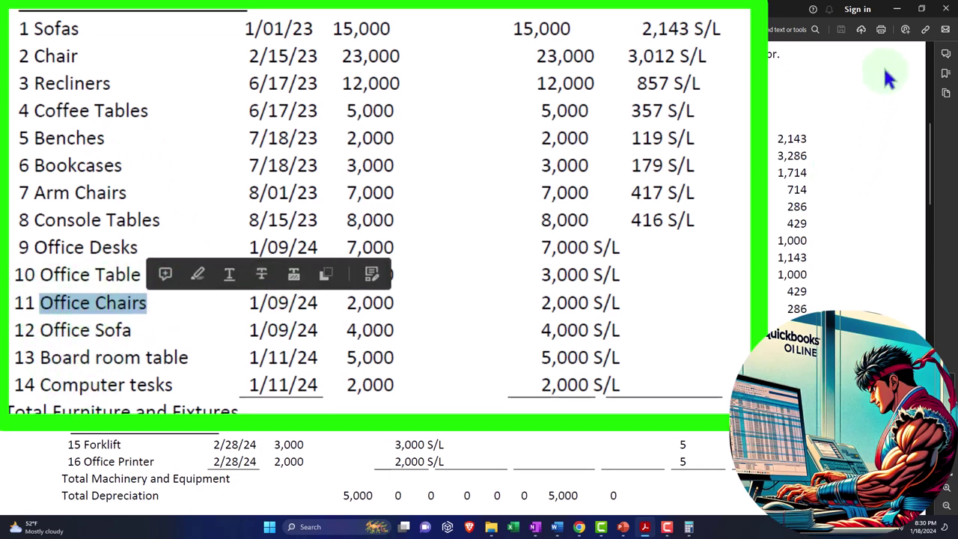
click(897, 11)
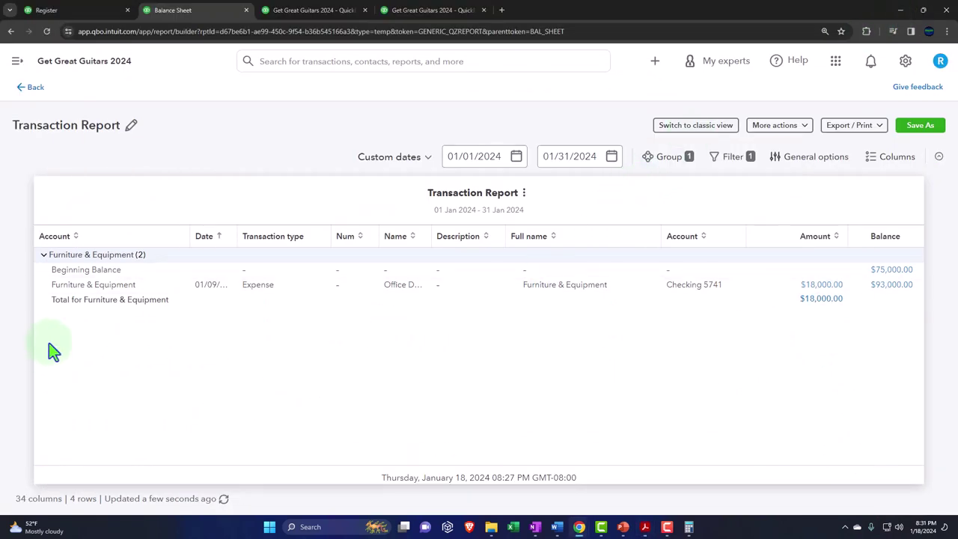
Return from the Transaction Report to the Balance Sheet and look into the Checking 5741 balance
click(34, 88)
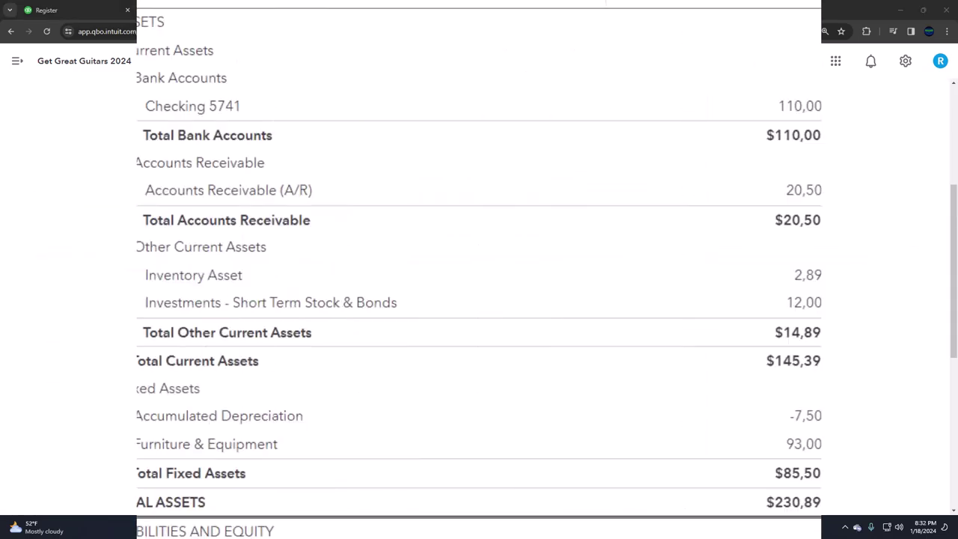
scroll(97, 280, down, 1)
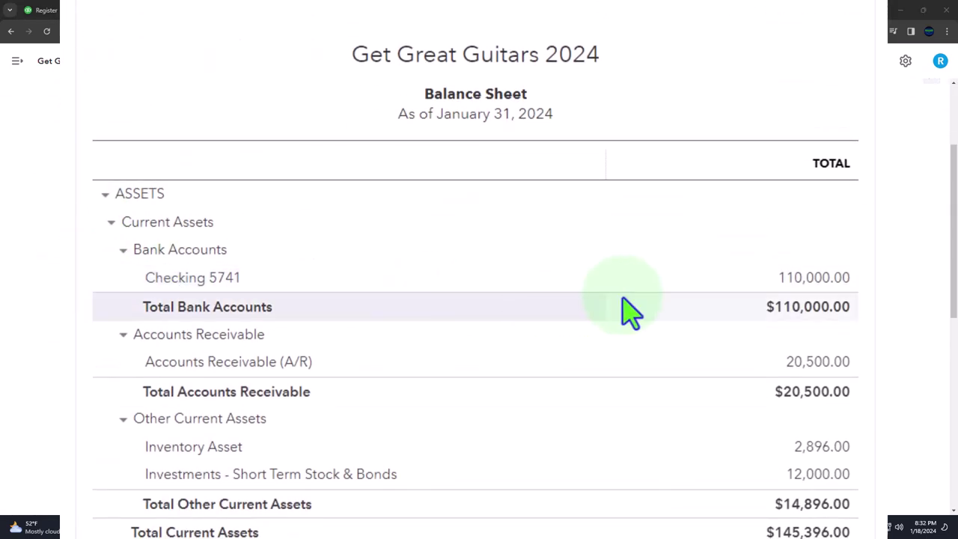
click(818, 278)
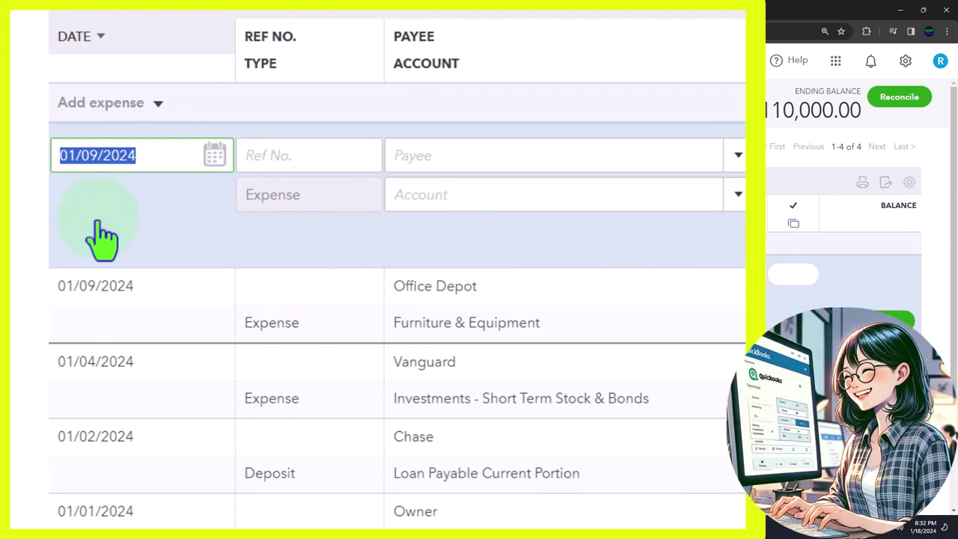
Date the new checking register expense 01/11/2024 and add Amazon as a new vendor for its payee
key(plus)
key(plus)
key(Tab)
key(Tab)
text(A)
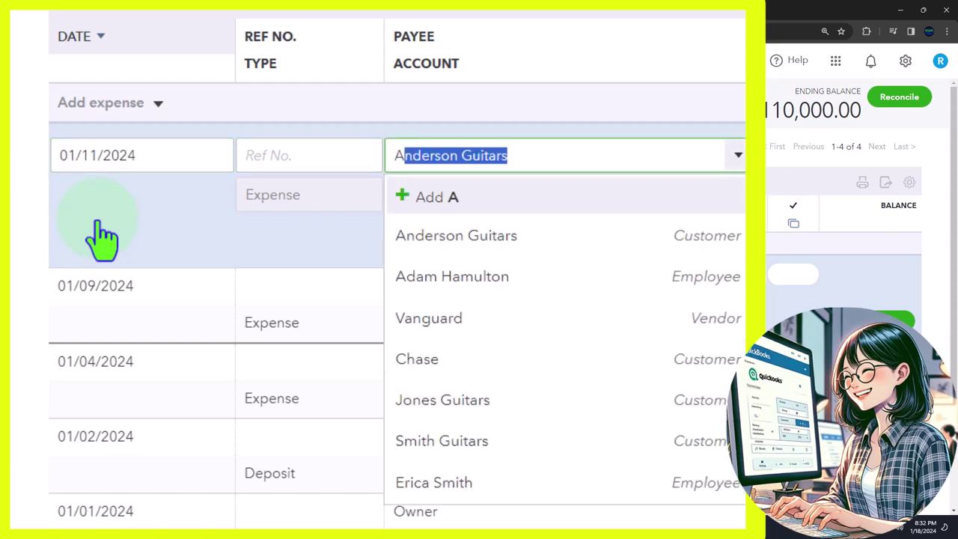
text(mazxon)
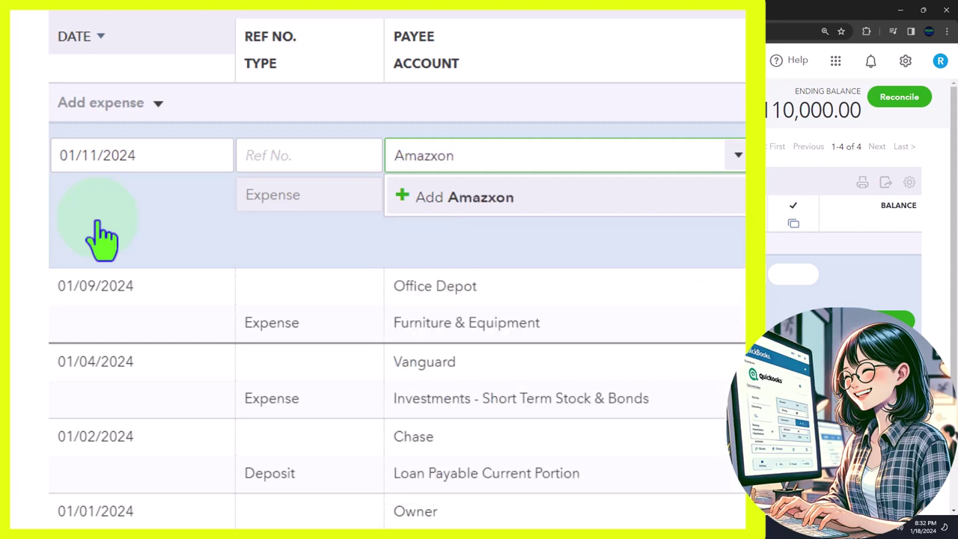
key(BackSpace)
key(BackSpace)
key(BackSpace)
text(on)
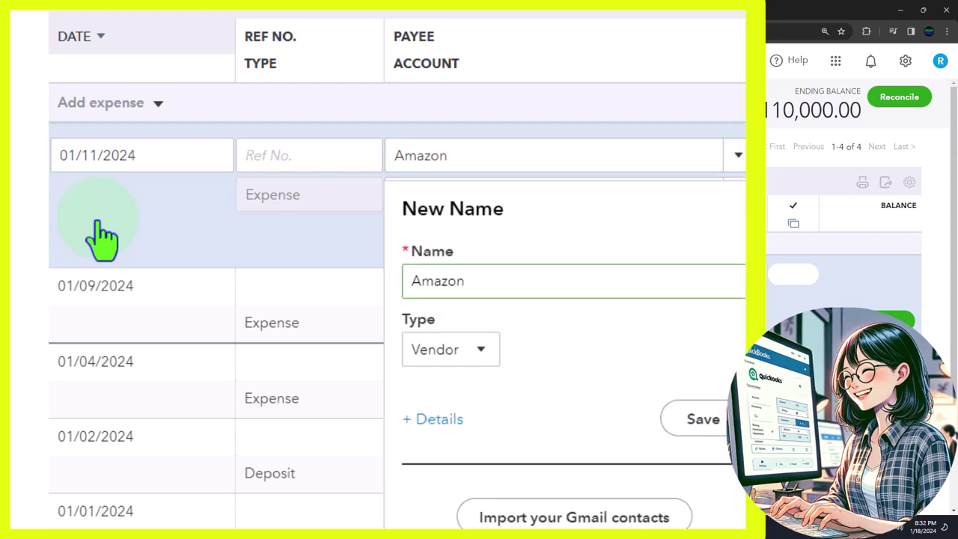
click(699, 417)
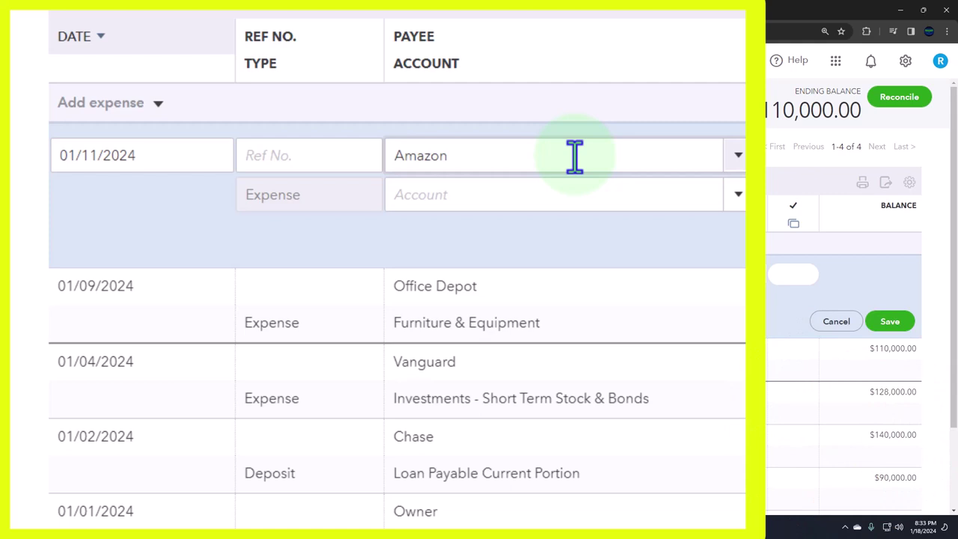
Enter a 7,000 payment for the Amazon expense with the memo "Chair #2 + other stuff"
text(Chair )
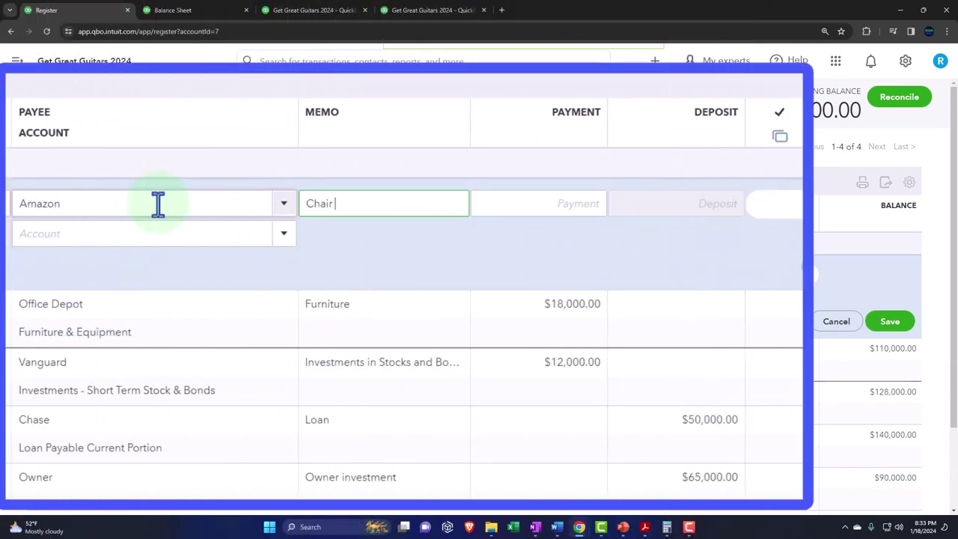
text(#2)
key(Tab)
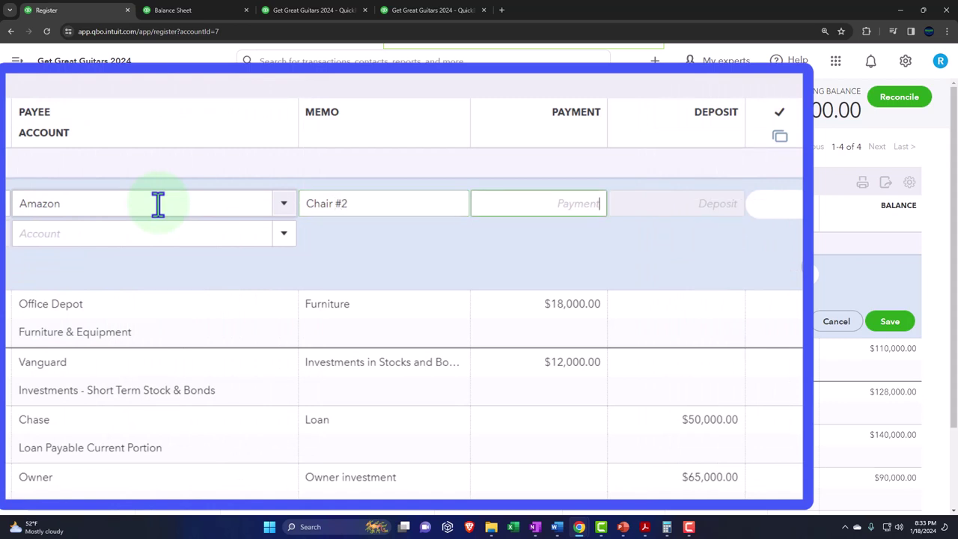
text(7000)
key(Tab)
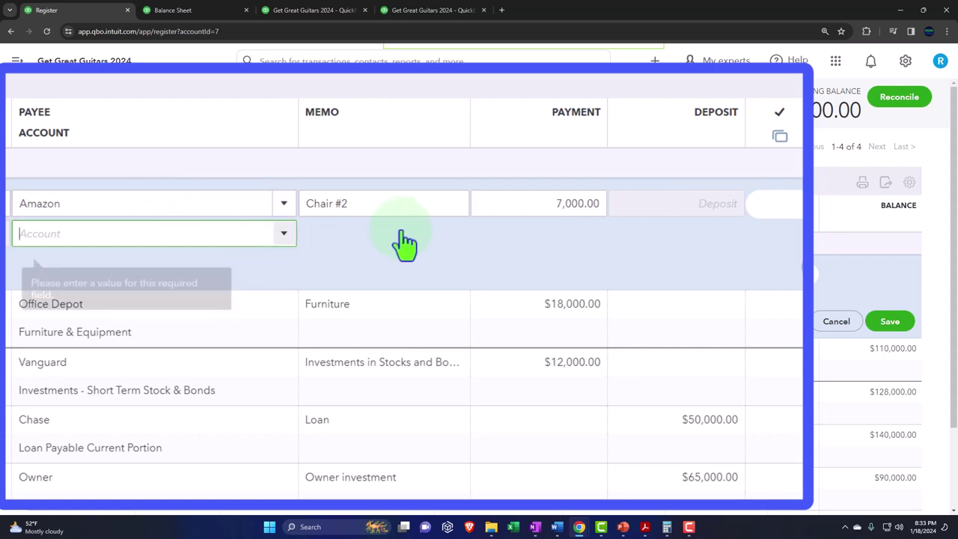
click(404, 204)
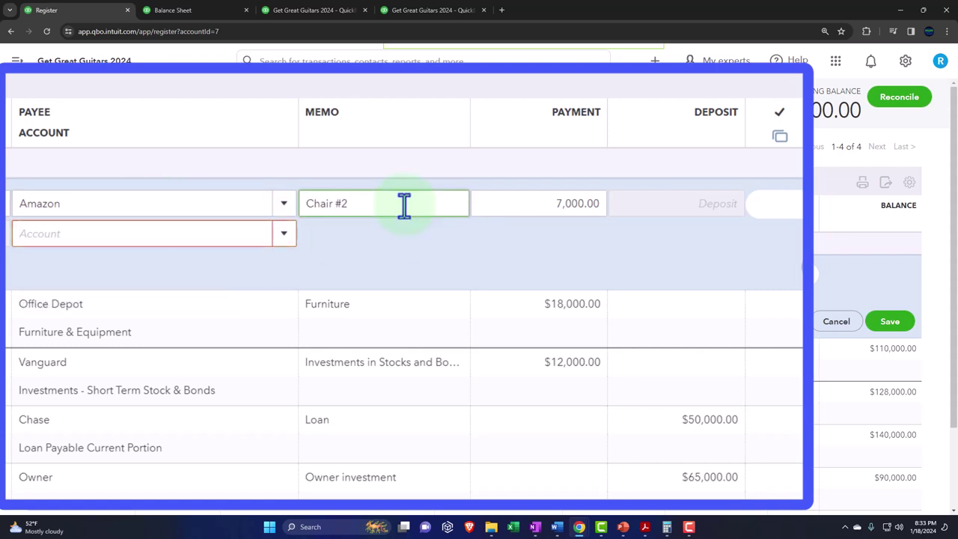
text(+ other stuff)
key(Tab)
key(Return)
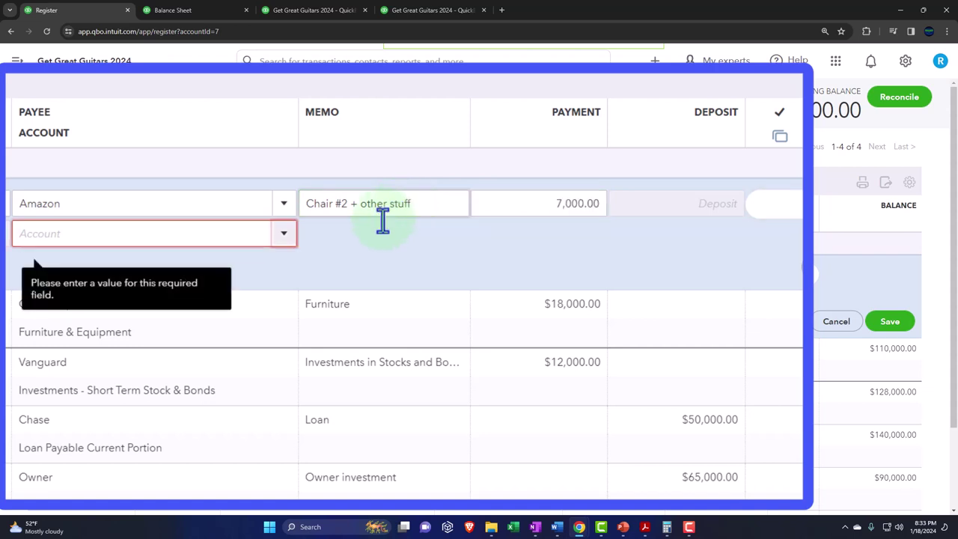
Assign the Amazon expense to the Furniture & Equipment account and save it in the register
click(62, 236)
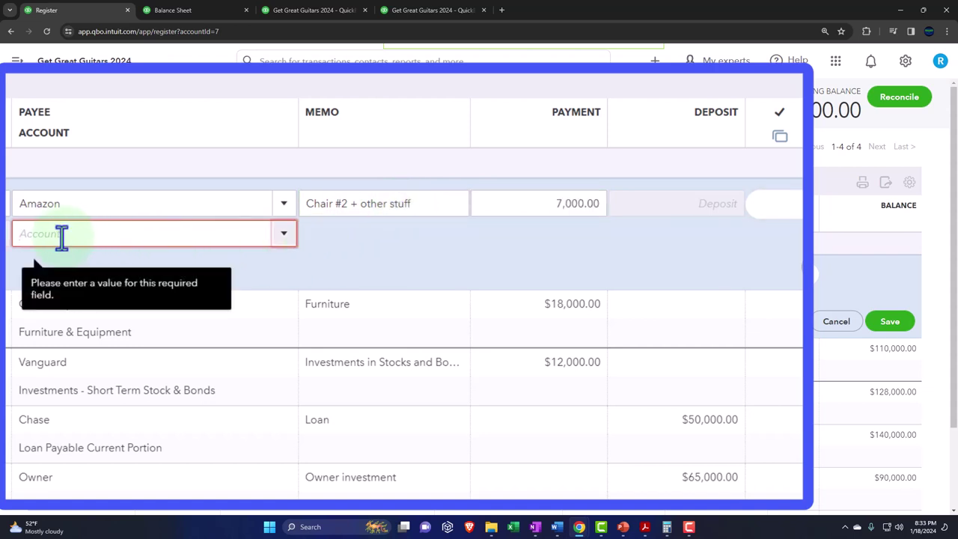
text(furn)
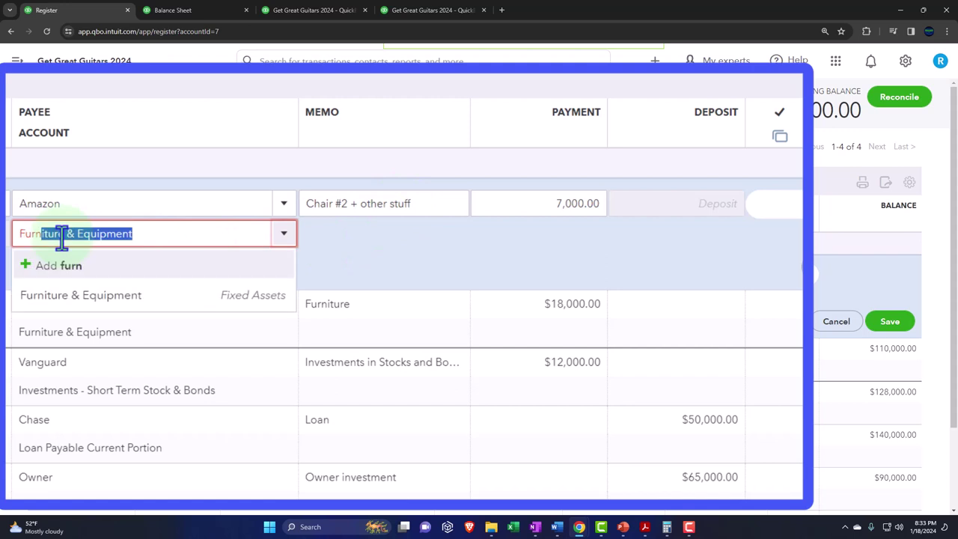
key(Down)
key(Return)
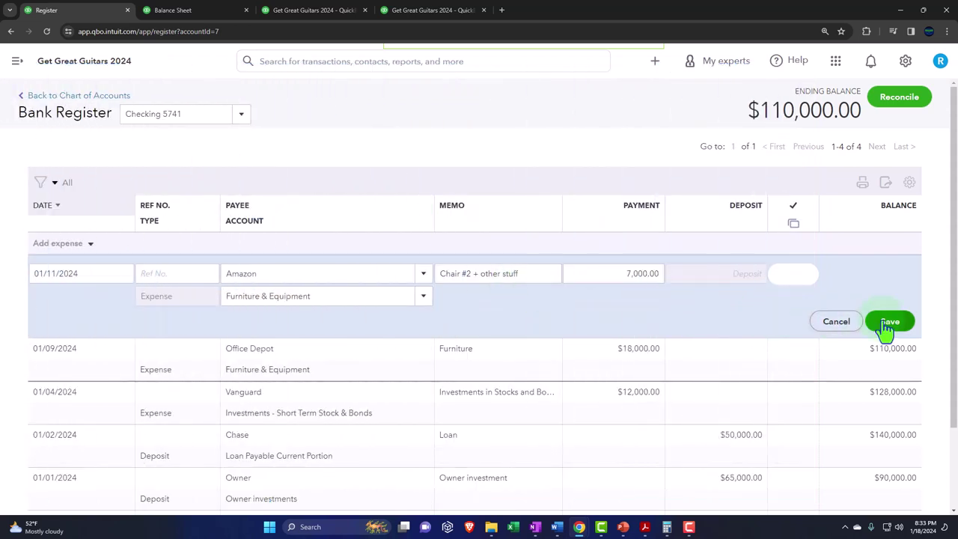
click(887, 323)
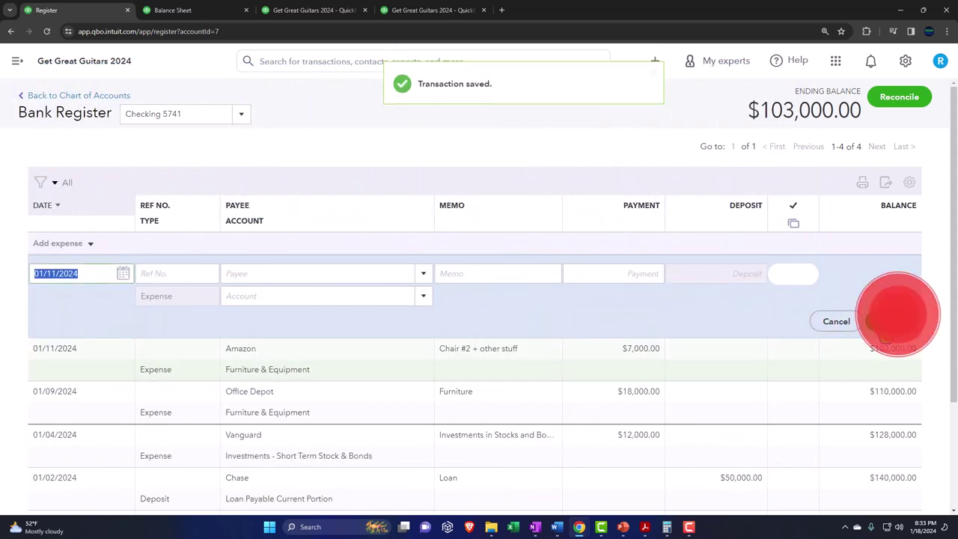
Open the saved Amazon expense's full form, review its category details and memo, and compare it with Depreciation Book.pdf
click(357, 372)
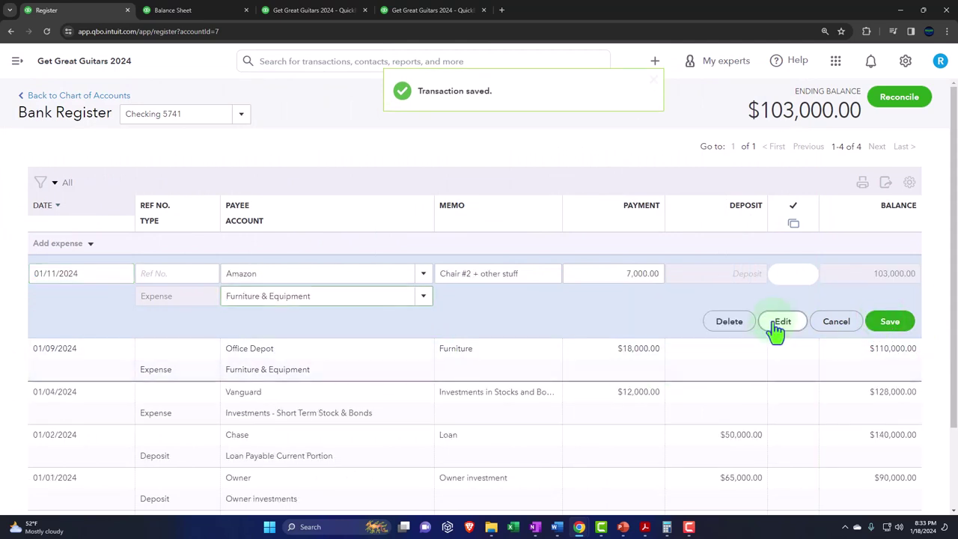
click(778, 322)
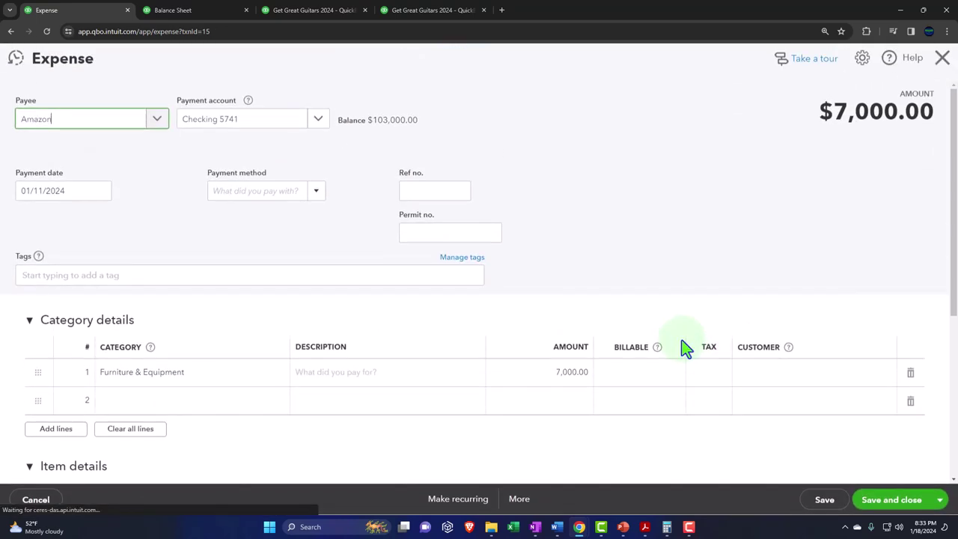
scroll(353, 280, down, 5)
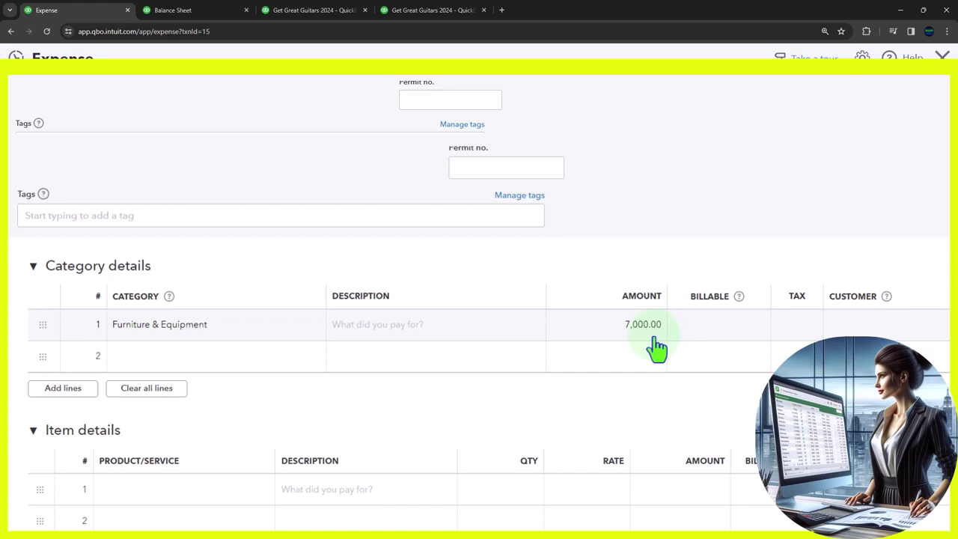
scroll(656, 347, down, 3)
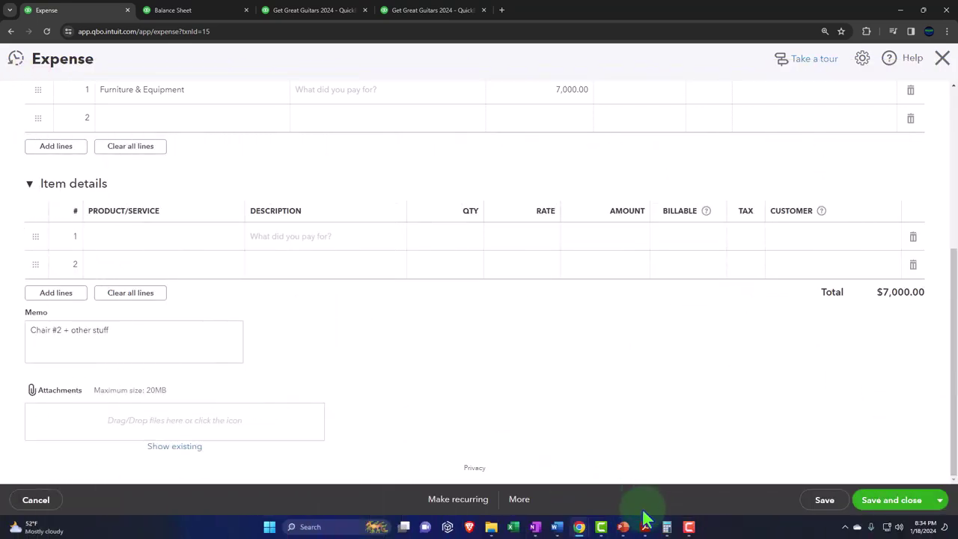
click(645, 524)
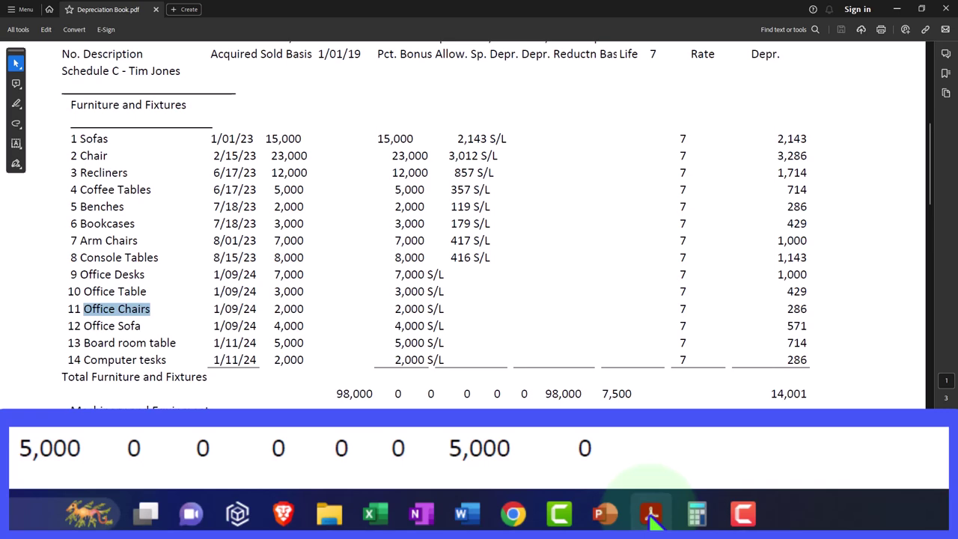
click(653, 524)
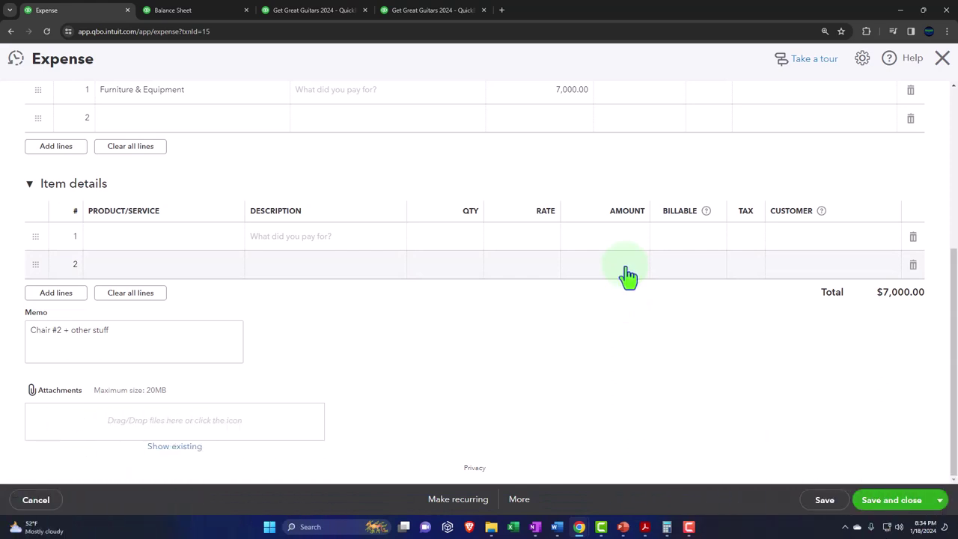
Close the Amazon expense form and rerun the January 2024 Balance Sheet to include the new purchase
scroll(629, 275, up, 4)
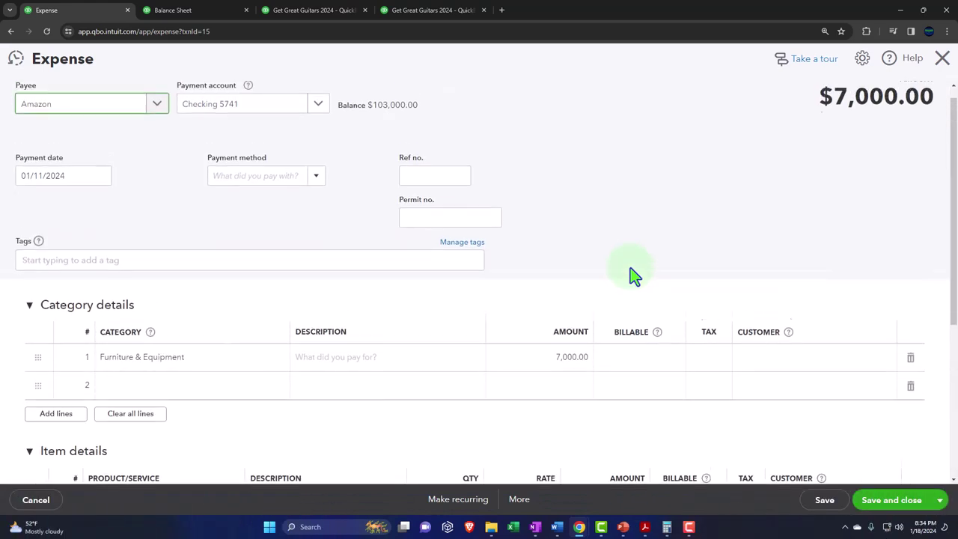
click(941, 63)
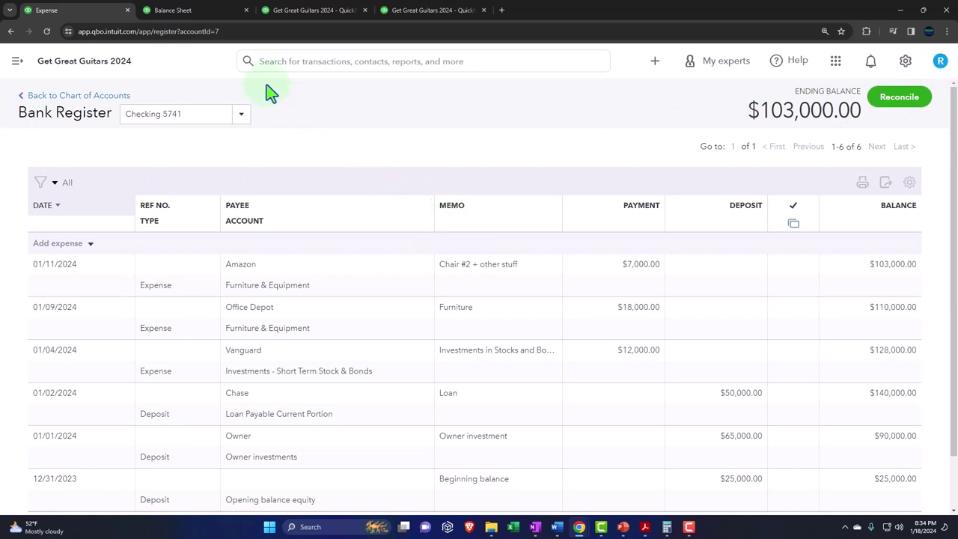
click(193, 9)
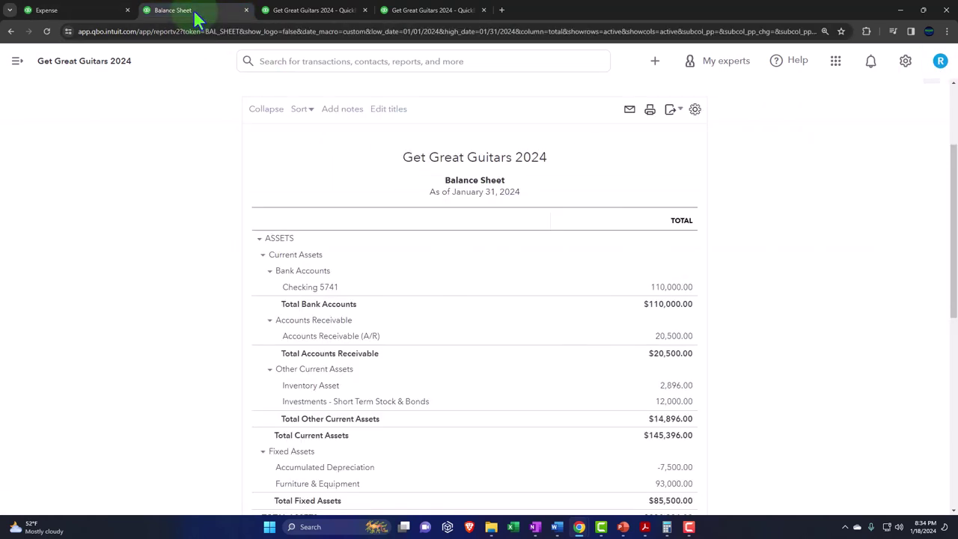
scroll(172, 320, up, 2)
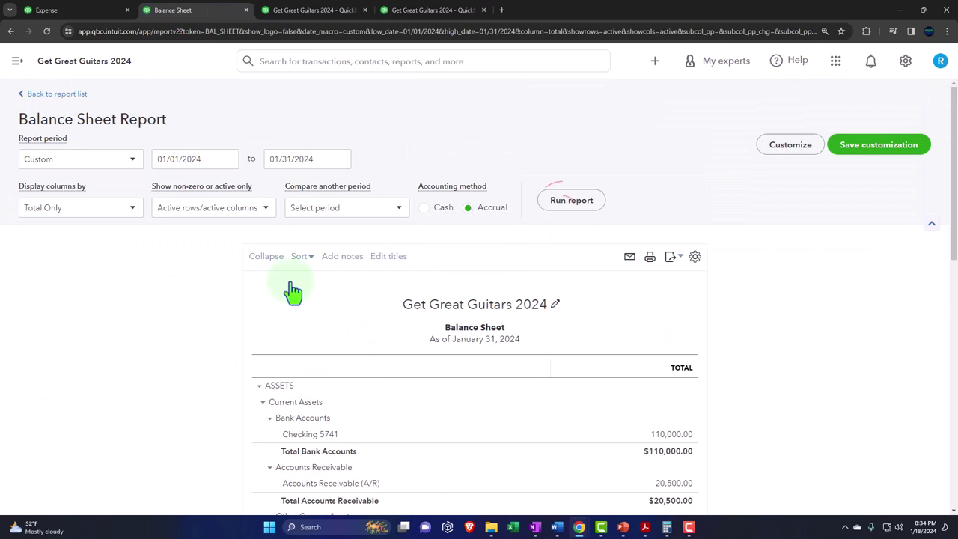
click(573, 208)
scroll(590, 212, down, 2)
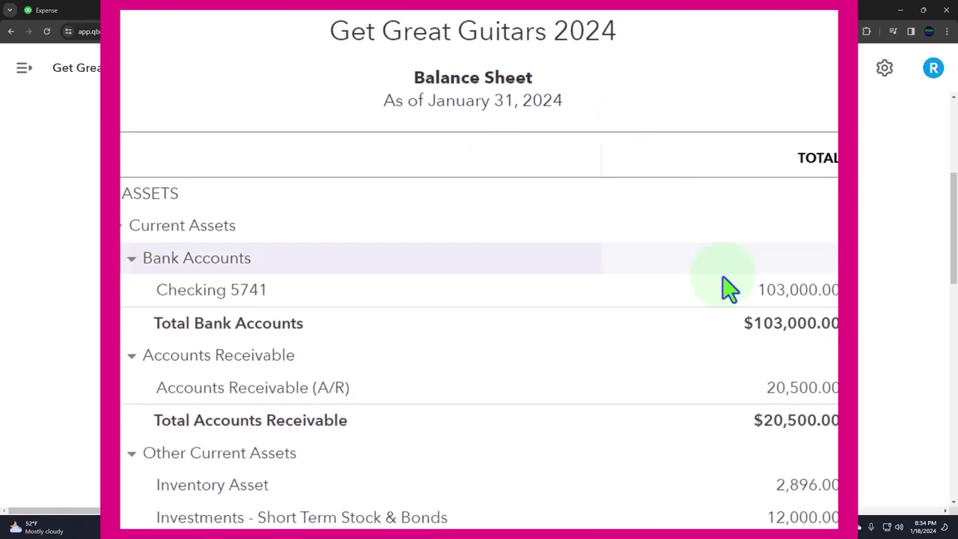
Drill into the Checking 5741 balance, inspect the 7,000 Amazon expense behind it, and return to the Balance Sheet
click(802, 296)
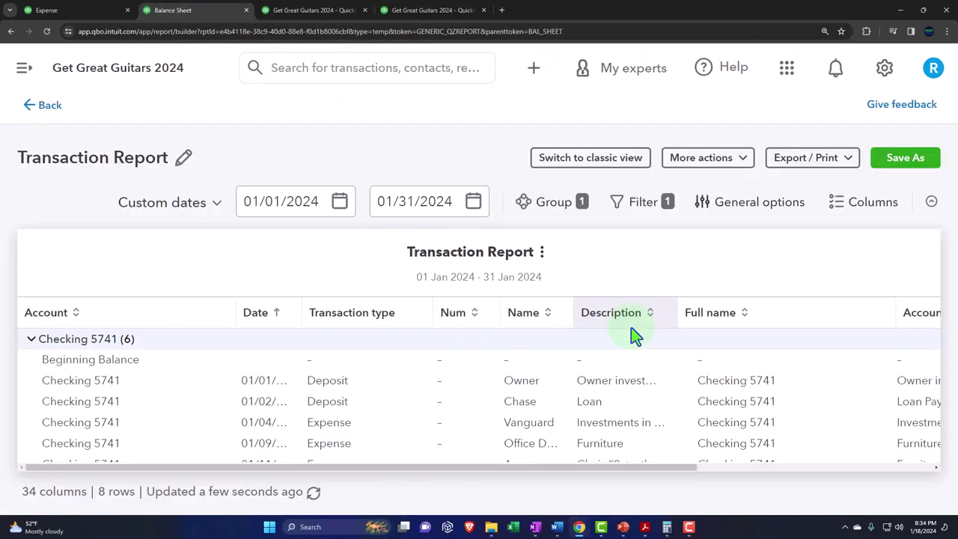
key(ctrl+minus)
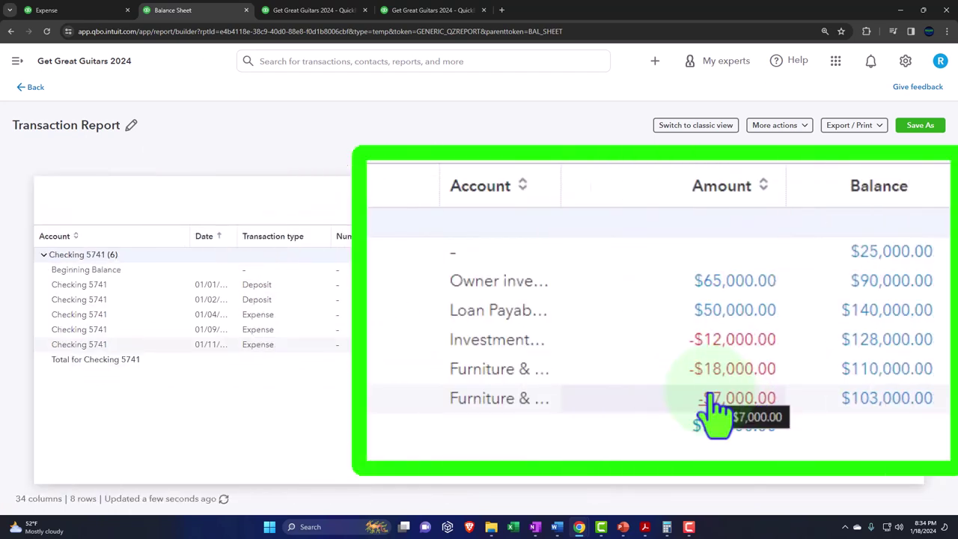
click(707, 399)
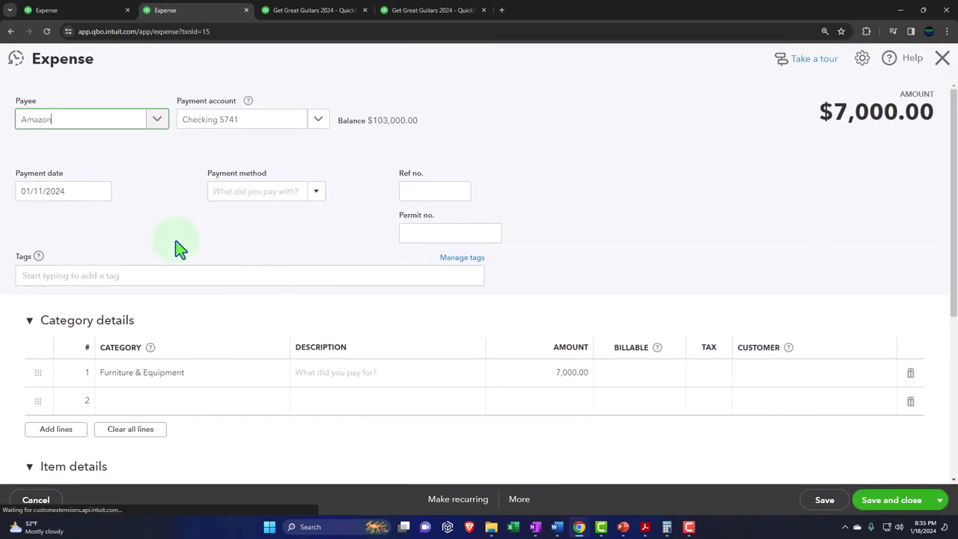
click(44, 84)
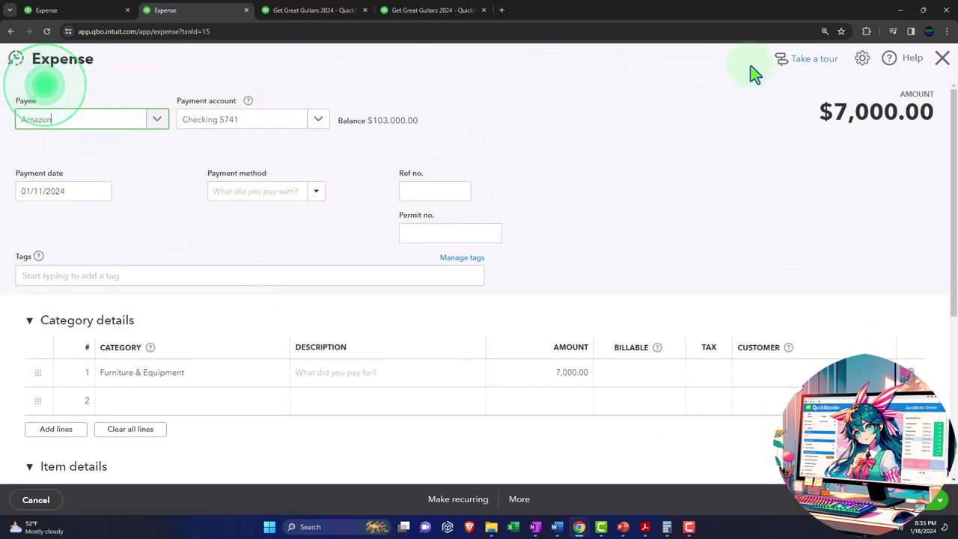
click(941, 60)
click(35, 88)
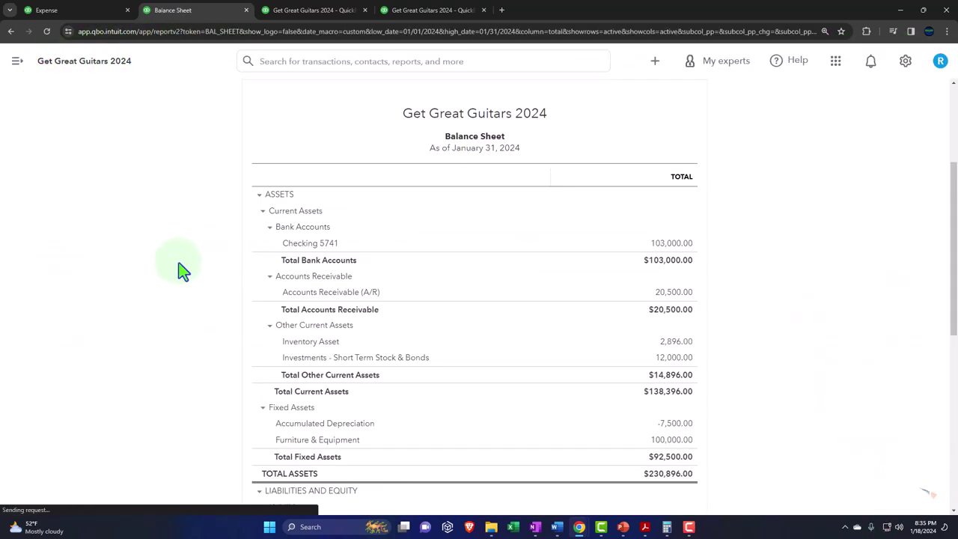
Review the Balance Sheet's asset section and drill into the Furniture & Equipment balance to examine its transactions
key(super+plus)
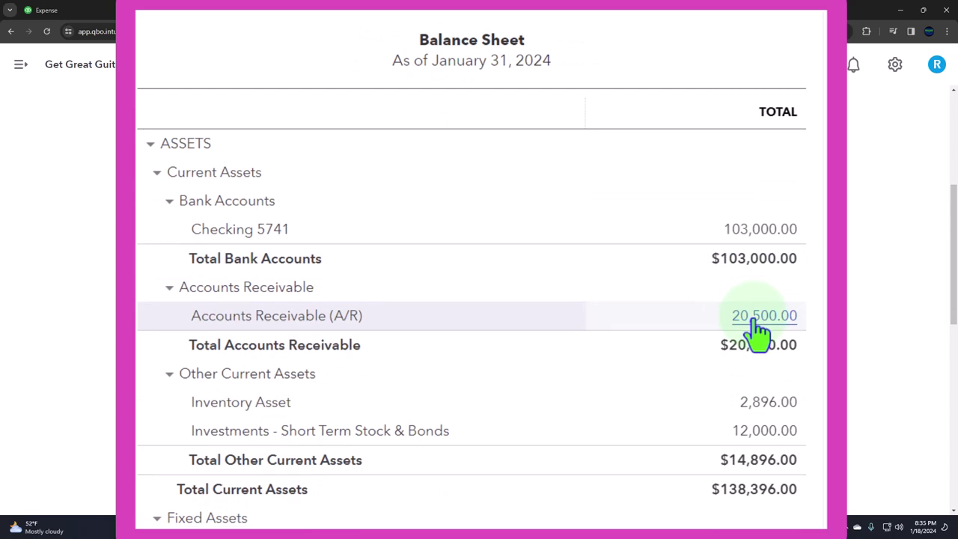
scroll(759, 329, down, 1)
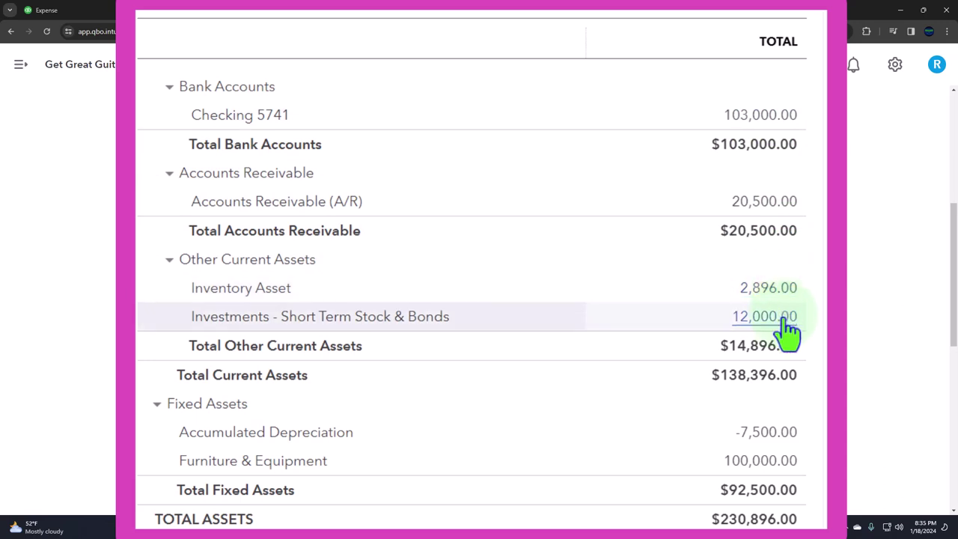
scroll(785, 329, down, 1)
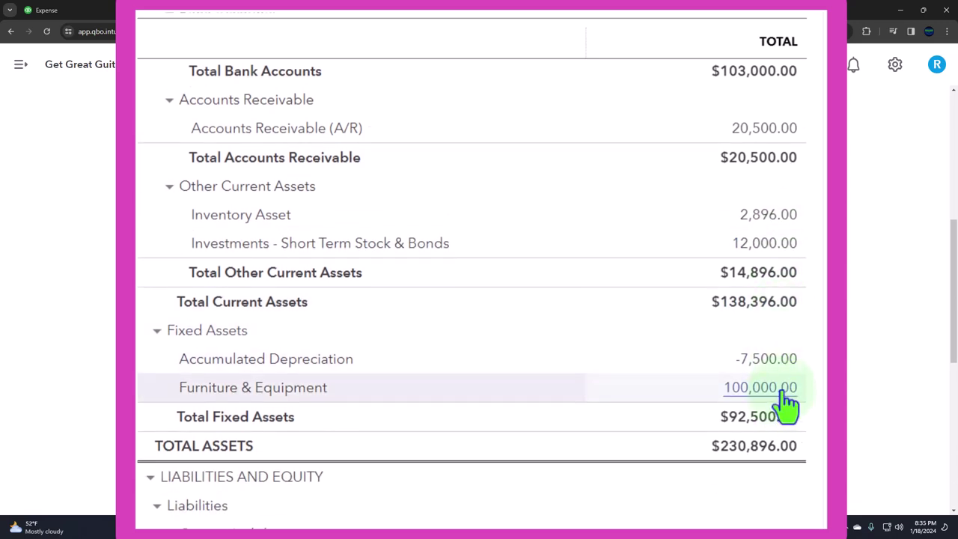
click(784, 395)
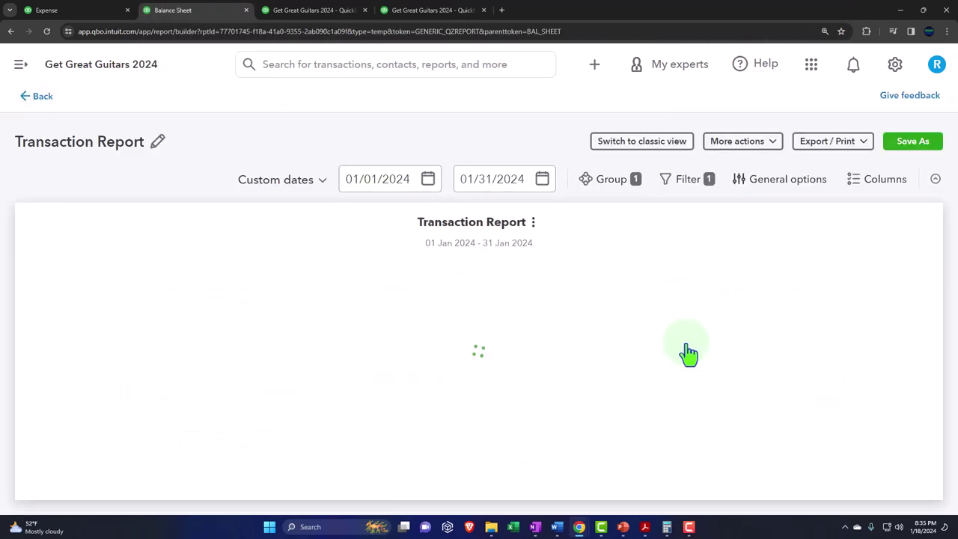
key(ctrl+minus)
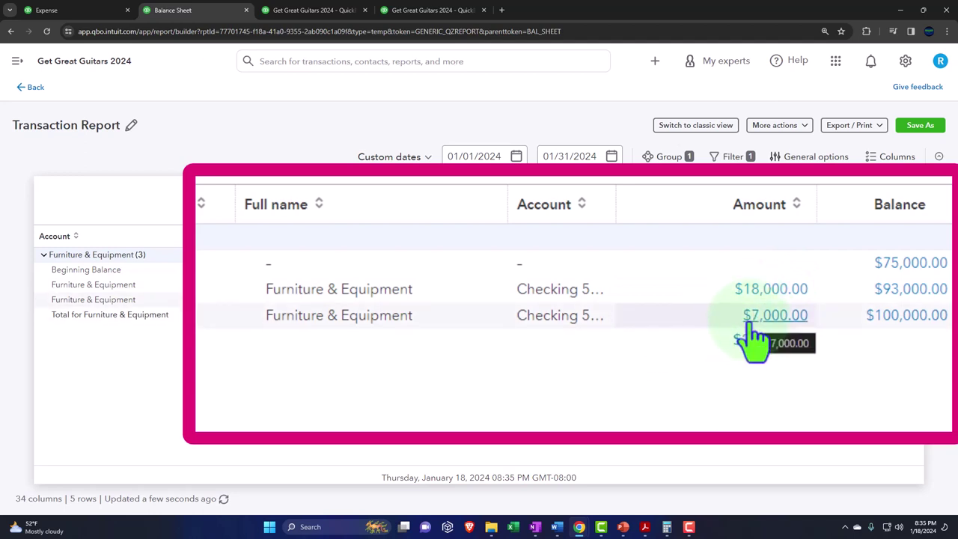
Compare the Furniture & Equipment transactions with the furniture and fixtures schedule in Depreciation Book.pdf, bringing up the calculator
click(645, 527)
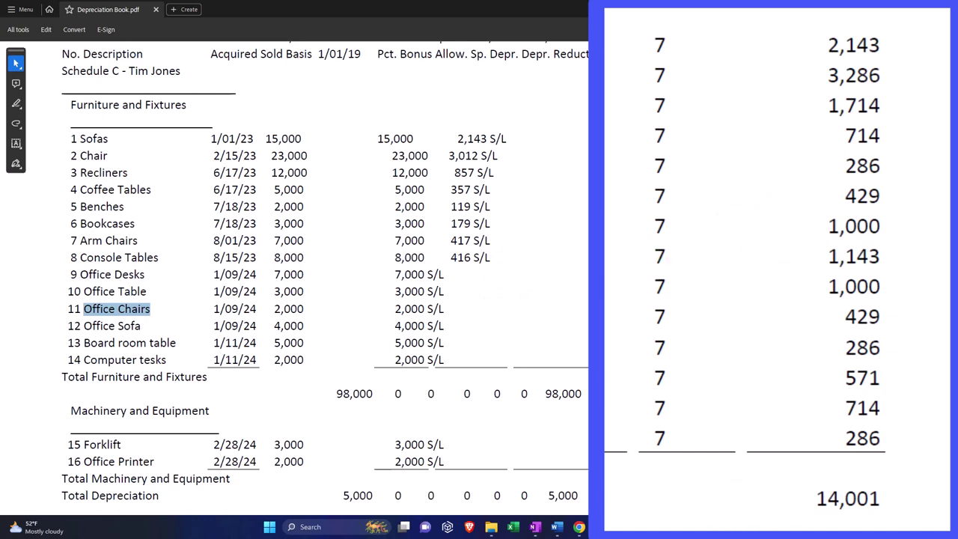
click(666, 526)
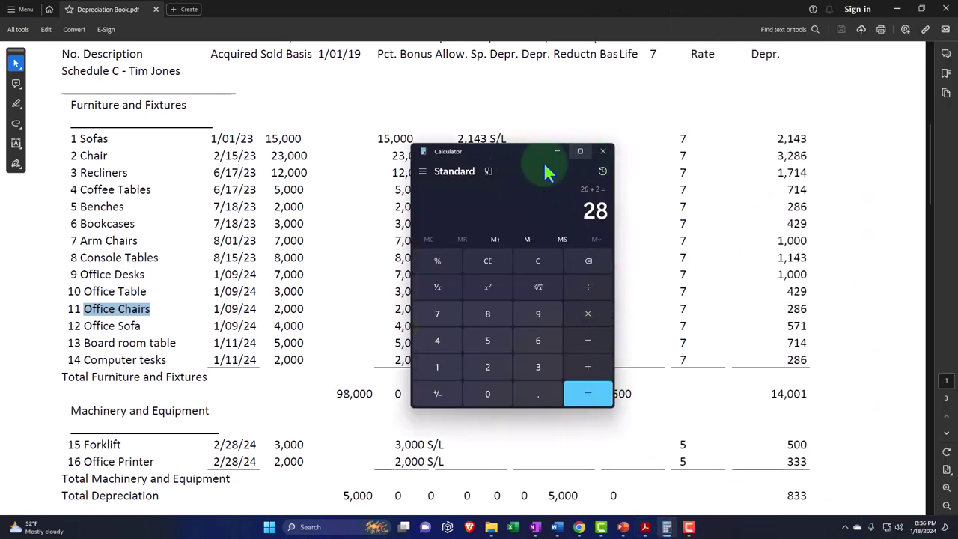
click(488, 170)
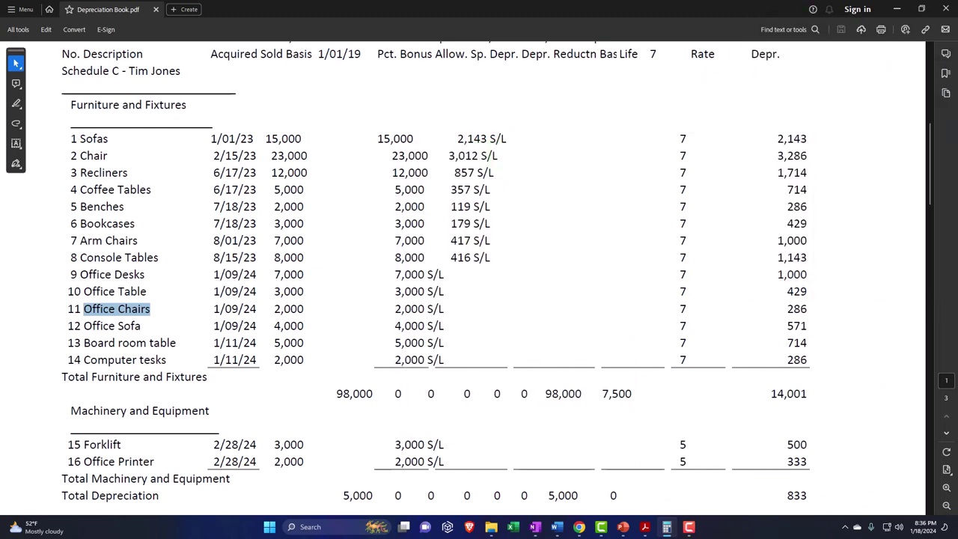
click(897, 11)
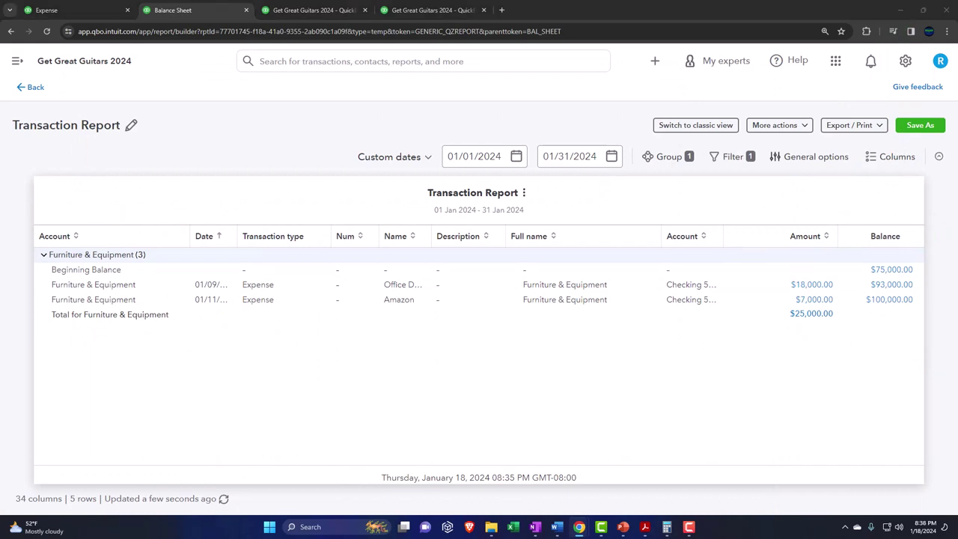
Open the 01/09/2024 Office Depot expense from the Furniture & Equipment transaction report
click(469, 346)
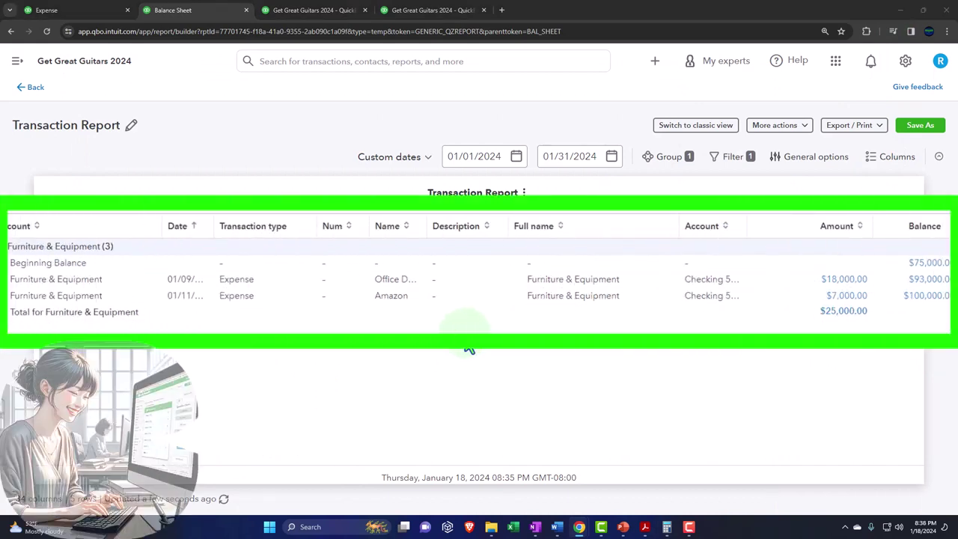
click(244, 283)
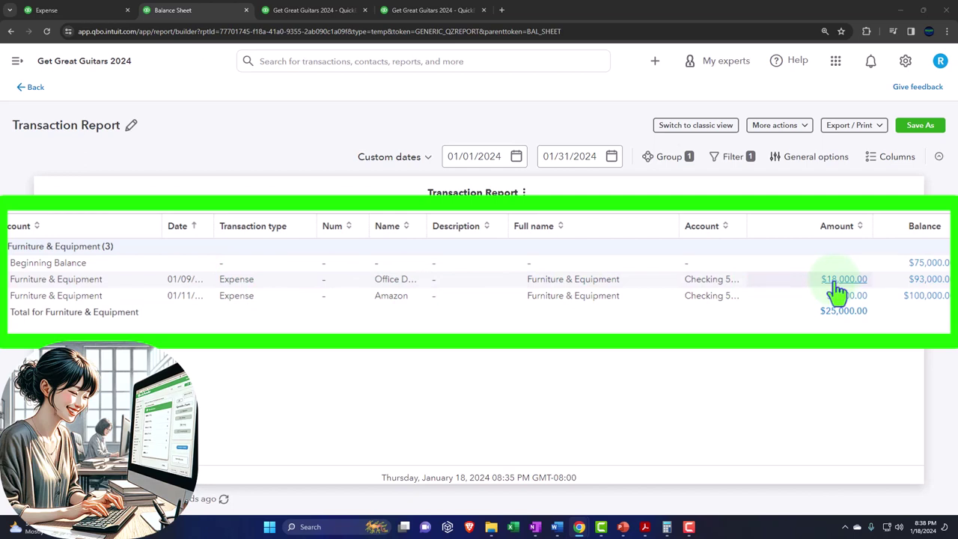
click(802, 287)
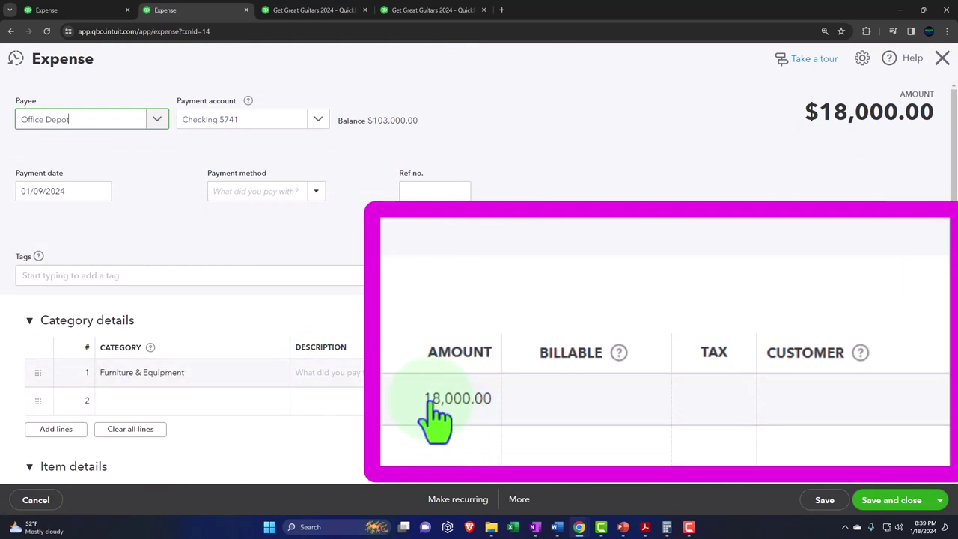
Correct the Office Depot expense's Furniture & Equipment line to 16,000.00, then save and close the form
click(432, 399)
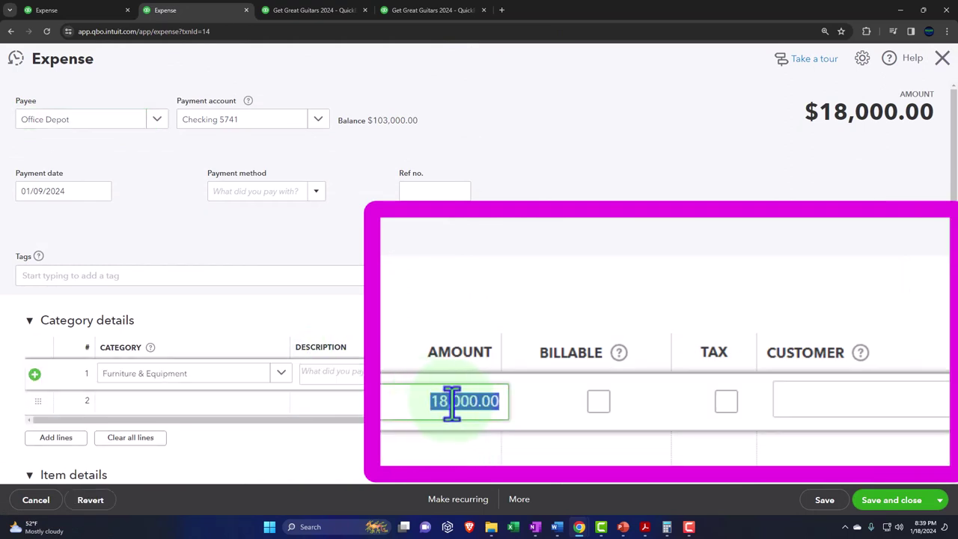
click(441, 404)
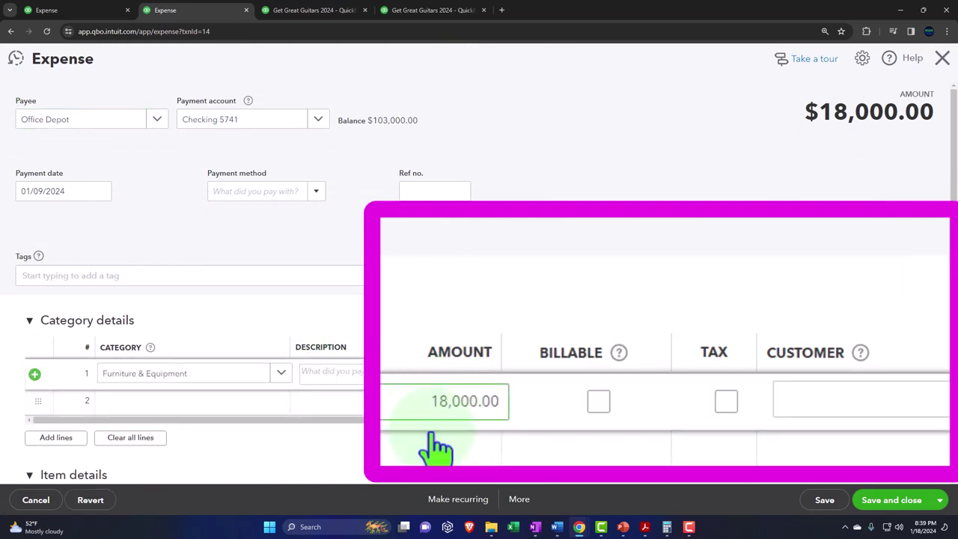
key(BackSpace)
text(6)
key(Tab)
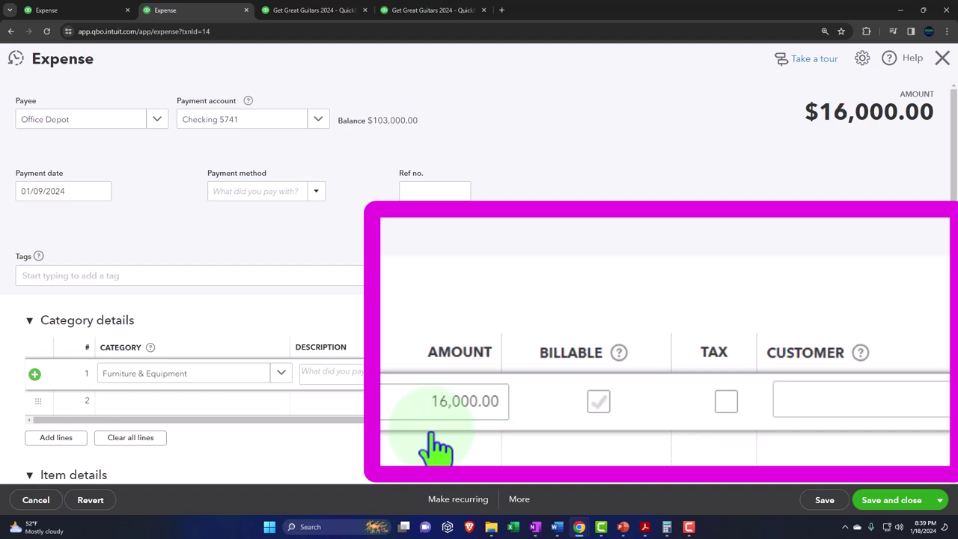
key(Tab)
key(Tab)
key(Tab)
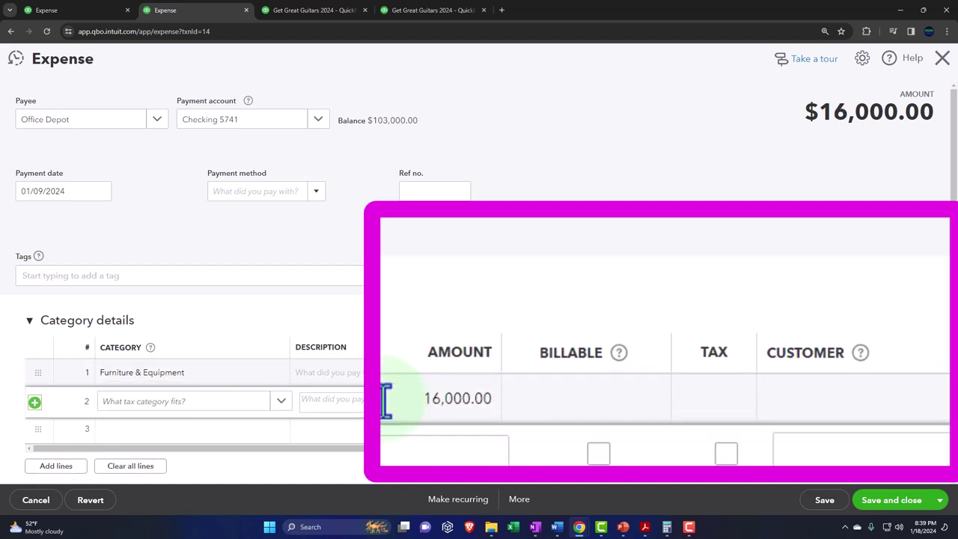
scroll(517, 327, down, 2)
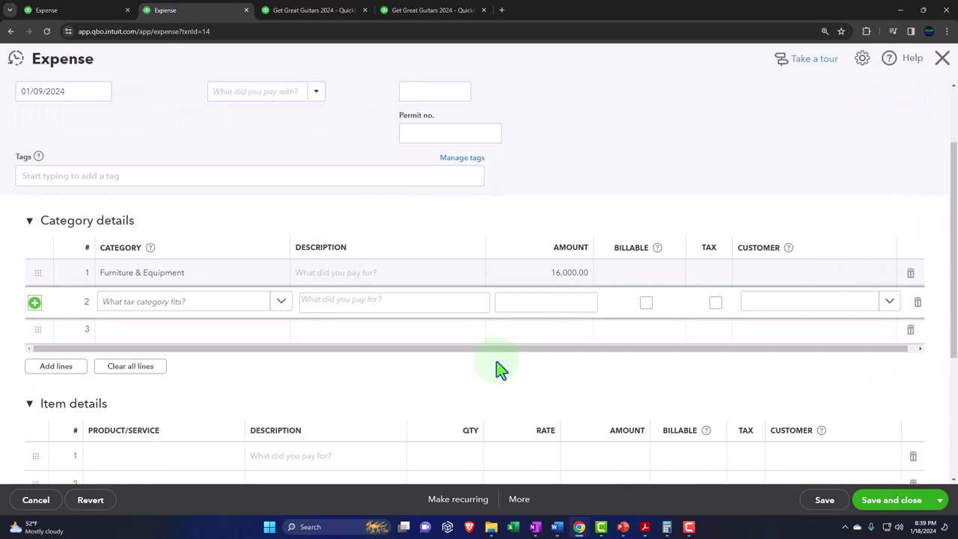
scroll(499, 368, down, 1)
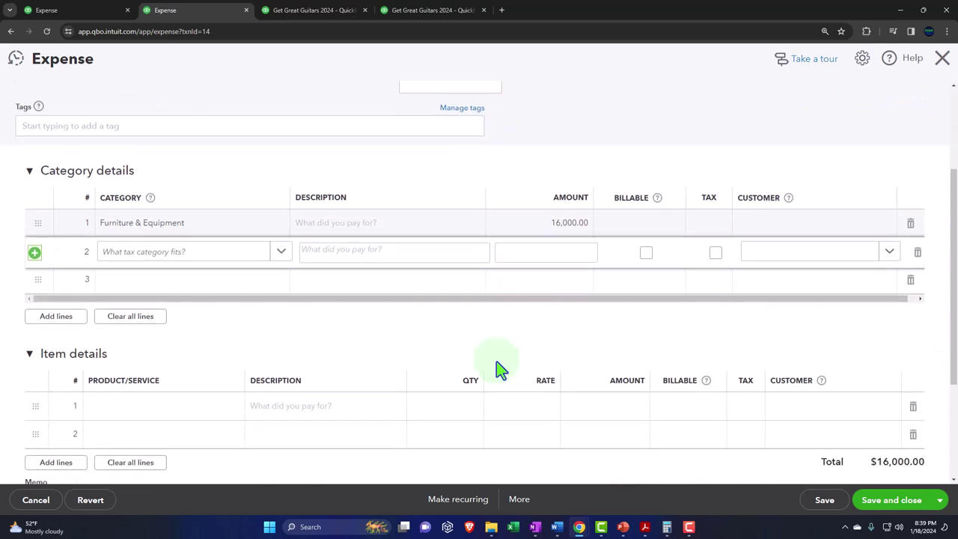
click(902, 501)
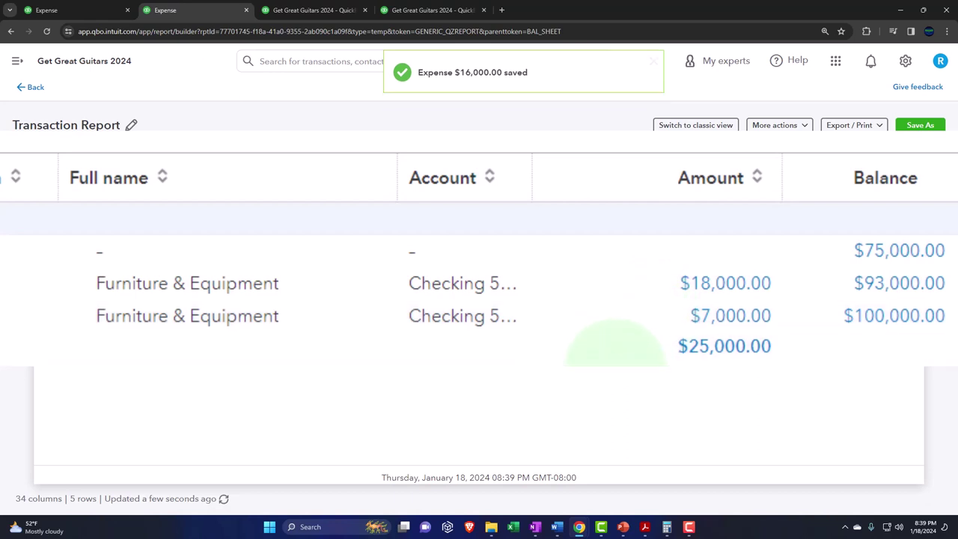
Return to the Balance Sheet and compare its Furniture & Equipment balance with the furniture purchases in Depreciation Book.pdf
click(35, 87)
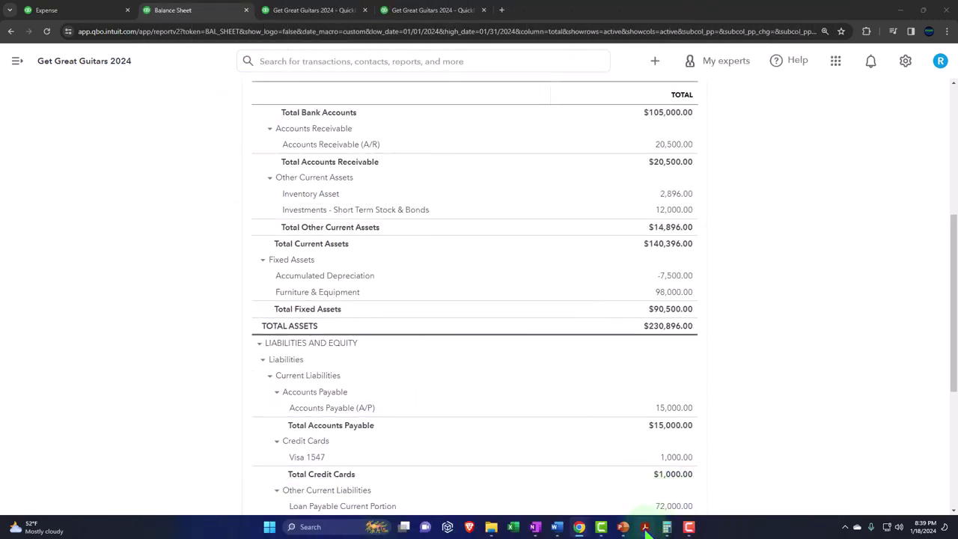
click(644, 527)
scroll(258, 341, down, 1)
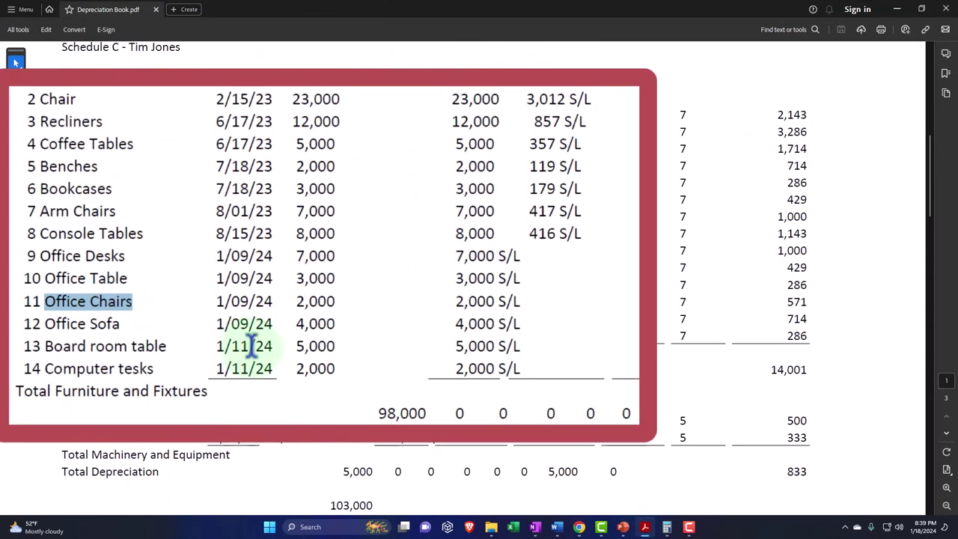
scroll(259, 346, up, 2)
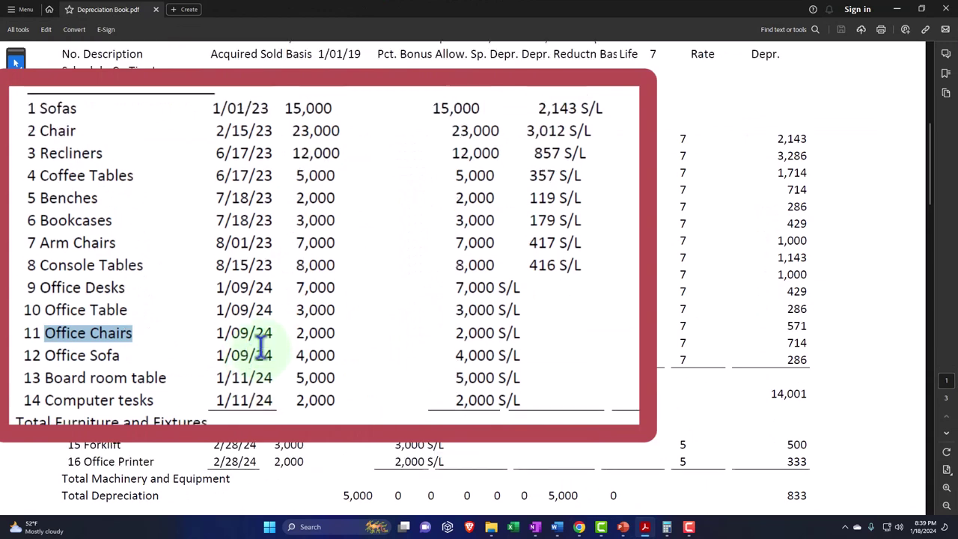
click(897, 10)
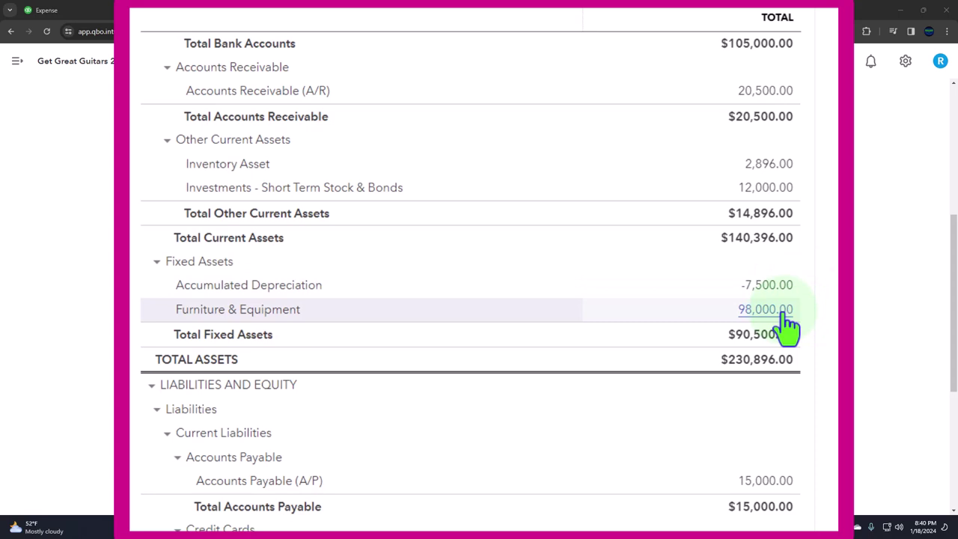
Switch from the Balance Sheet to the 2024 Profit and Loss report and check it for income or expense activity
key(ctrl+plus)
key(ctrl+plus)
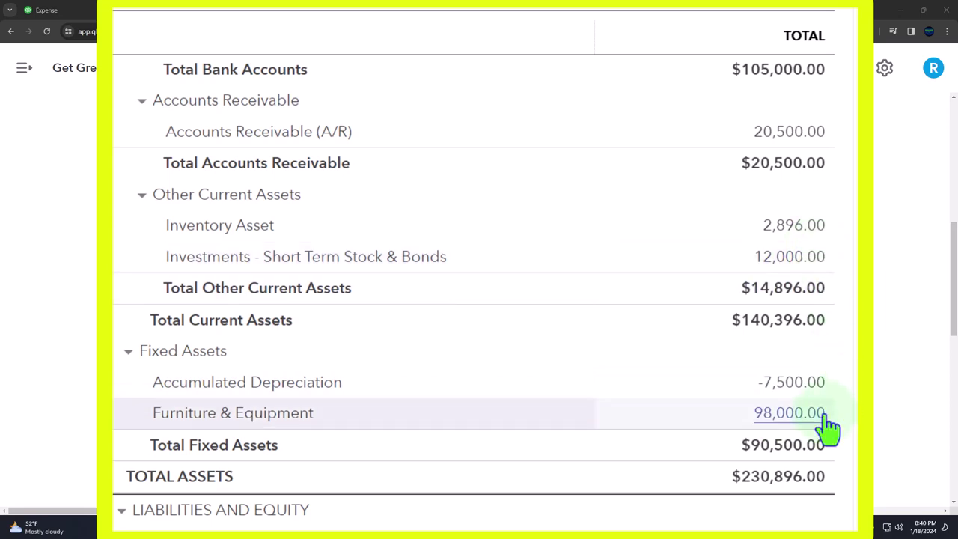
click(316, 12)
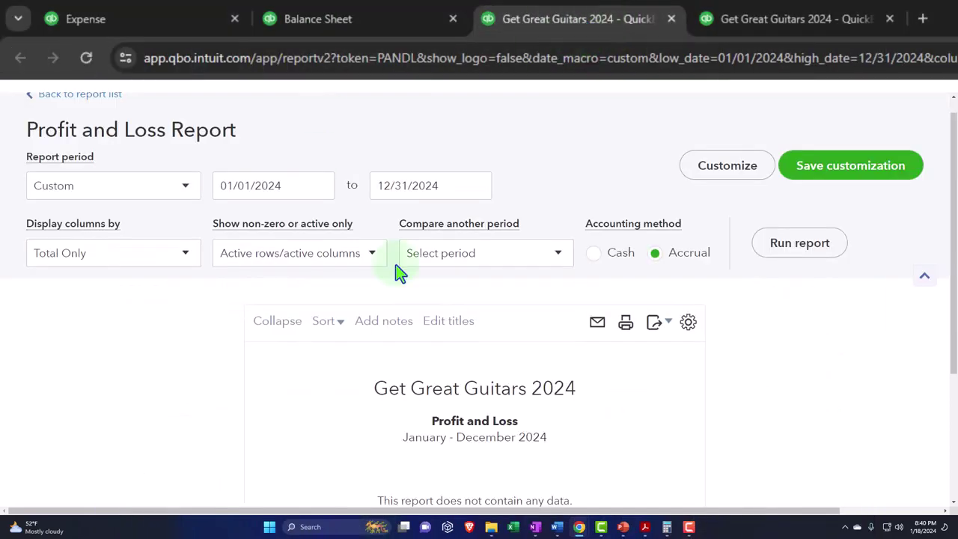
scroll(423, 333, down, 1)
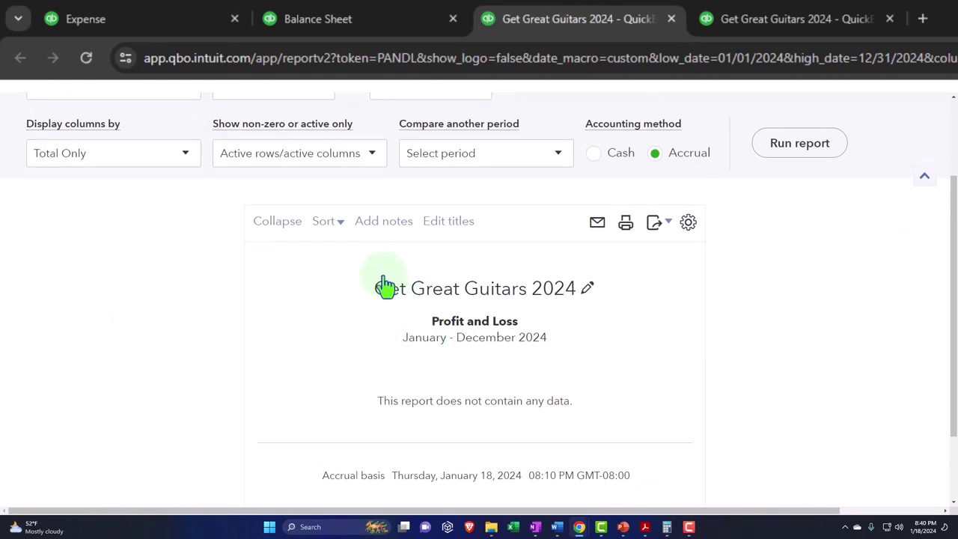
Return to the Balance Sheet and review its asset, liability and equity balances, including Accumulated Depreciation and Furniture & Equipment
click(406, 21)
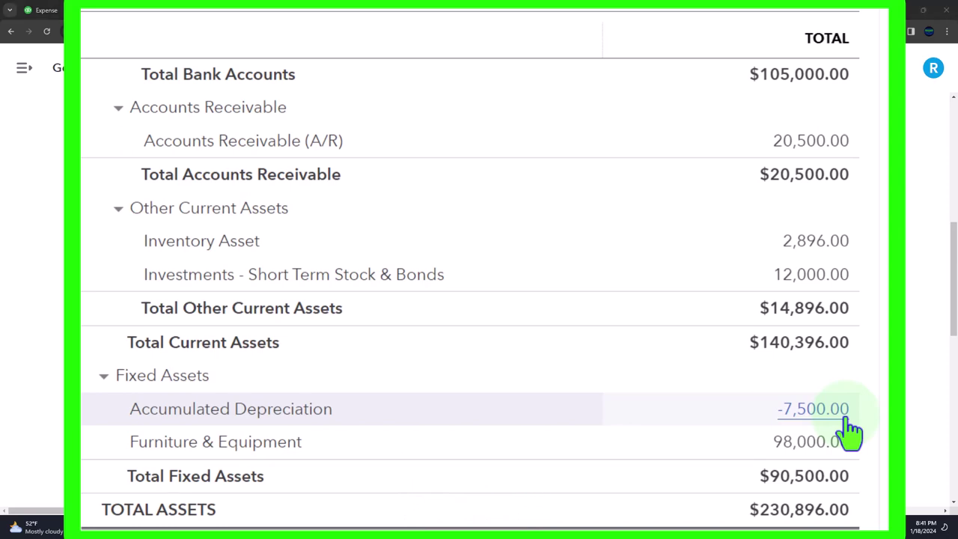
scroll(722, 438, up, 5)
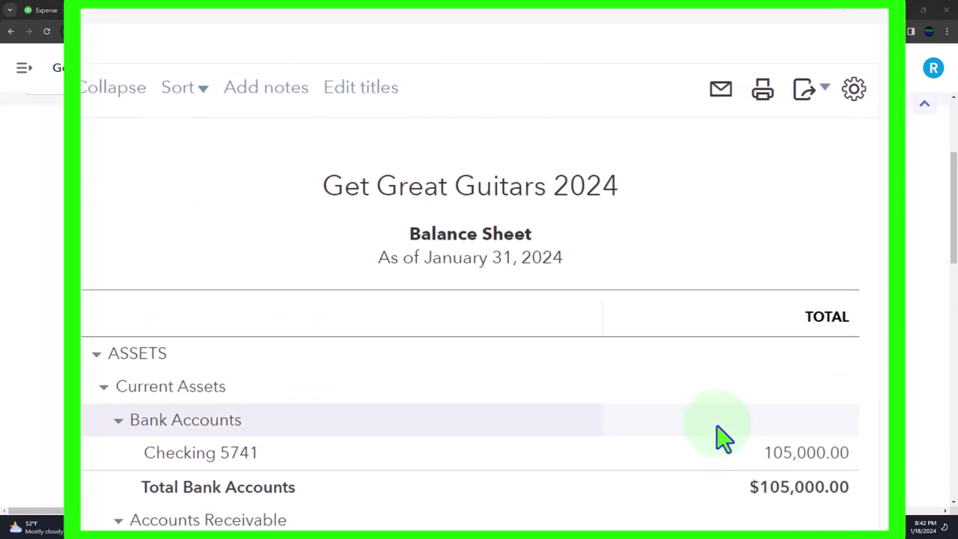
scroll(722, 438, down, 8)
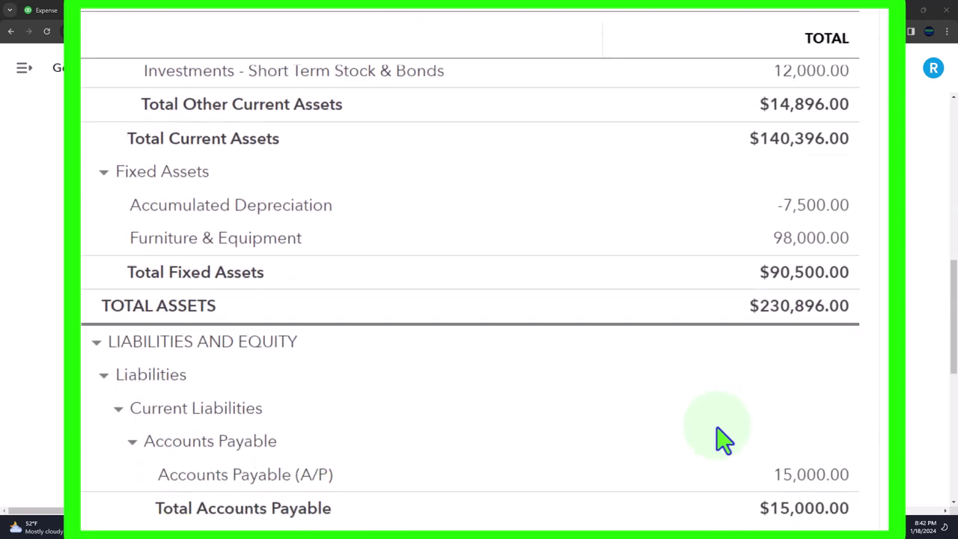
scroll(722, 439, down, 10)
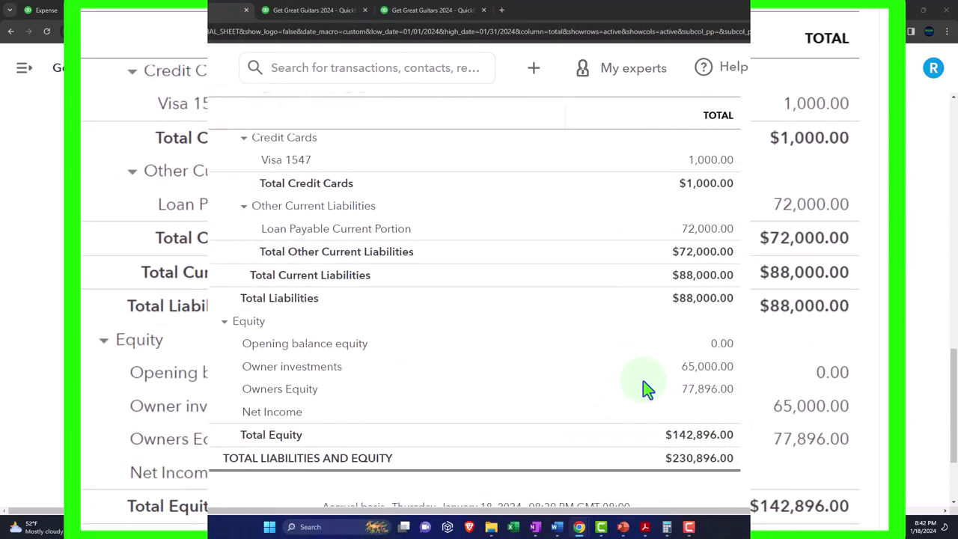
Glance at the Profit and Loss report, rerun the January 2024 Trial Balance and review its debit and credit balances
click(299, 10)
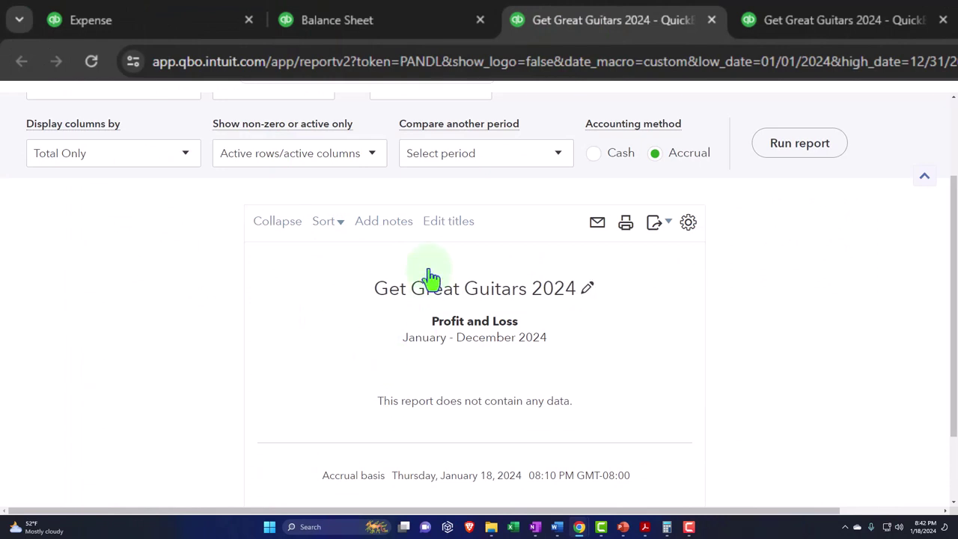
click(836, 30)
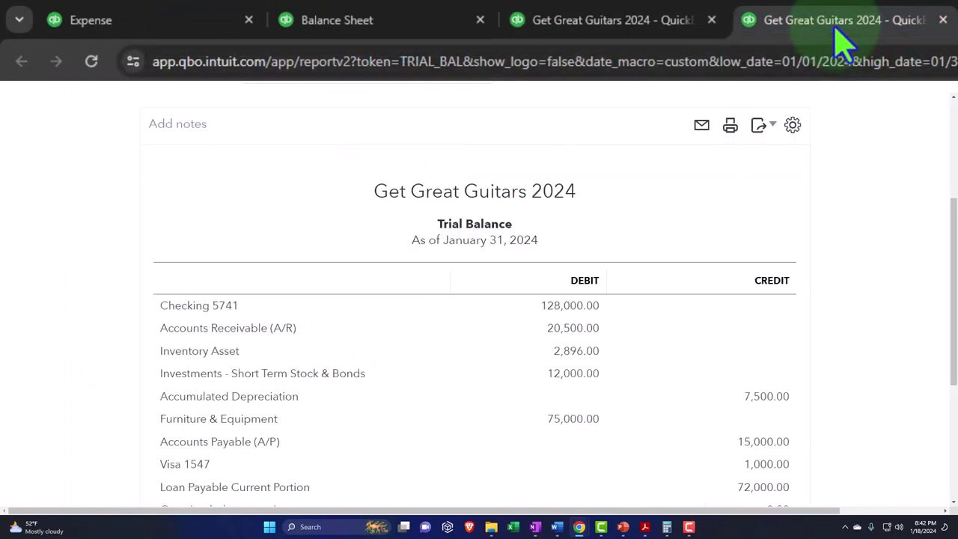
scroll(179, 303, up, 2)
scroll(175, 307, up, 1)
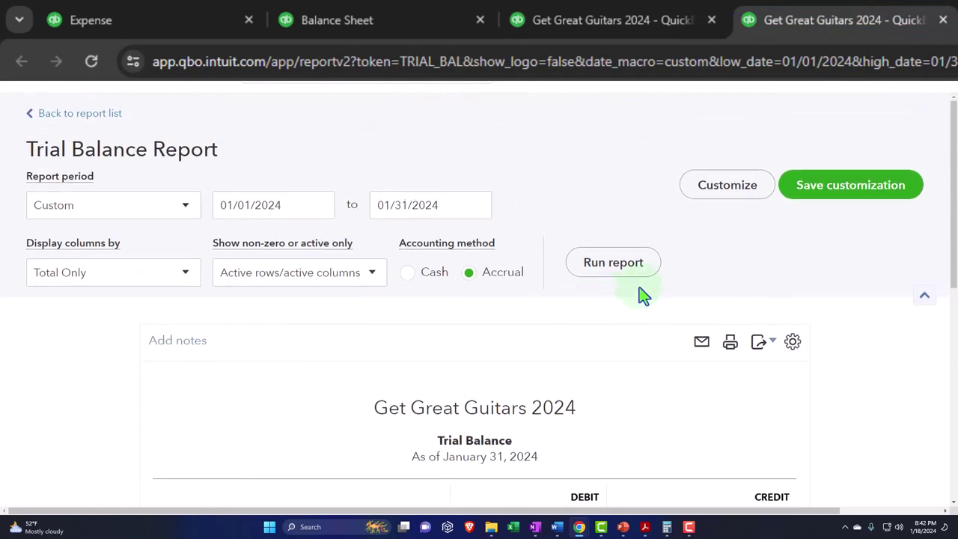
click(640, 269)
scroll(207, 361, down, 3)
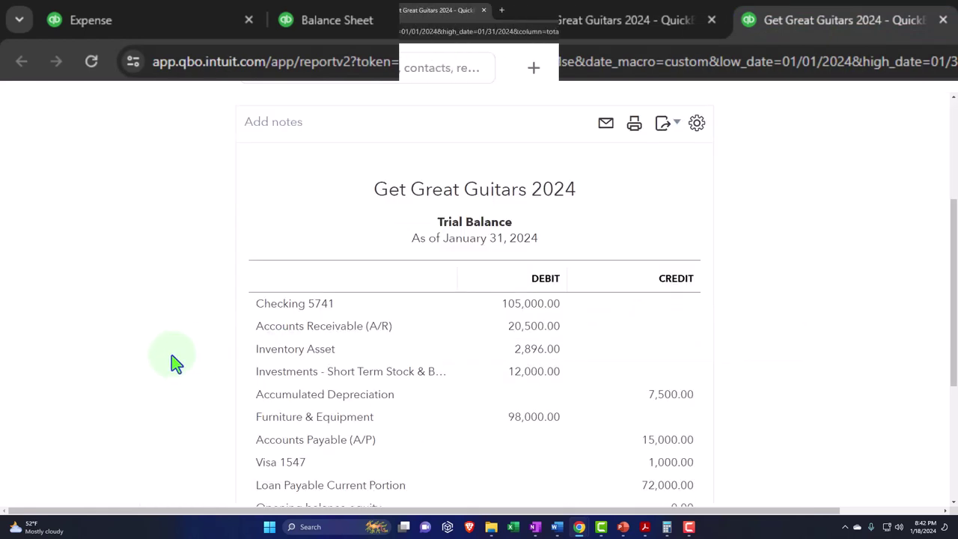
scroll(172, 350, down, 1)
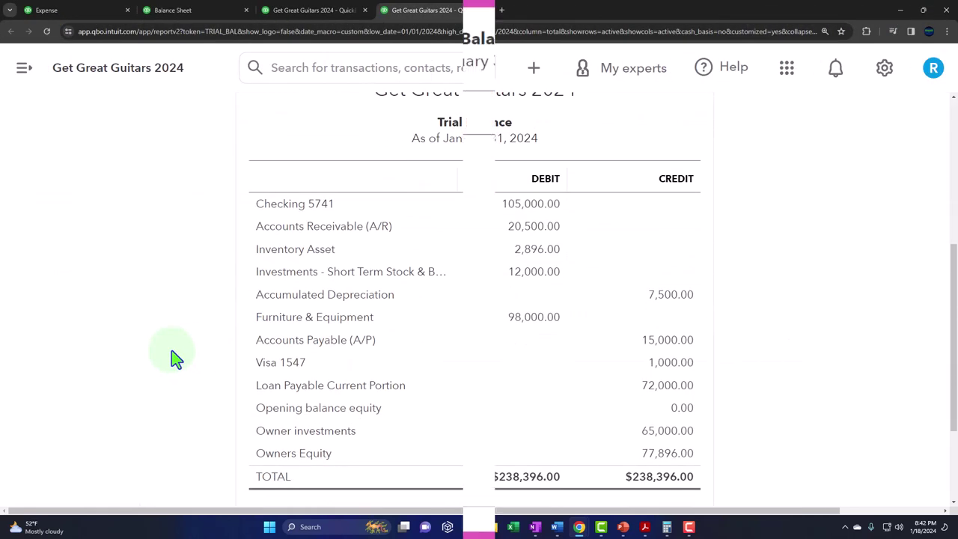